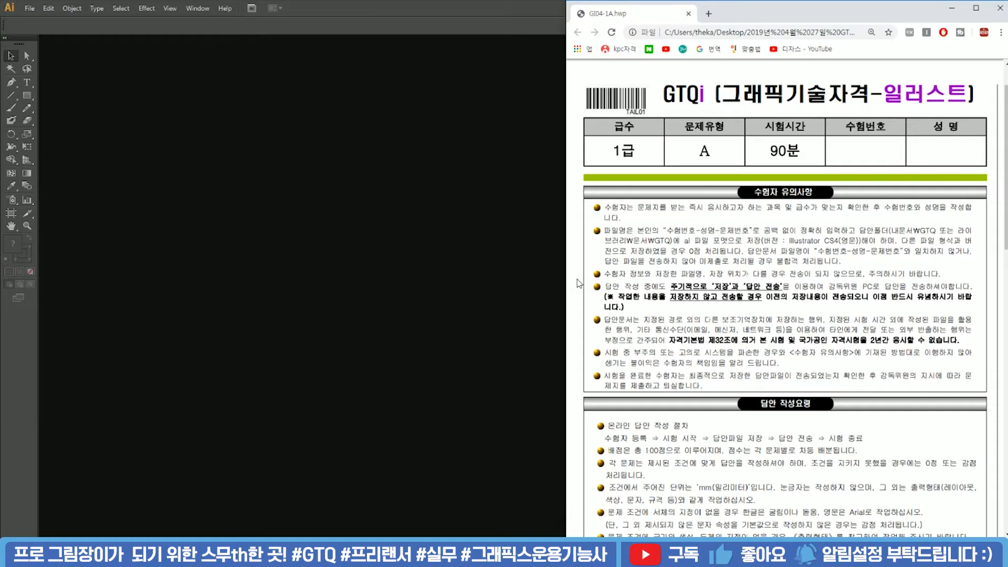
Read the exam PDF's guidelines on scoring, units and image mode, plus the document size required for problem 1.
{"action": "scroll", "coordinate": [580, 283], "scroll_direction": "down", "scroll_amount": 2}
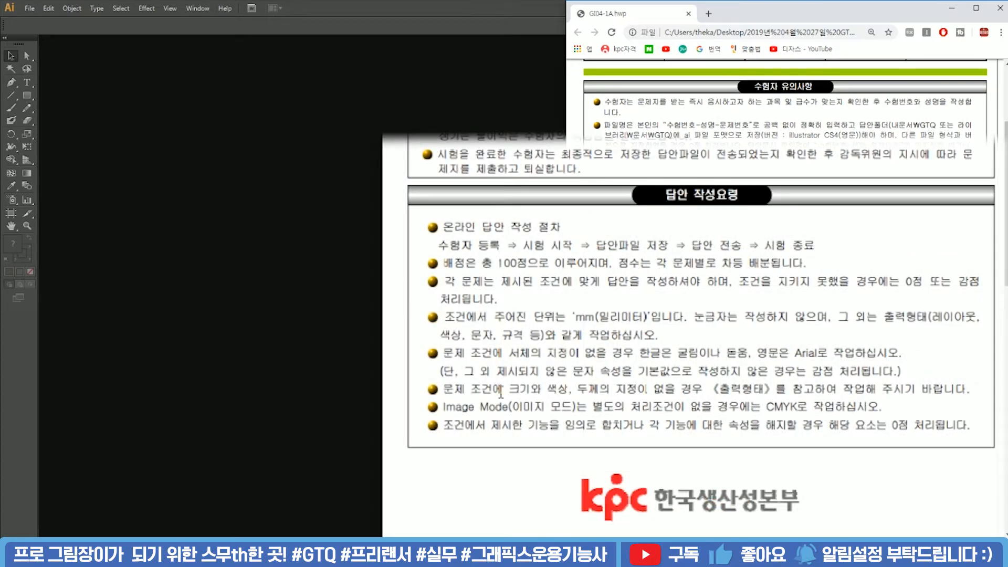
{"action": "left_click_drag", "start_coordinate": [448, 266], "coordinate": [728, 264]}
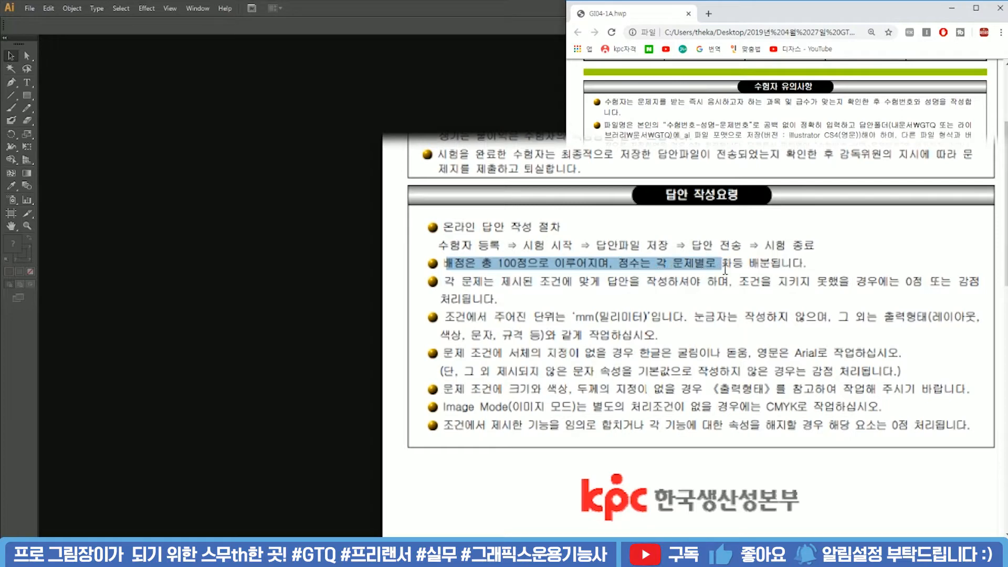
{"action": "left_click", "coordinate": [679, 289]}
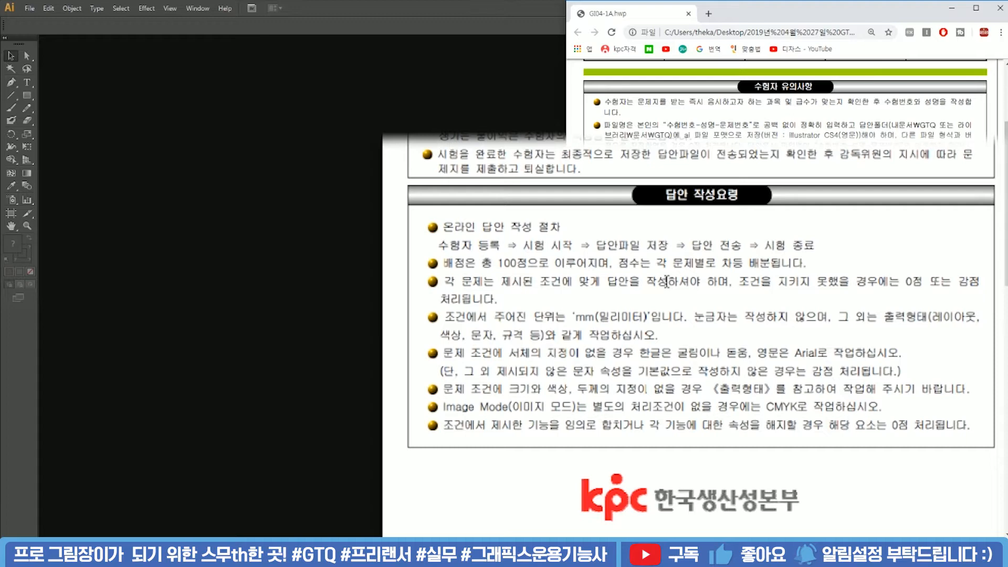
{"action": "left_click_drag", "start_coordinate": [540, 287], "coordinate": [579, 293]}
{"action": "left_click", "coordinate": [612, 302]}
{"action": "left_click_drag", "start_coordinate": [546, 317], "coordinate": [427, 285]}
{"action": "left_click", "coordinate": [537, 298]}
{"action": "left_click_drag", "start_coordinate": [567, 317], "coordinate": [682, 322]}
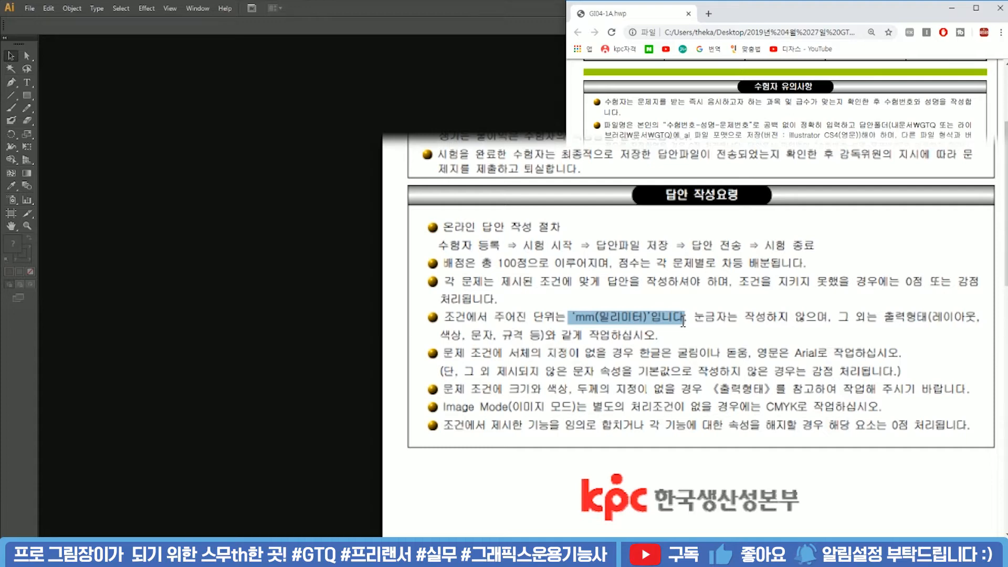
{"action": "left_click_drag", "start_coordinate": [439, 407], "coordinate": [574, 410]}
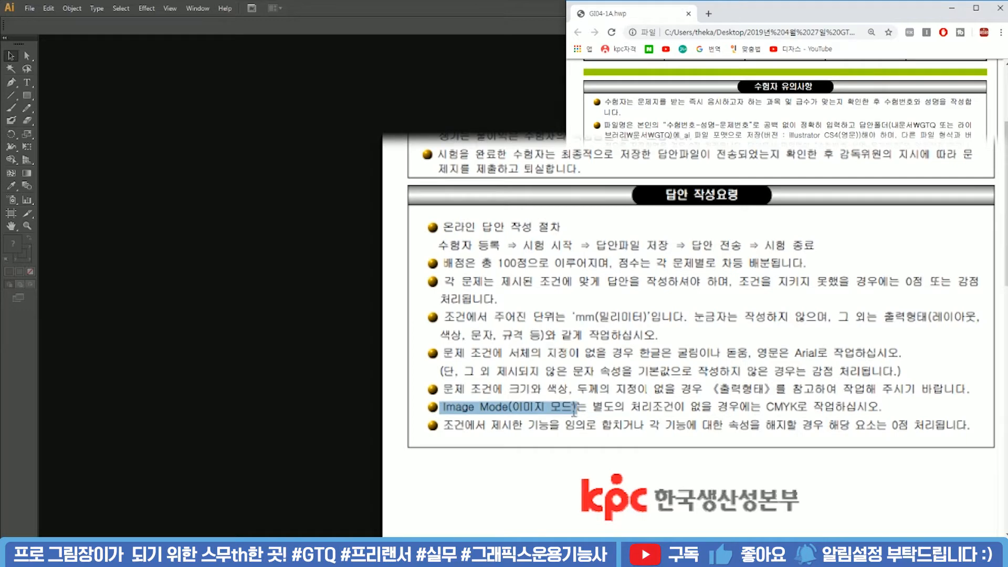
{"action": "left_click_drag", "start_coordinate": [767, 408], "coordinate": [798, 410]}
{"action": "left_click", "coordinate": [754, 400]}
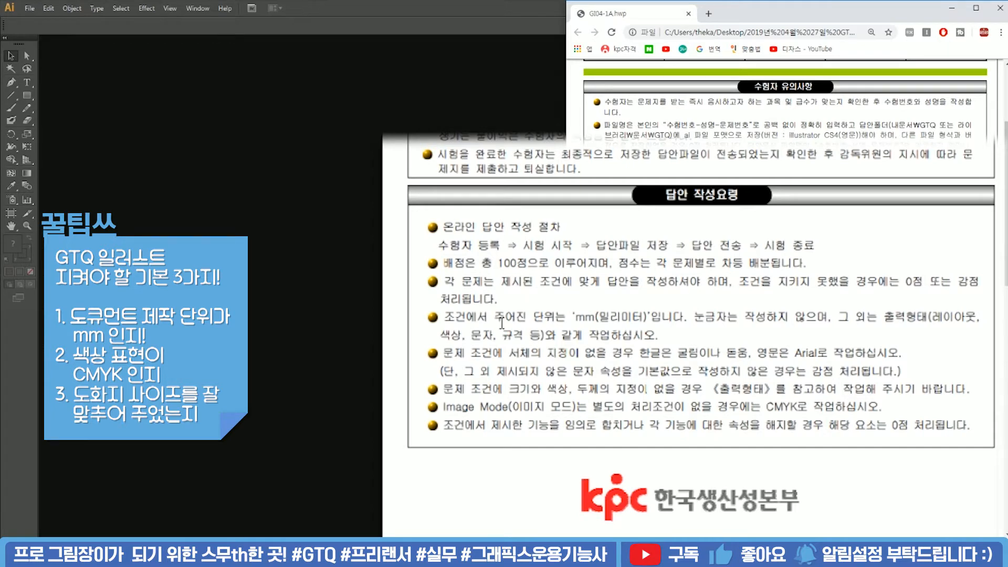
{"action": "left_click_drag", "start_coordinate": [767, 408], "coordinate": [813, 409]}
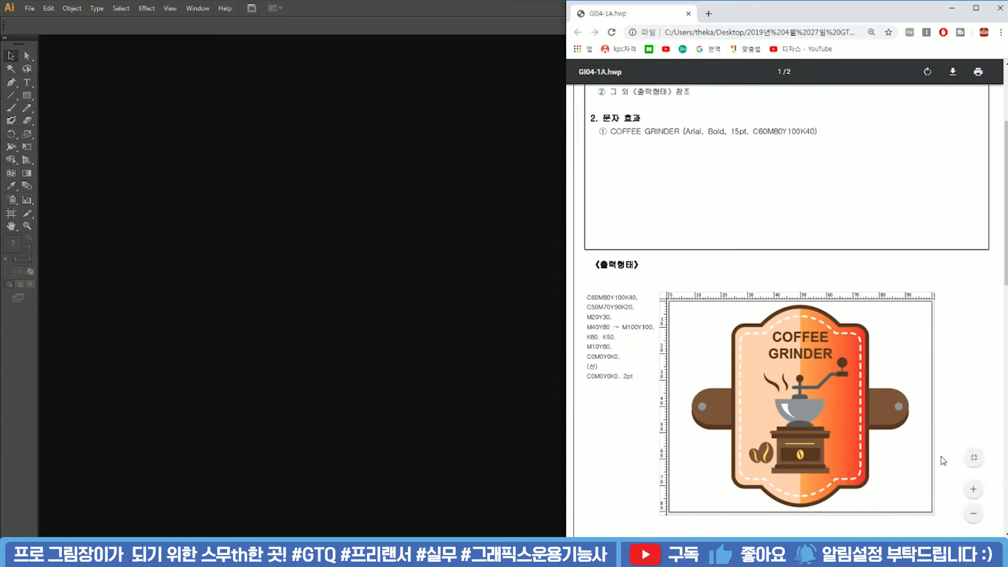
{"action": "scroll", "coordinate": [788, 262], "scroll_direction": "up", "scroll_amount": 2}
{"action": "left_click_drag", "start_coordinate": [759, 150], "coordinate": [715, 155]}
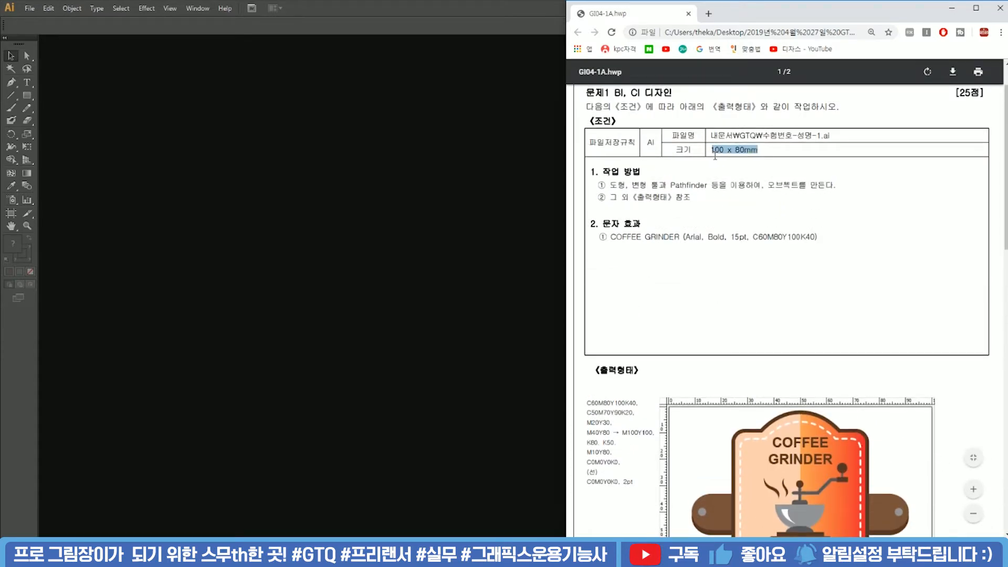
{"action": "left_click", "coordinate": [809, 175]}
Set up a new document 100 mm wide and 80 mm high in CMYK color mode.
{"action": "left_click", "coordinate": [31, 8]}
{"action": "left_click", "coordinate": [42, 20]}
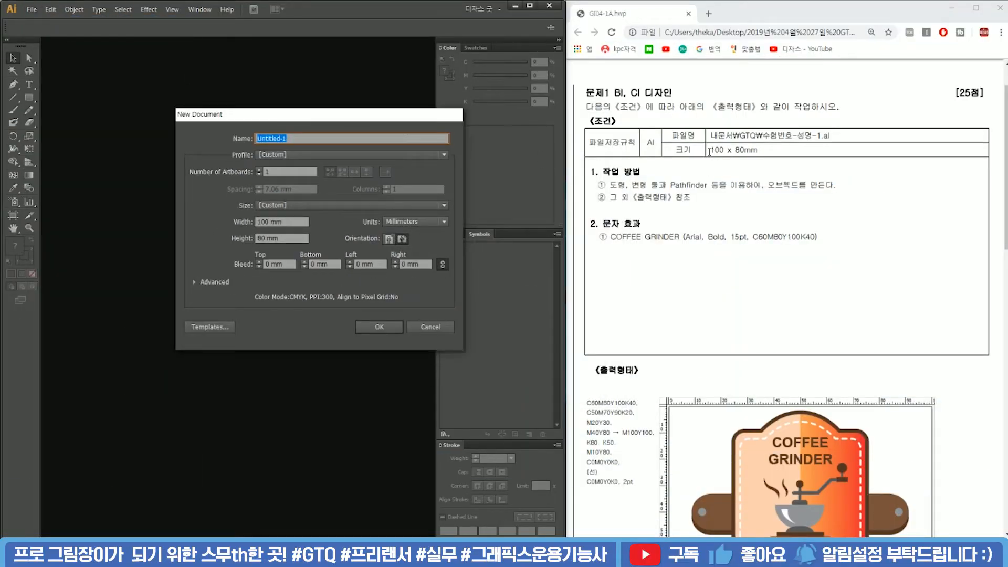
{"action": "left_click", "coordinate": [284, 222]}
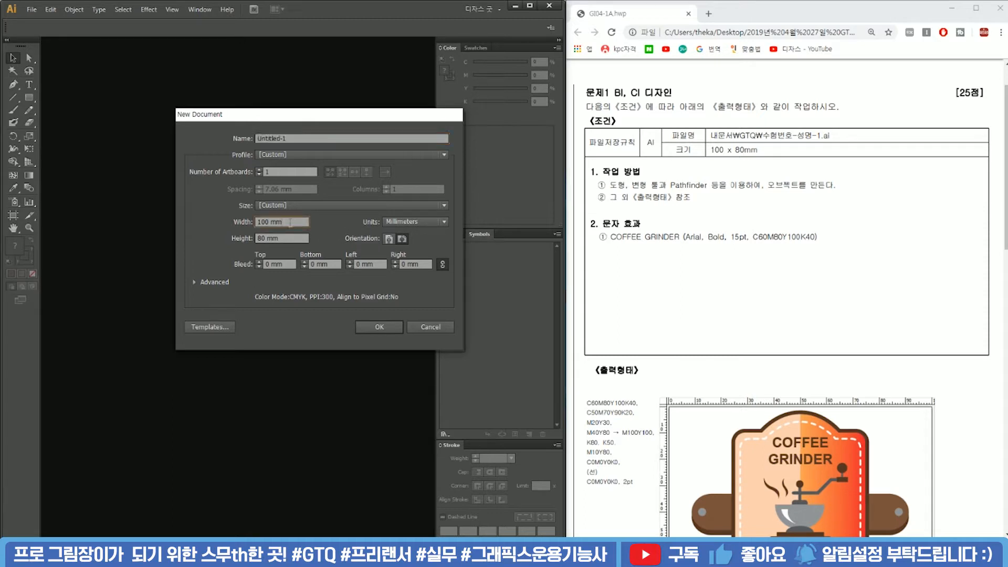
{"action": "left_click", "coordinate": [297, 242]}
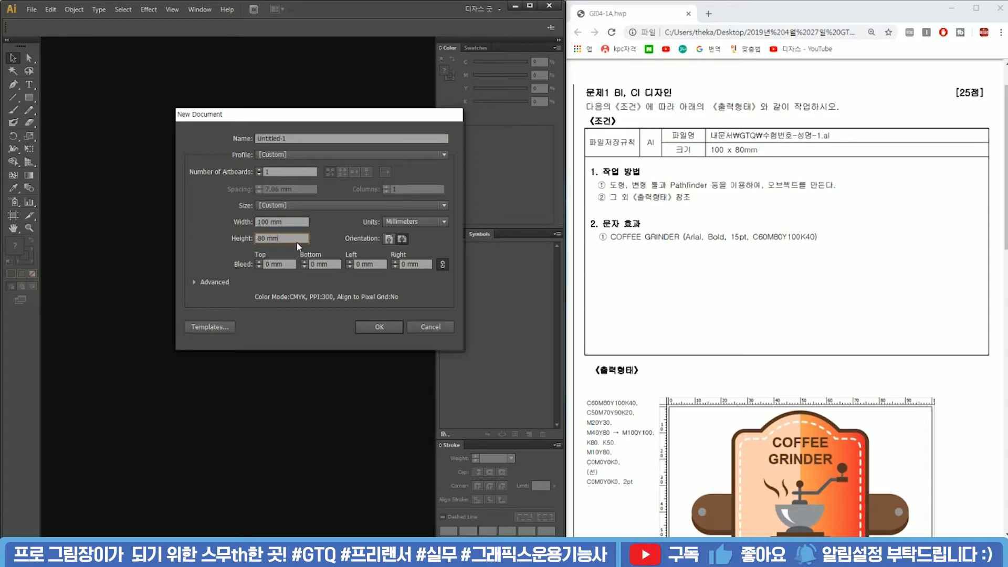
{"action": "left_click", "coordinate": [195, 282]}
{"action": "left_click", "coordinate": [302, 297]}
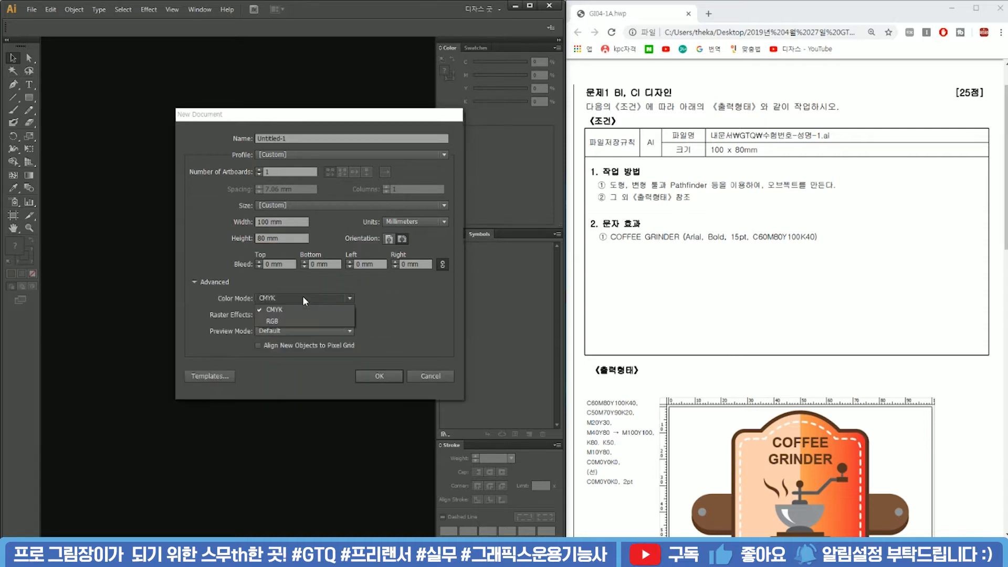
{"action": "left_click", "coordinate": [301, 310]}
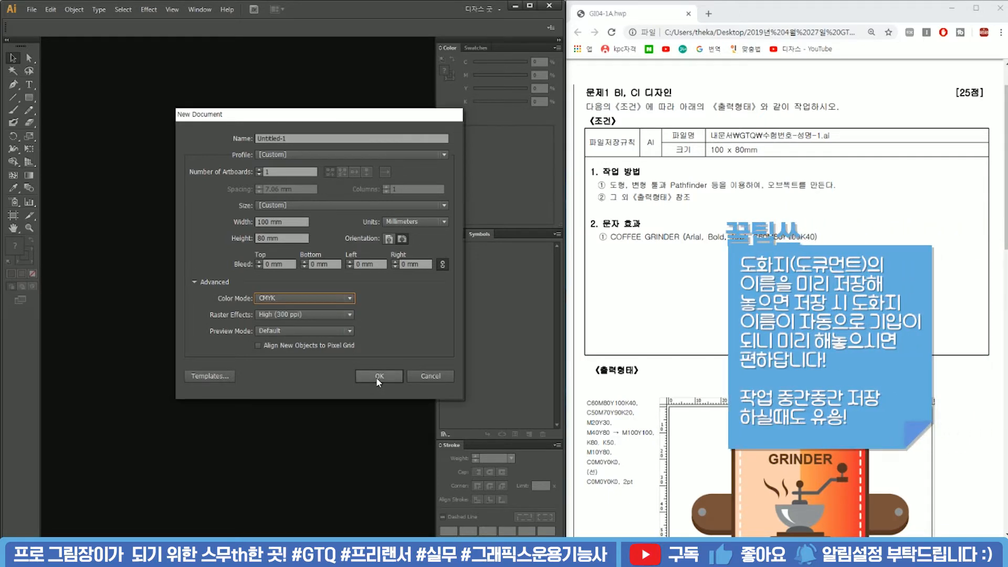
Name the new document with the examinee number, candidate name and suffix -1, and create it.
{"action": "left_click", "coordinate": [309, 140]}
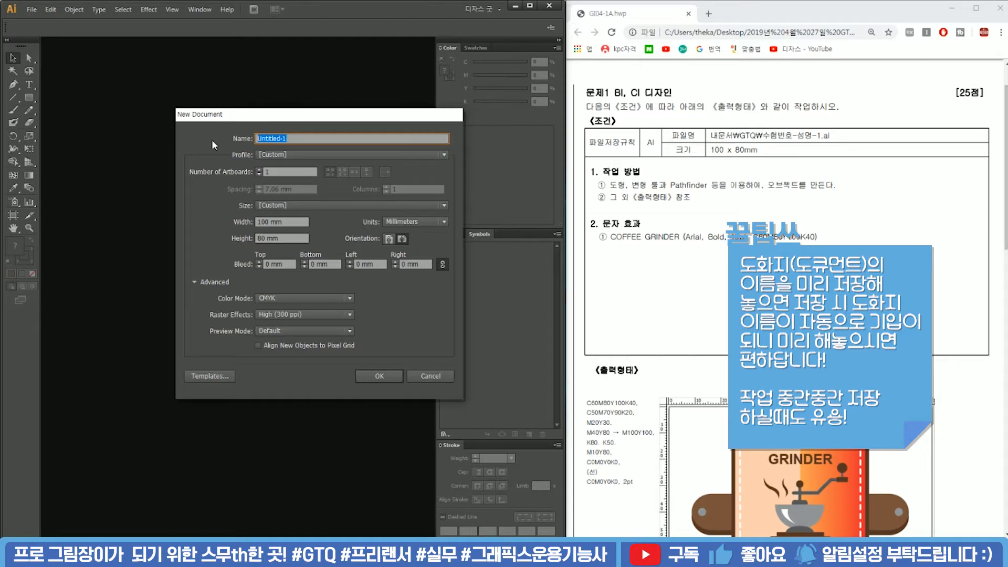
{"action": "type", "text": "99999999-디자스-1"}
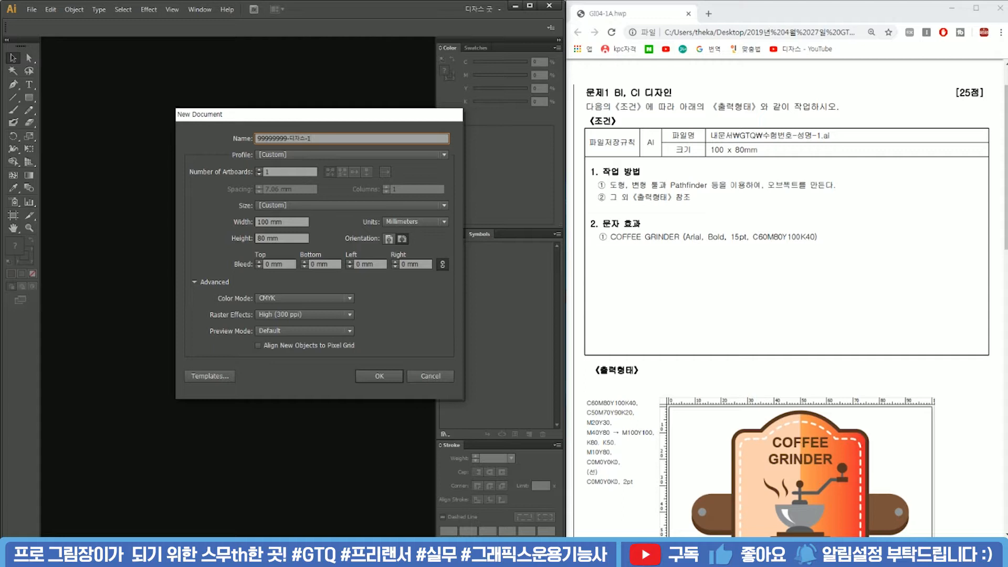
{"action": "key", "text": "Return"}
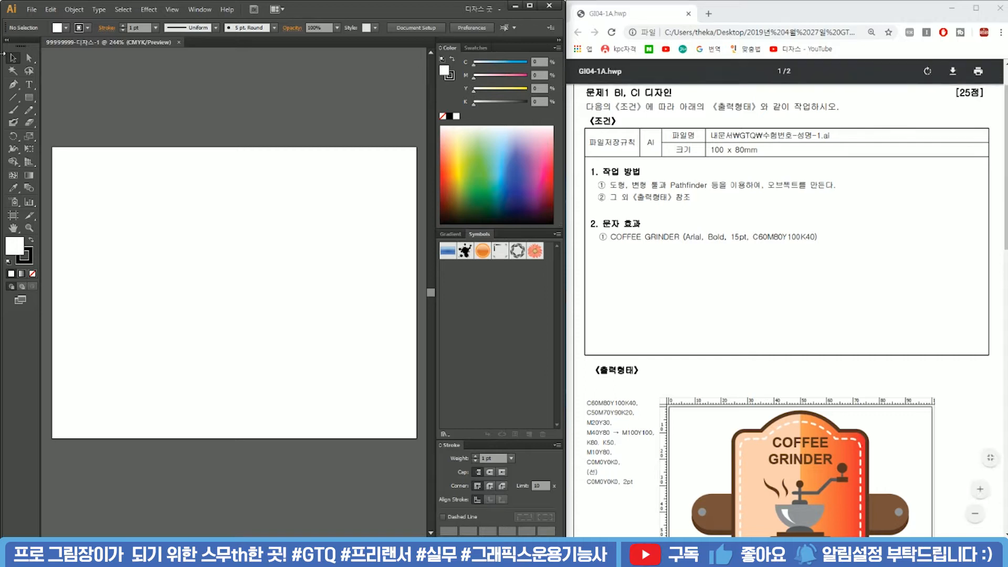
Draw a small square across the artboard's left edge and duplicate it downward at even spacing into a column of nine.
{"action": "mouse_move", "coordinate": [90, 181]}
{"action": "left_mouse_down"}
{"action": "mouse_move", "coordinate": [112, 203]}
{"action": "mouse_move", "coordinate": [156, 178]}
{"action": "mouse_move", "coordinate": [245, 182]}
{"action": "left_mouse_up"}
{"action": "key", "text": "v"}
{"action": "left_click", "coordinate": [142, 174]}
{"action": "left_click_drag", "start_coordinate": [211, 192], "coordinate": [163, 208]}
{"action": "key", "text": "ctrl+d"}
{"action": "key", "text": "ctrl+d"}
{"action": "key", "text": "ctrl+d"}
{"action": "key", "text": "ctrl+d"}
{"action": "key", "text": "ctrl+d"}
{"action": "key", "text": "ctrl+d"}
{"action": "key", "text": "ctrl+d"}
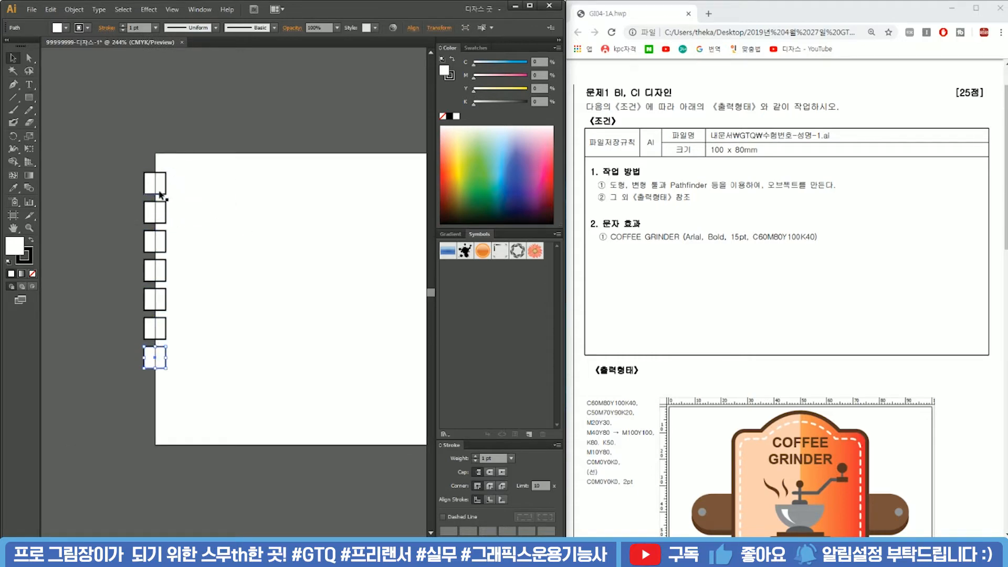
Remove the stroke from all squares in the column.
{"action": "key", "text": "ctrl+a"}
{"action": "left_click", "coordinate": [24, 259]}
{"action": "left_click", "coordinate": [32, 273]}
Fill the first square with the CMYK color C60 M80 Y100 K40.
{"action": "left_click", "coordinate": [150, 182]}
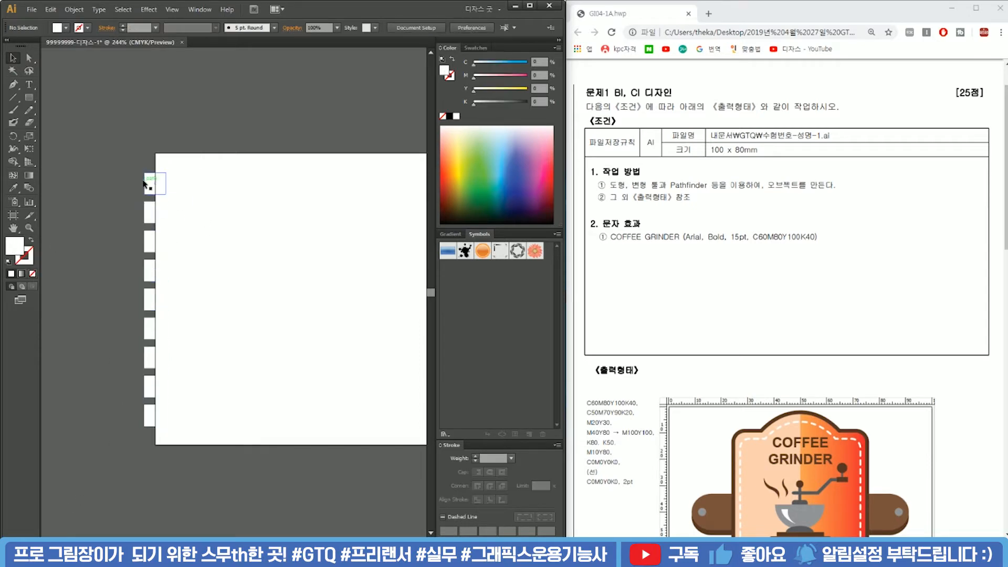
{"action": "double_click", "coordinate": [16, 247]}
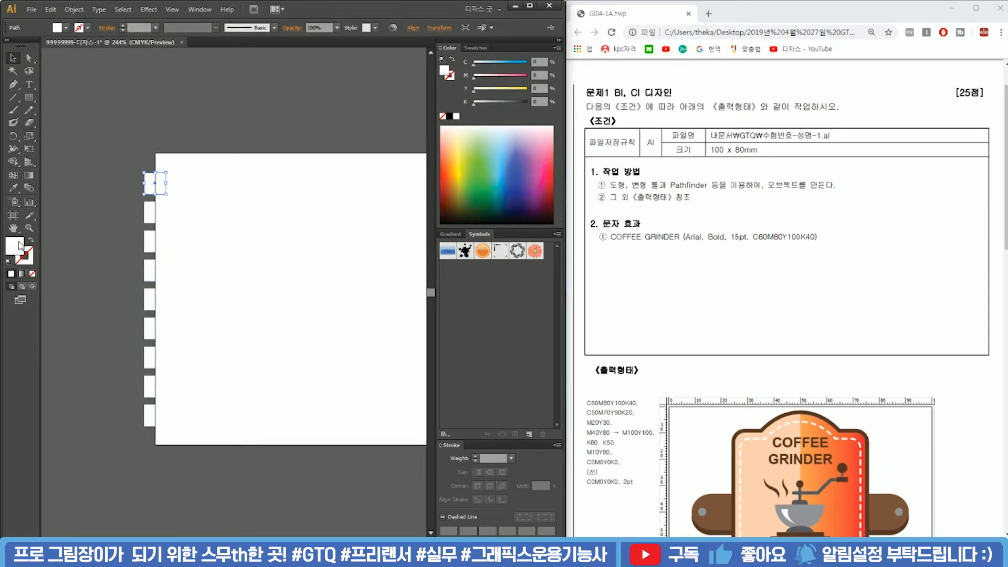
{"action": "key", "text": "Tab"}
{"action": "type", "text": "60"}
{"action": "key", "text": "Tab"}
{"action": "type", "text": "80"}
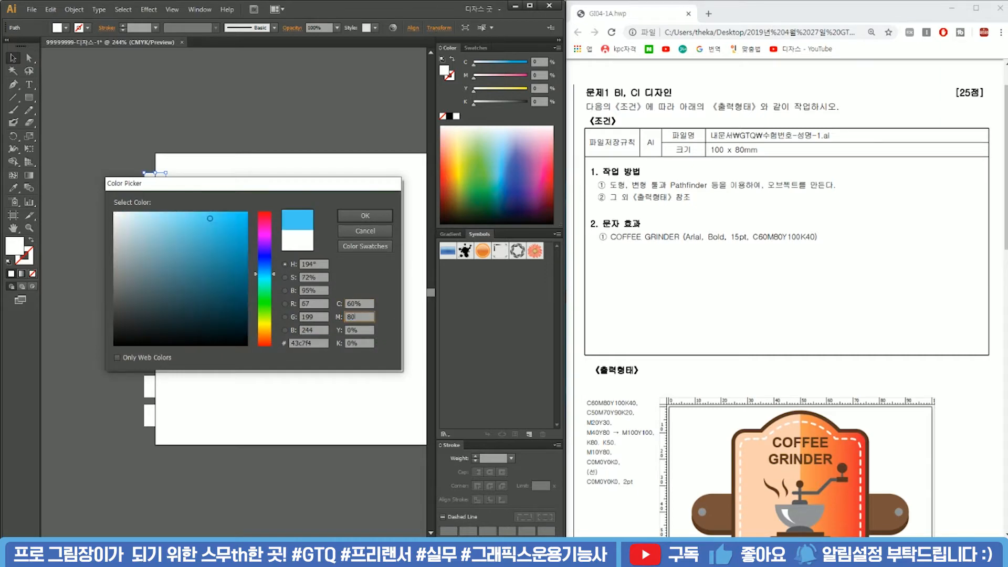
{"action": "key", "text": "Tab"}
{"action": "type", "text": "100"}
{"action": "key", "text": "Tab"}
{"action": "type", "text": "40"}
{"action": "key", "text": "Return"}
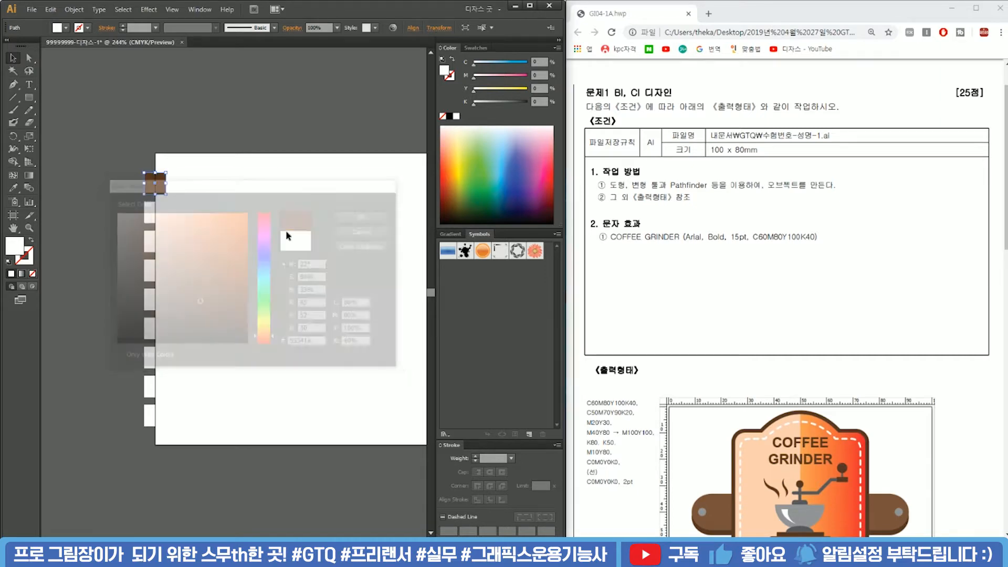
Fill the second square with the CMYK color C50 M70 Y90 K20.
{"action": "left_click", "coordinate": [160, 216]}
{"action": "double_click", "coordinate": [19, 246]}
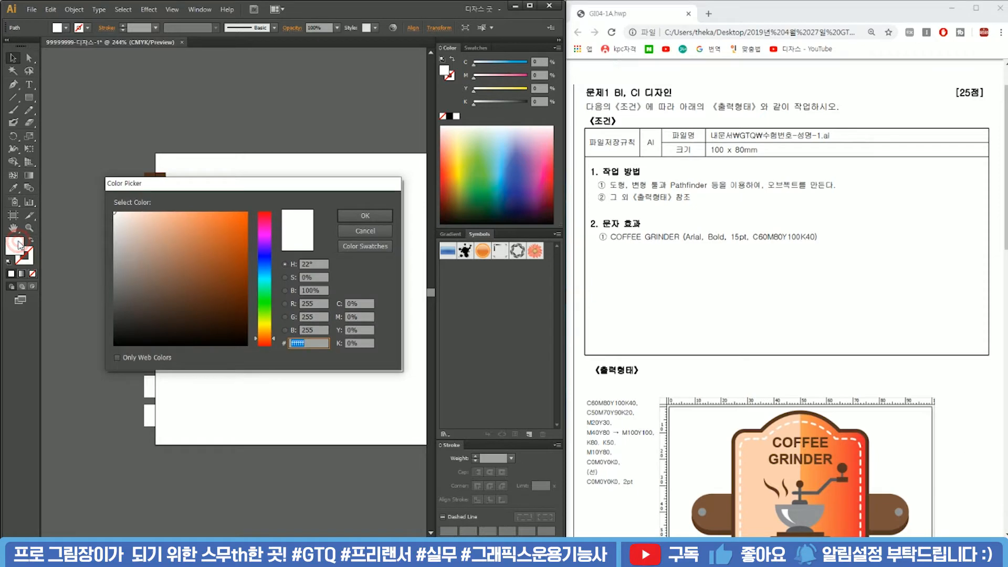
{"action": "key", "text": "Tab"}
{"action": "type", "text": "50"}
{"action": "key", "text": "Tab"}
{"action": "type", "text": "70"}
{"action": "key", "text": "Tab"}
{"action": "type", "text": "90"}
{"action": "key", "text": "Tab"}
{"action": "type", "text": "20"}
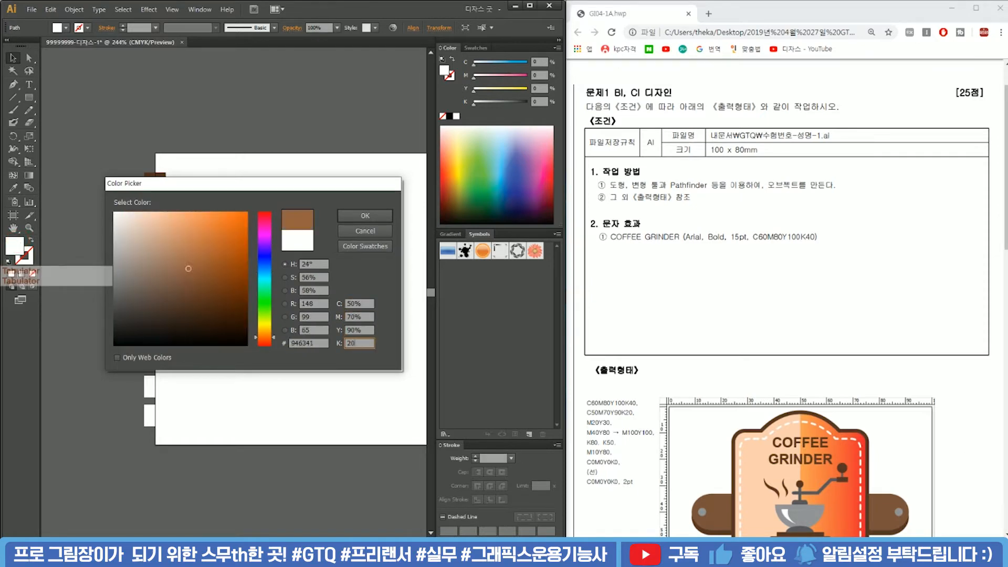
{"action": "key", "text": "Return"}
Fill the third square with the CMYK color M20 Y30.
{"action": "left_click", "coordinate": [156, 243]}
{"action": "double_click", "coordinate": [17, 246]}
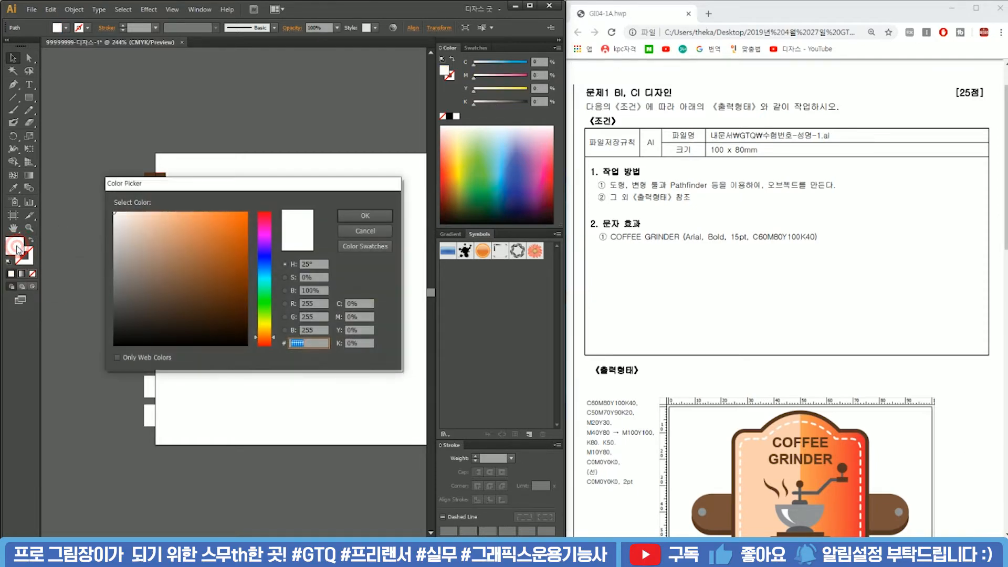
{"action": "key", "text": "Tab"}
{"action": "key", "text": "Tab"}
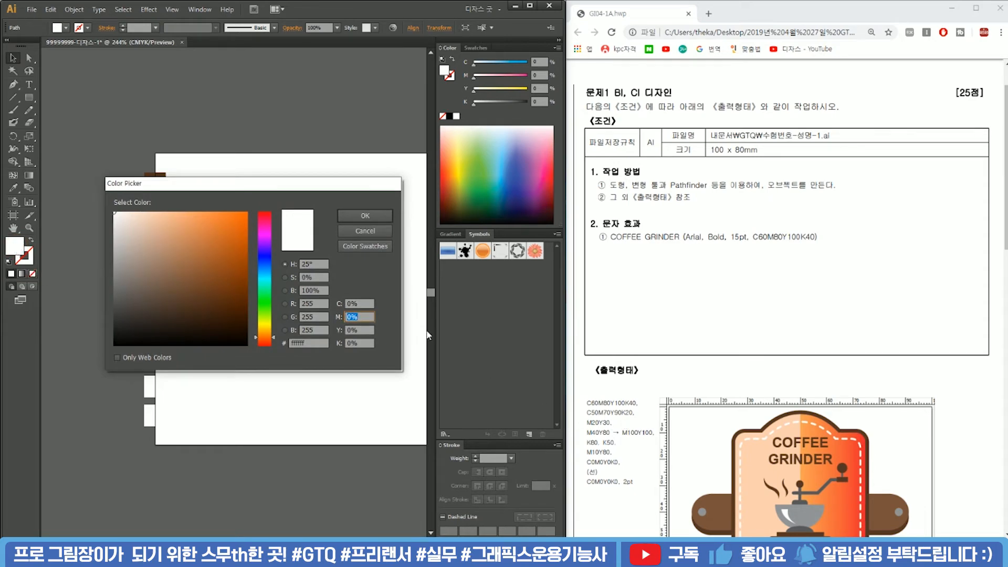
{"action": "left_click", "coordinate": [360, 304]}
{"action": "key", "text": "Tab"}
{"action": "type", "text": "20"}
{"action": "key", "text": "Tab"}
{"action": "type", "text": "30"}
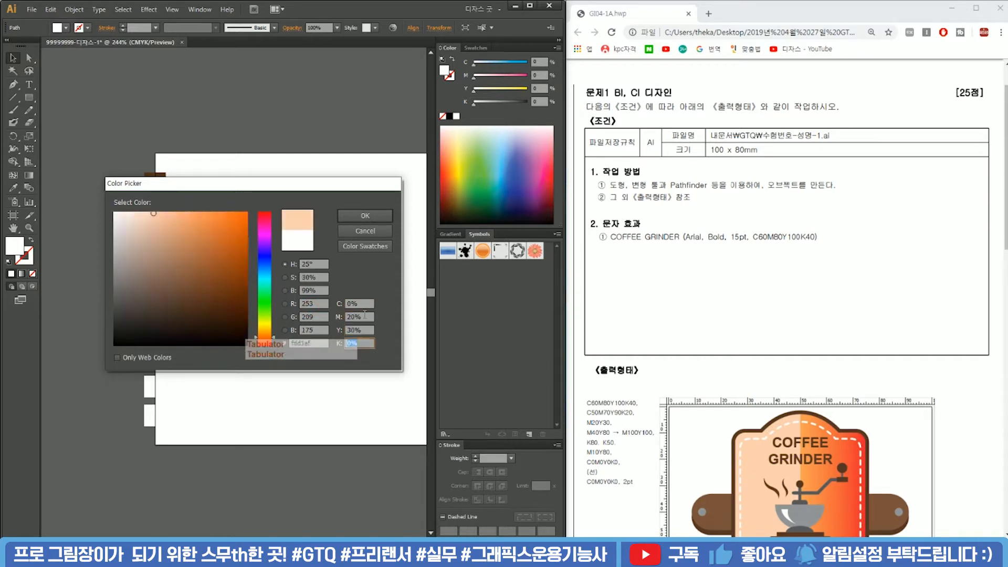
{"action": "key", "text": "Return"}
Fill the fourth square with the CMYK color M40 Y80.
{"action": "left_click", "coordinate": [162, 272]}
{"action": "double_click", "coordinate": [12, 247]}
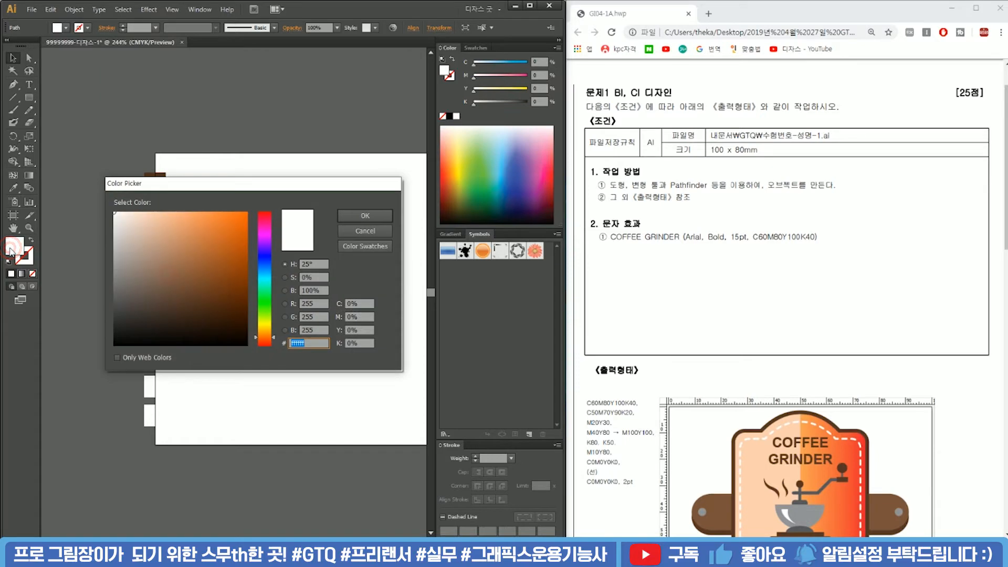
{"action": "type", "text": "40"}
{"action": "key", "text": "Tab"}
{"action": "type", "text": "80"}
{"action": "key", "text": "Return"}
Examine the M40Y80 → M100Y100 color entry and the coffee grinder output image in the exam PDF.
{"action": "left_click", "coordinate": [585, 431]}
{"action": "left_click_drag", "start_coordinate": [614, 434], "coordinate": [655, 434]}
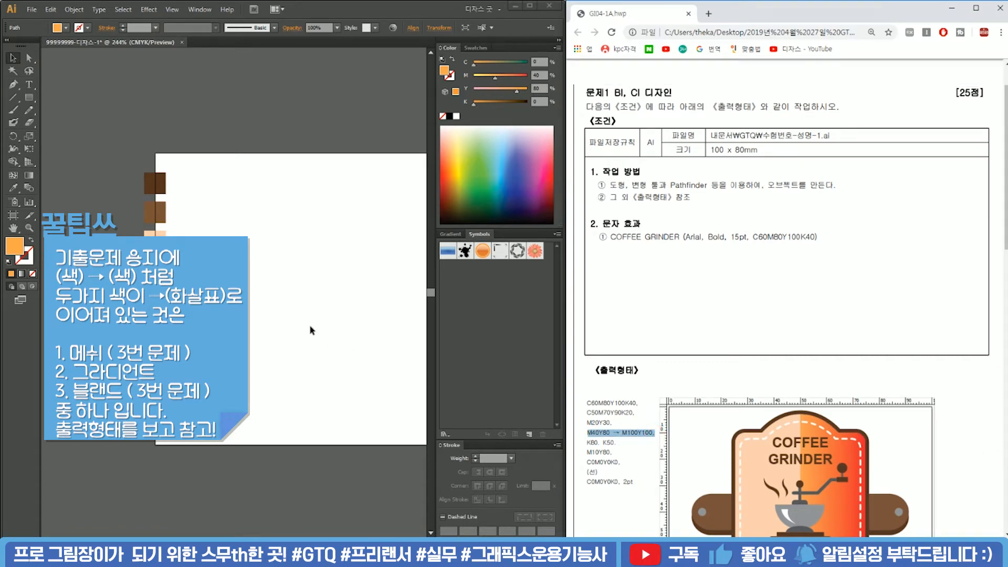
{"action": "scroll", "coordinate": [705, 368], "scroll_direction": "down", "scroll_amount": 3}
{"action": "scroll", "coordinate": [850, 384], "scroll_direction": "up", "scroll_amount": 1}
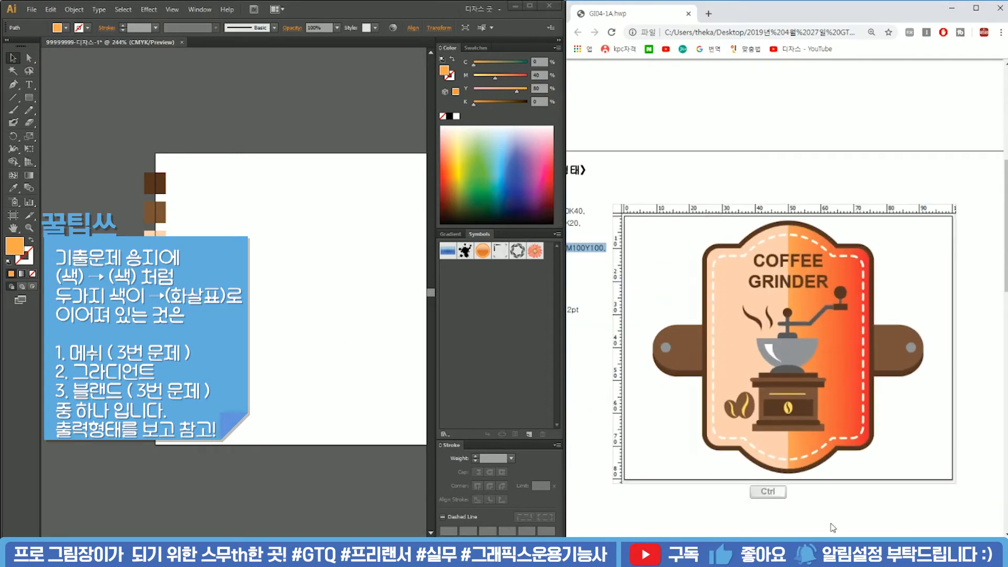
{"action": "left_click_drag", "start_coordinate": [857, 542], "coordinate": [839, 543]}
{"action": "left_click", "coordinate": [679, 399]}
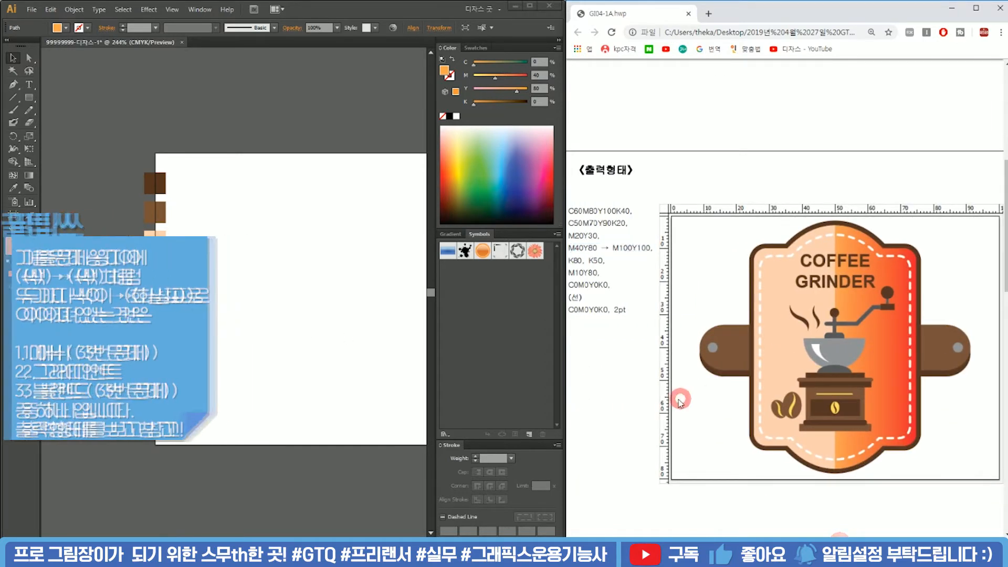
{"action": "left_click", "coordinate": [644, 249]}
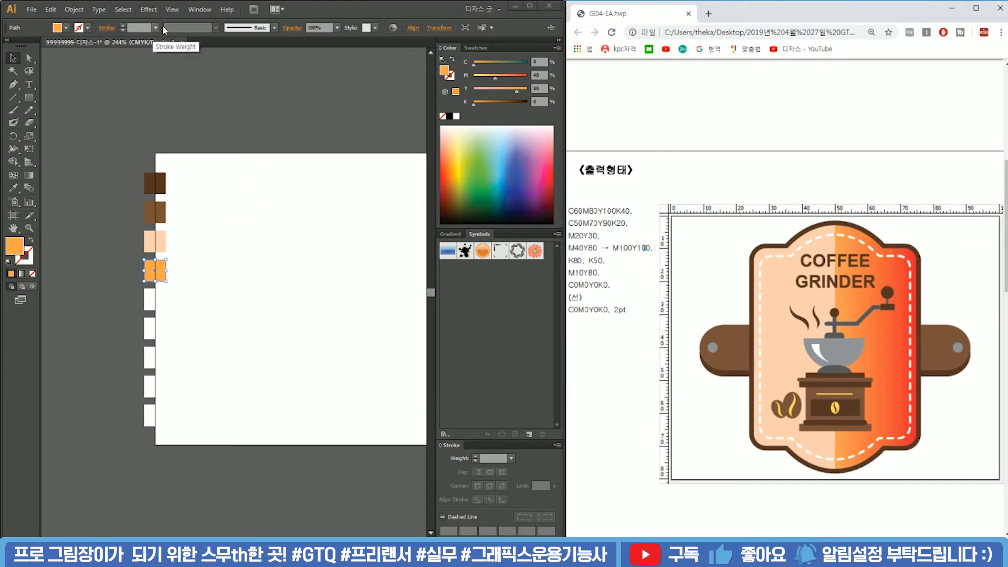
Apply the linear white-to-black gradient to the fourth square's fill.
{"action": "left_click", "coordinate": [200, 11]}
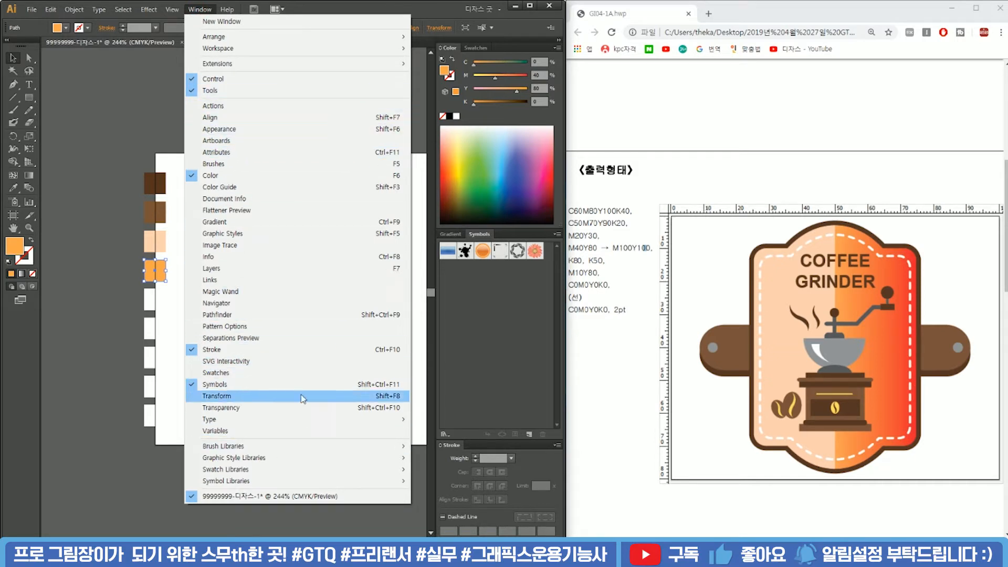
{"action": "left_click", "coordinate": [453, 234]}
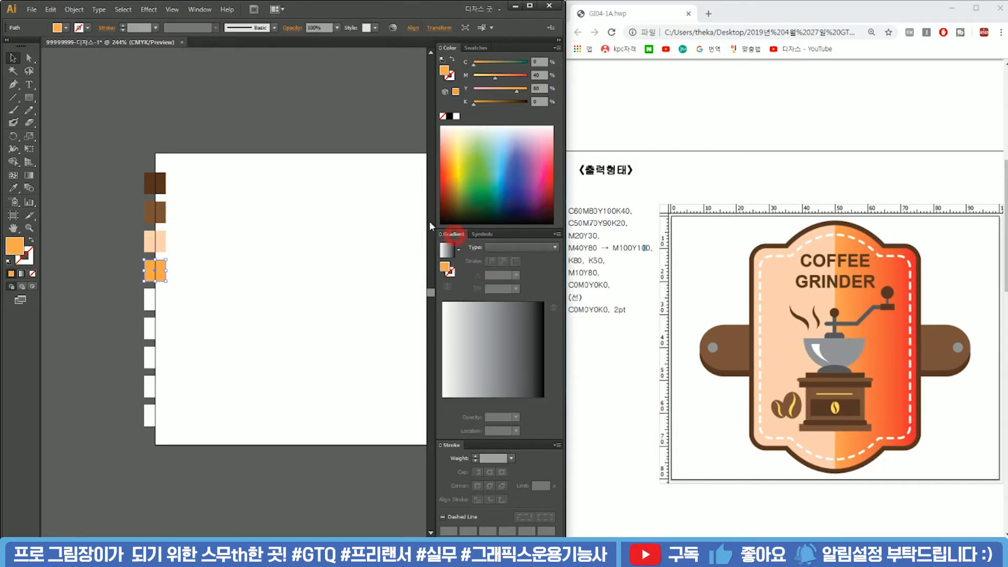
{"action": "left_click", "coordinate": [447, 251]}
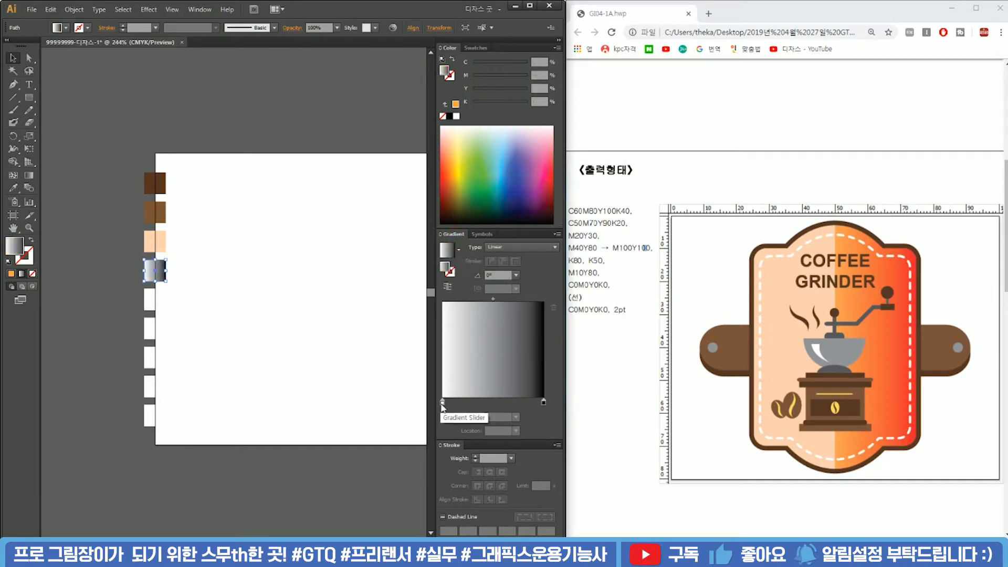
Set the starting color stop of the fourth square's gradient to CMYK M40 Y80.
{"action": "double_click", "coordinate": [442, 403]}
{"action": "left_click", "coordinate": [543, 413]}
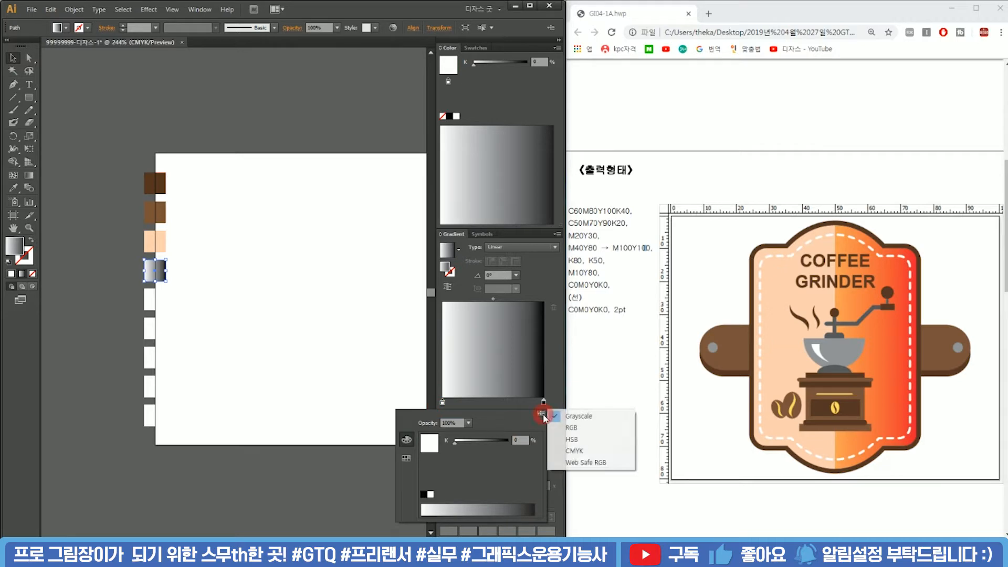
{"action": "left_click", "coordinate": [565, 450]}
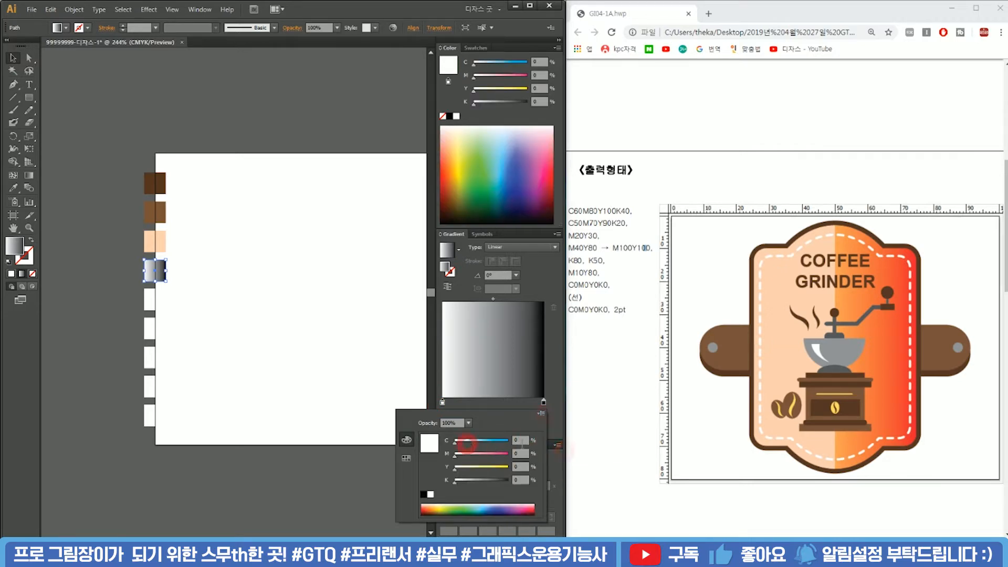
{"action": "key", "text": "Tab"}
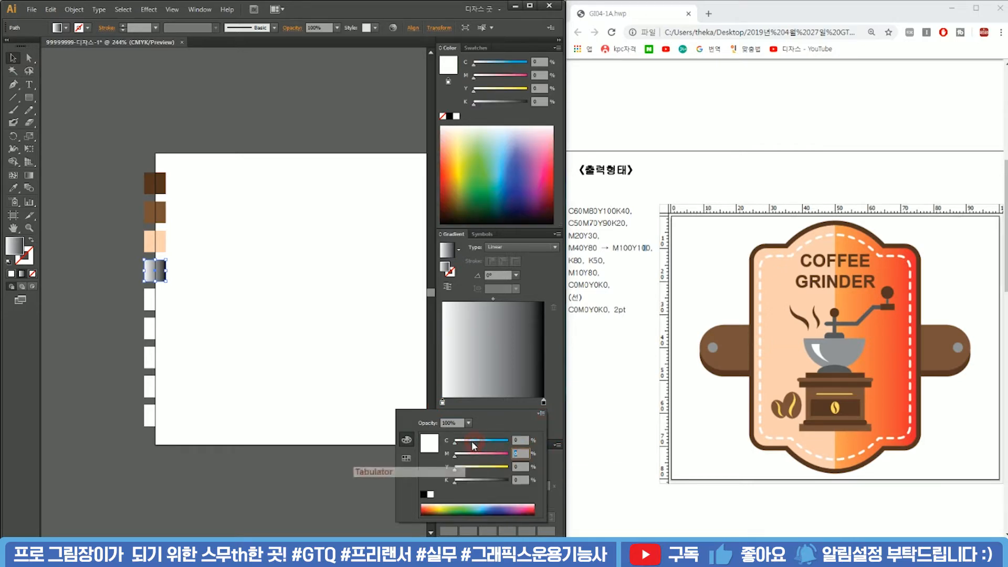
{"action": "type", "text": "40"}
{"action": "key", "text": "Tab"}
{"action": "type", "text": "80"}
{"action": "key", "text": "Return"}
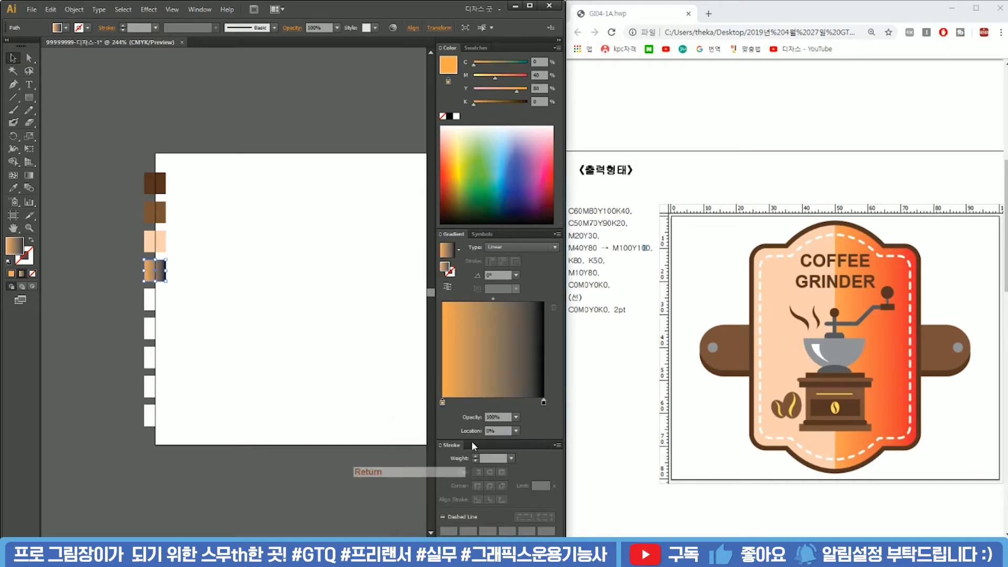
Set the ending color stop of the fourth square's gradient to CMYK M100 Y100 K0.
{"action": "left_click", "coordinate": [543, 401]}
{"action": "double_click", "coordinate": [543, 401]}
{"action": "left_click", "coordinate": [541, 413]}
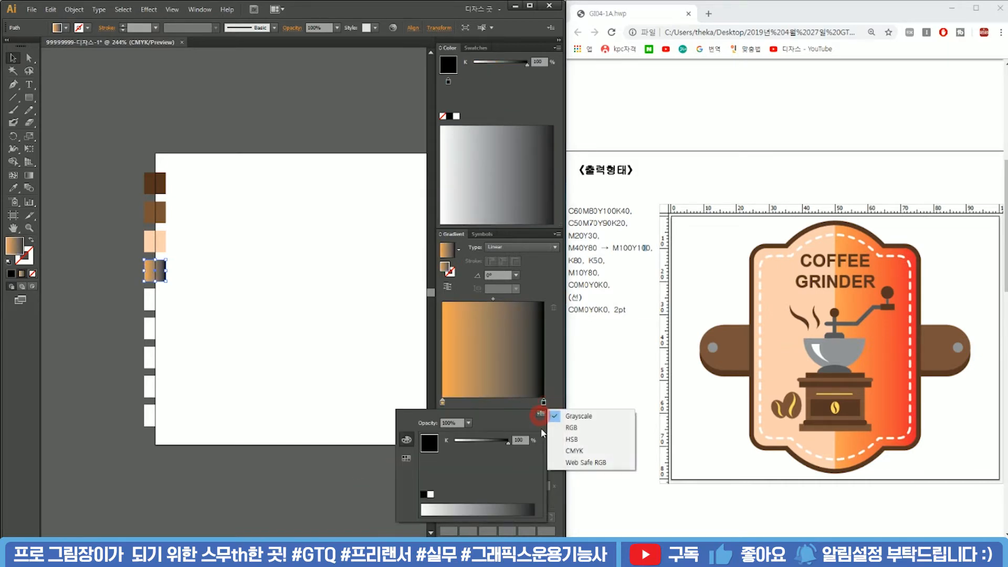
{"action": "left_click", "coordinate": [575, 449]}
{"action": "key", "text": "Tab"}
{"action": "type", "text": "100"}
{"action": "key", "text": "Tab"}
{"action": "type", "text": "1"}
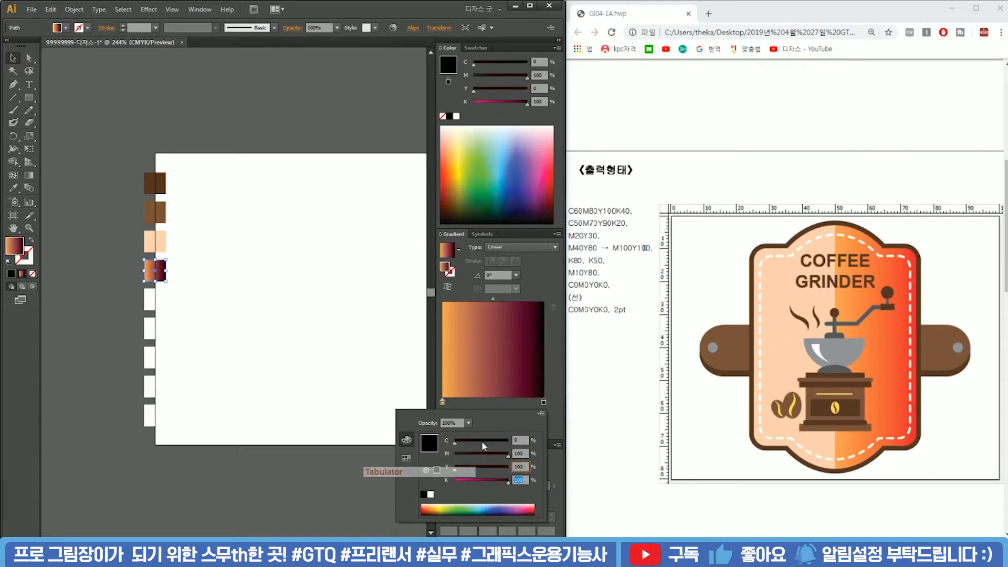
{"action": "type", "text": "0"}
{"action": "key", "text": "Return"}
Fill the fifth square with the CMYK color K80.
{"action": "left_click", "coordinate": [158, 299]}
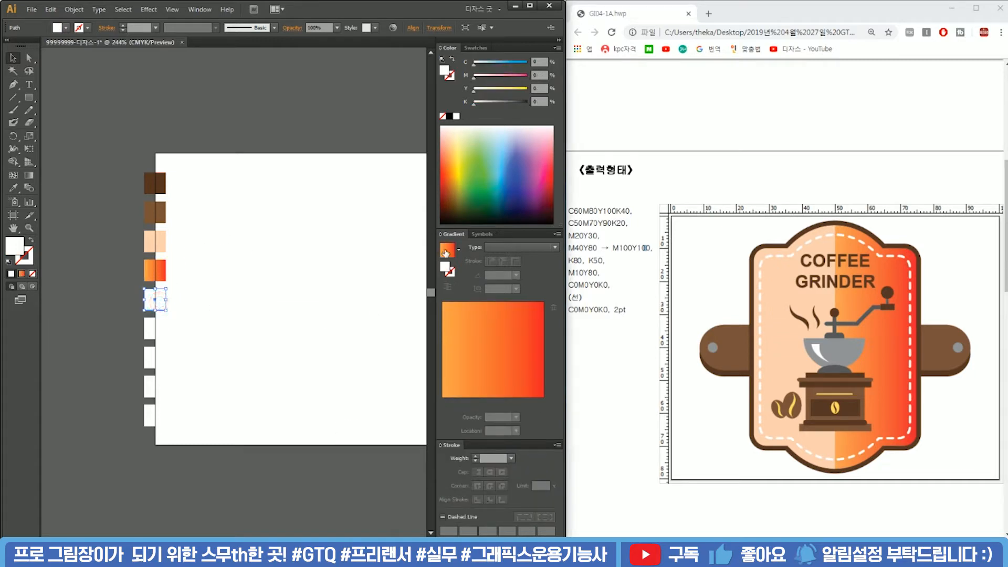
{"action": "double_click", "coordinate": [22, 251]}
{"action": "key", "text": "Tab"}
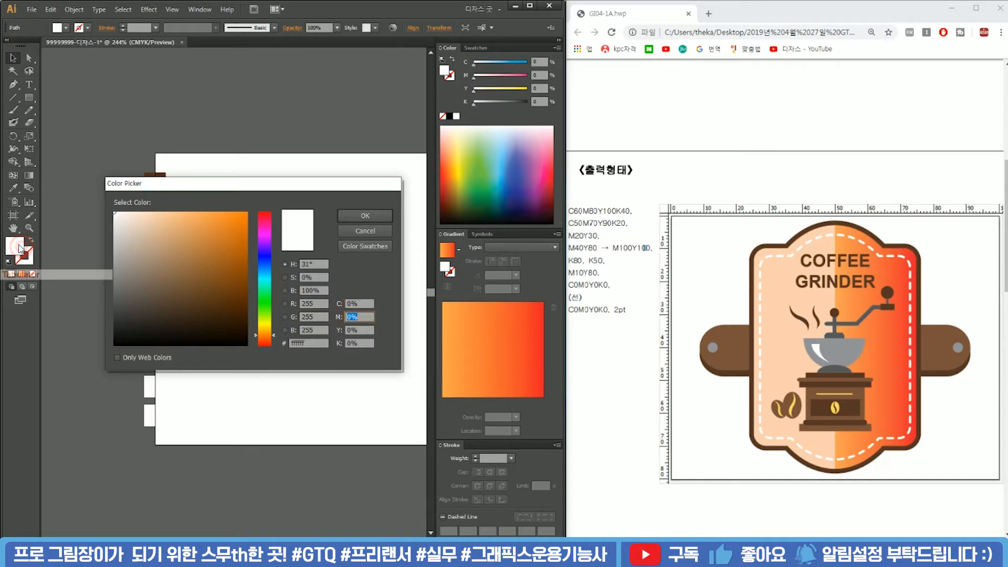
{"action": "type", "text": "80"}
{"action": "key", "text": "Return"}
Fill the sixth square with the CMYK color K50.
{"action": "left_click", "coordinate": [153, 322]}
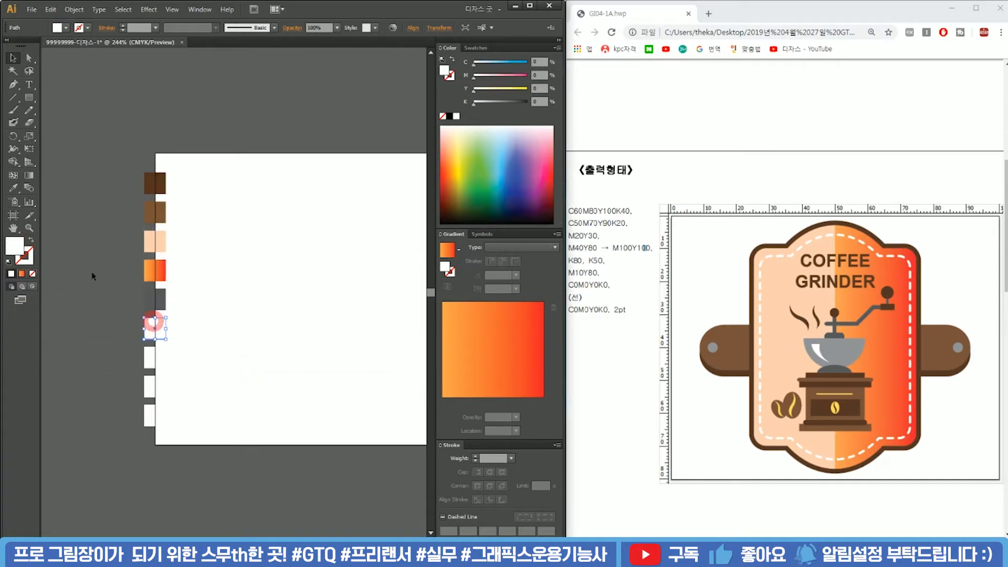
{"action": "double_click", "coordinate": [20, 255]}
{"action": "key", "text": "Tab"}
{"action": "type", "text": "50"}
{"action": "key", "text": "Return"}
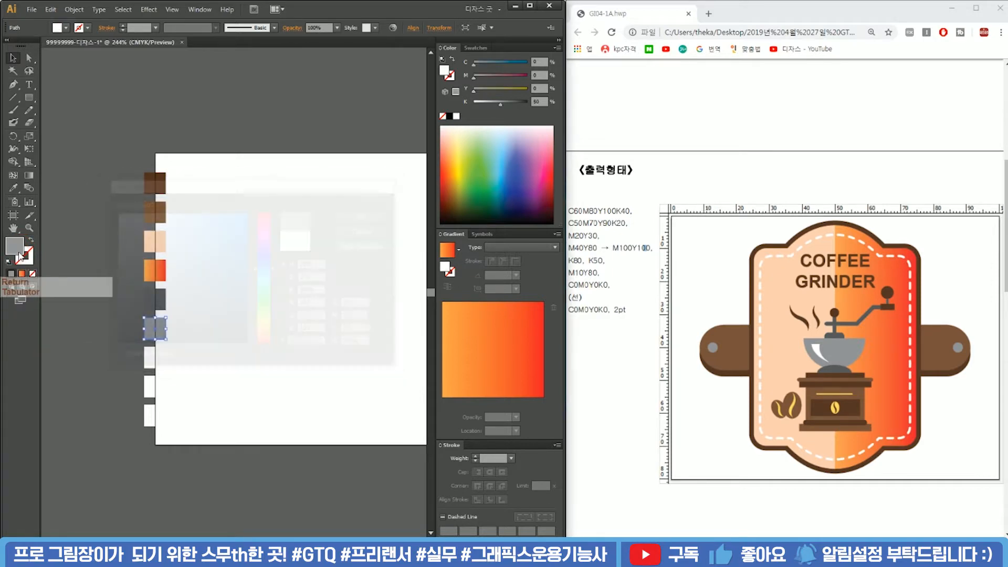
Fill the seventh square with the CMYK color M10 Y80.
{"action": "left_click", "coordinate": [153, 366]}
{"action": "double_click", "coordinate": [11, 249]}
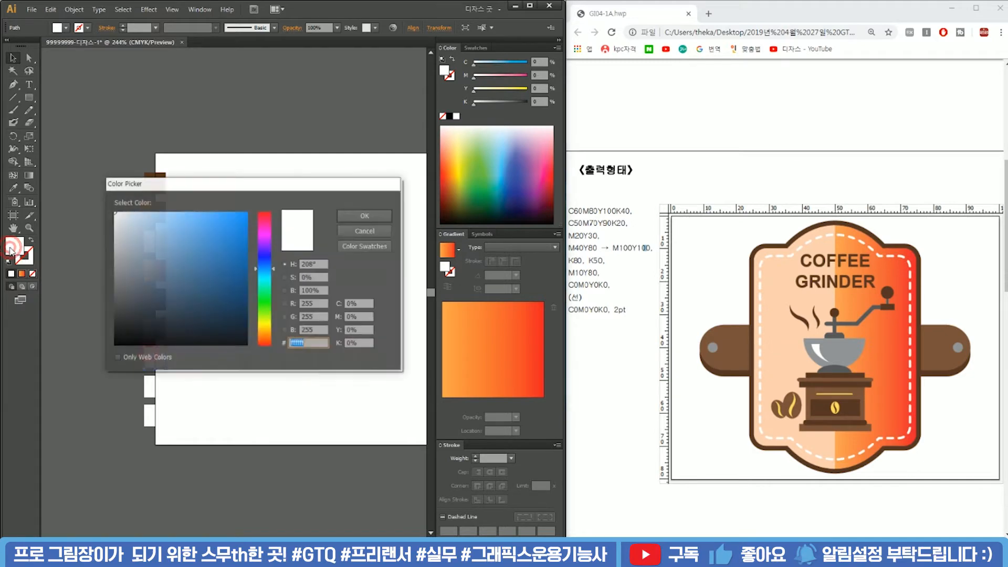
{"action": "key", "text": "Tab"}
{"action": "key", "text": "Tab"}
{"action": "type", "text": "10"}
{"action": "key", "text": "Tab"}
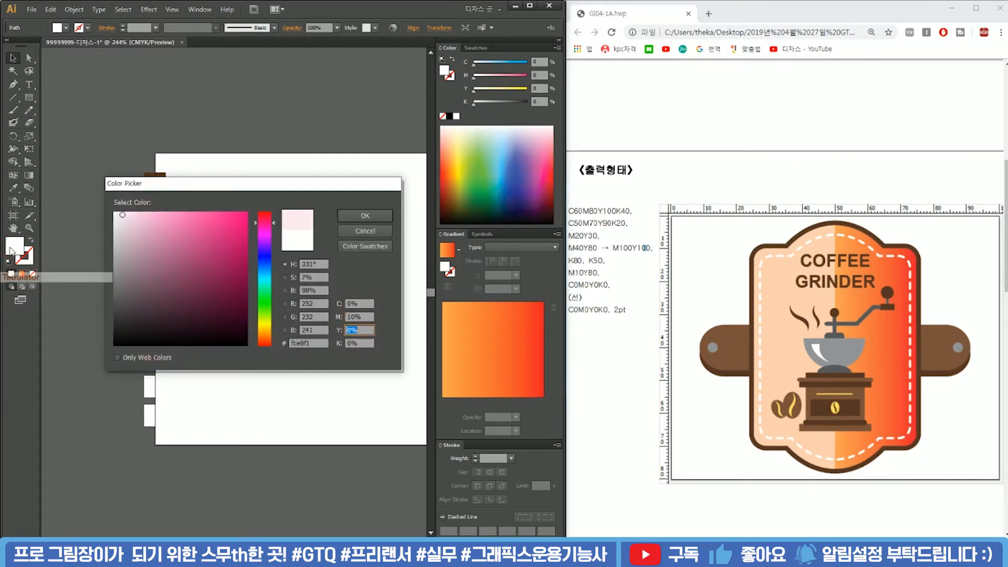
{"action": "type", "text": "80"}
{"action": "key", "text": "Return"}
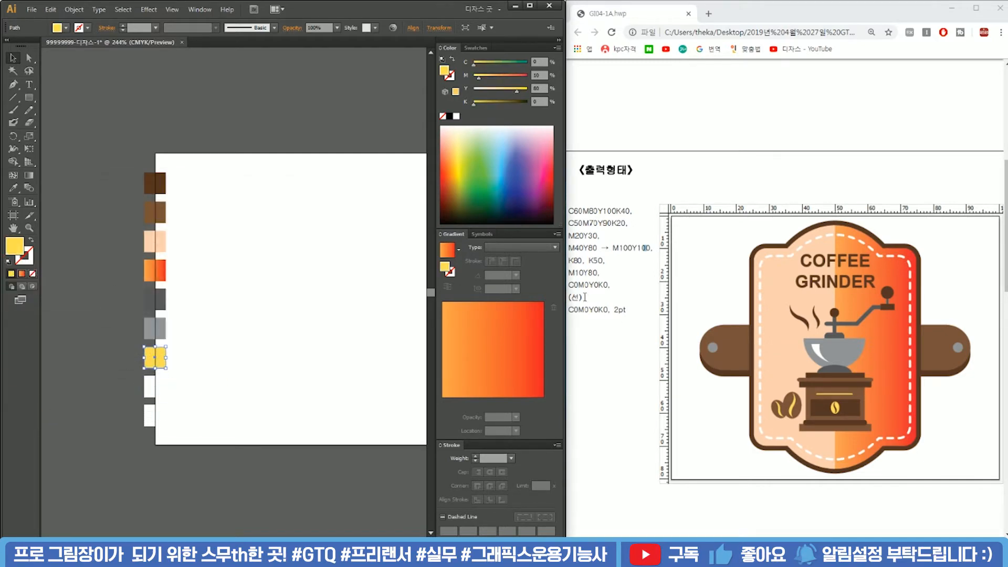
Change the ninth square from a white fill to a white 2 pt stroke with no fill.
{"action": "left_click", "coordinate": [161, 389]}
{"action": "left_click", "coordinate": [578, 307]}
{"action": "left_click", "coordinate": [164, 414]}
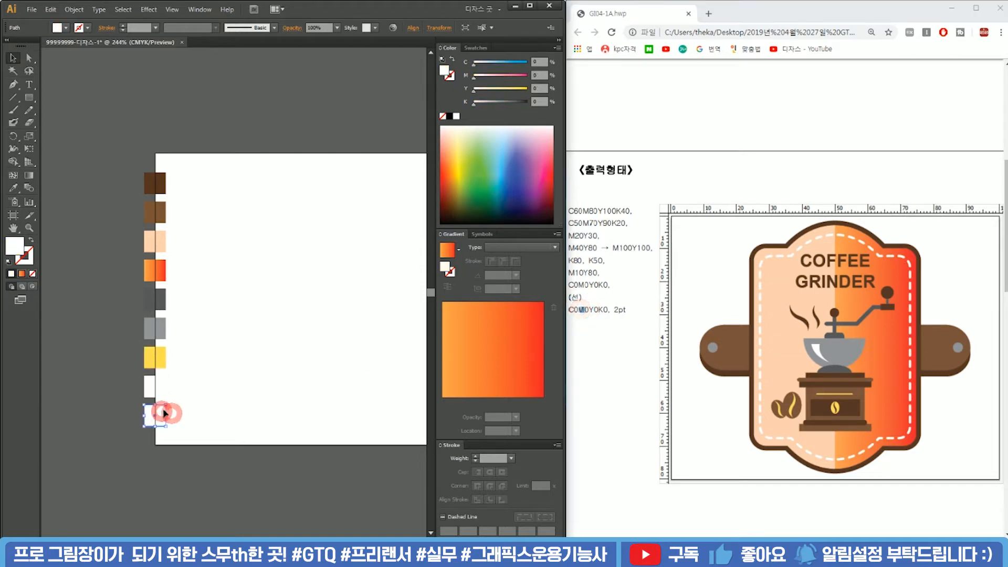
{"action": "left_click", "coordinate": [31, 240]}
{"action": "left_click", "coordinate": [122, 25]}
{"action": "left_click", "coordinate": [306, 257]}
{"action": "left_click_drag", "start_coordinate": [626, 310], "coordinate": [568, 313]}
{"action": "left_click", "coordinate": [628, 328]}
{"action": "left_click", "coordinate": [285, 293]}
{"action": "left_click_drag", "start_coordinate": [308, 299], "coordinate": [198, 292]}
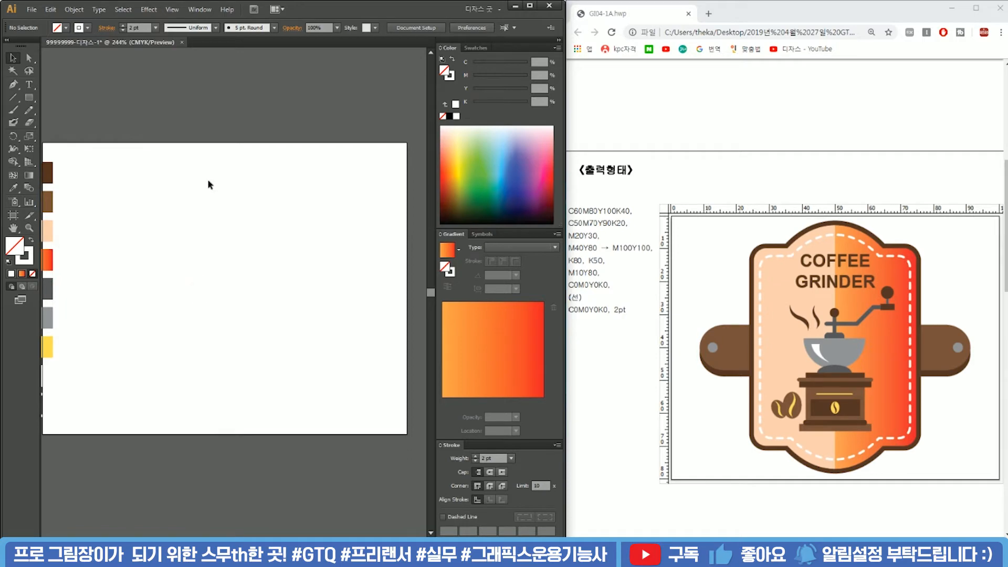
Draw a long horizontal bar with fully rounded ends across the artboard's middle and fill it with the second swatch's brown.
{"action": "left_click_drag", "start_coordinate": [29, 97], "coordinate": [109, 114]}
{"action": "left_click_drag", "start_coordinate": [76, 256], "coordinate": [319, 296]}
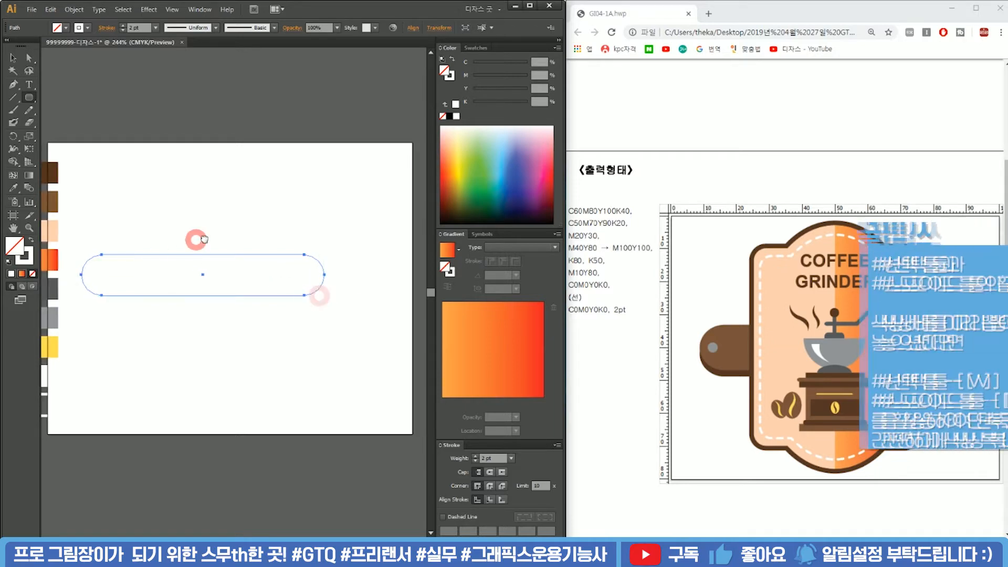
{"action": "left_click_drag", "start_coordinate": [193, 238], "coordinate": [230, 242]}
{"action": "key", "text": "i"}
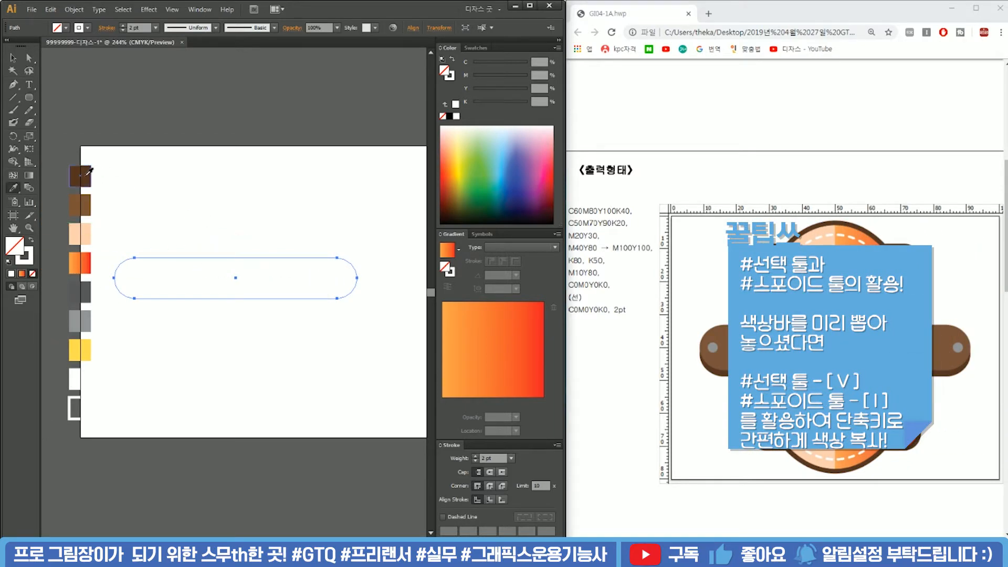
{"action": "left_click", "coordinate": [84, 199]}
{"action": "key", "text": "v"}
{"action": "left_click", "coordinate": [247, 214]}
Duplicate the rounded bar slightly down and to the right, and fill the copy with the first swatch's dark brown.
{"action": "left_click_drag", "start_coordinate": [284, 282], "coordinate": [290, 287]}
{"action": "key", "text": "i"}
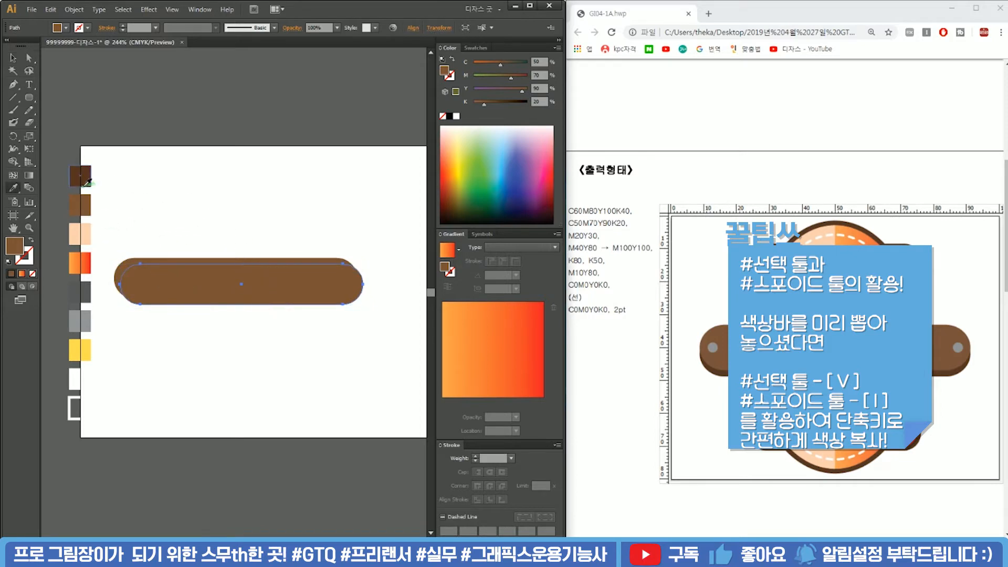
{"action": "left_click", "coordinate": [82, 173]}
{"action": "key", "text": "v"}
{"action": "left_click", "coordinate": [266, 232]}
Bring the lighter brown bar in front of its dark brown copy.
{"action": "left_click", "coordinate": [265, 258]}
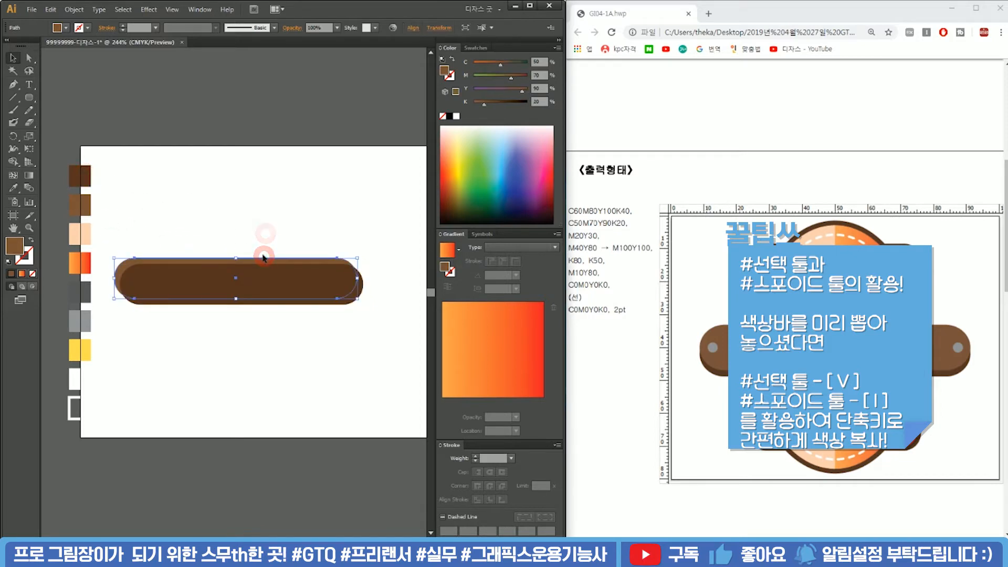
{"action": "key", "text": "ctrl+shift+]"}
{"action": "left_click_drag", "start_coordinate": [261, 217], "coordinate": [341, 313]}
{"action": "scroll", "coordinate": [322, 308], "scroll_direction": "down", "scroll_amount": 1}
{"action": "left_click", "coordinate": [299, 212]}
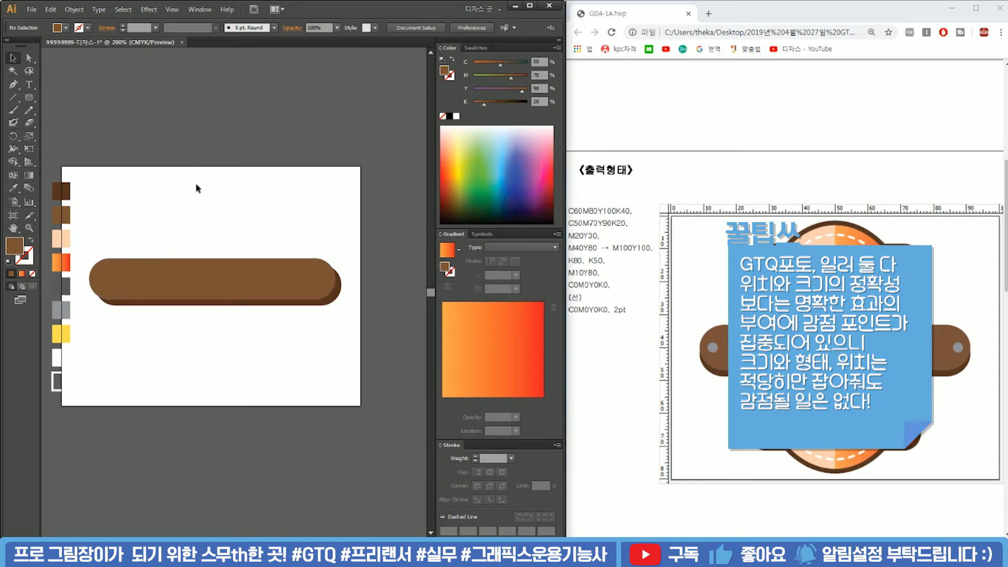
Cover the whole artboard with a rectangle and place a vertical and a horizontal guide through its centre.
{"action": "left_click", "coordinate": [29, 99]}
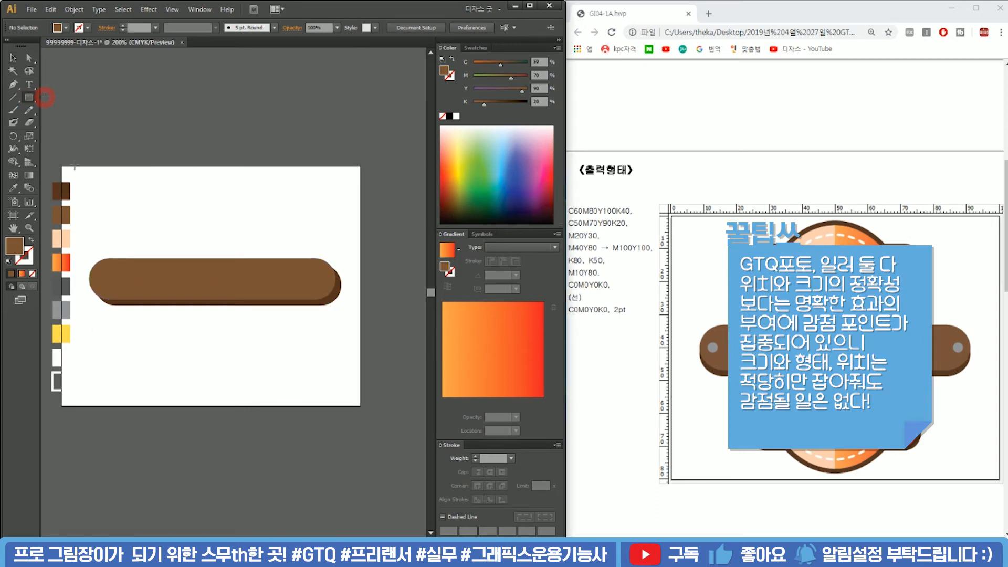
{"action": "left_click_drag", "start_coordinate": [61, 167], "coordinate": [357, 404]}
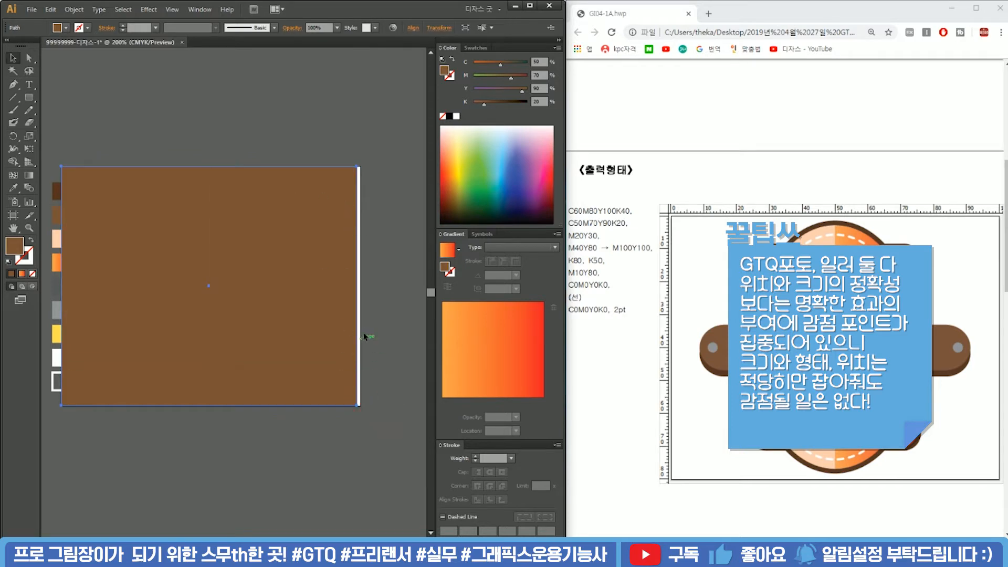
{"action": "left_click_drag", "start_coordinate": [358, 286], "coordinate": [360, 287]}
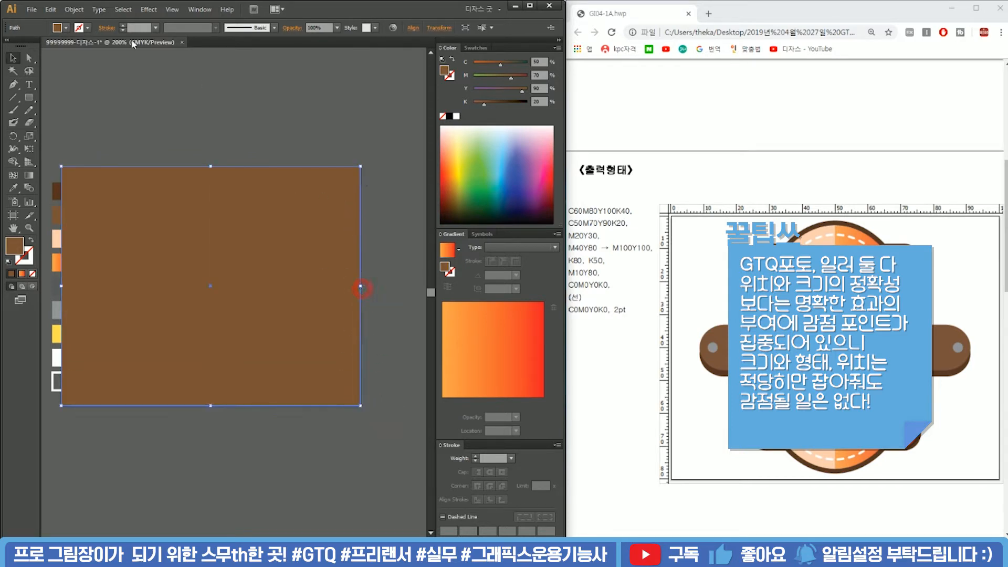
{"action": "key", "text": "ctrl+r"}
{"action": "left_click_drag", "start_coordinate": [229, 52], "coordinate": [210, 285]}
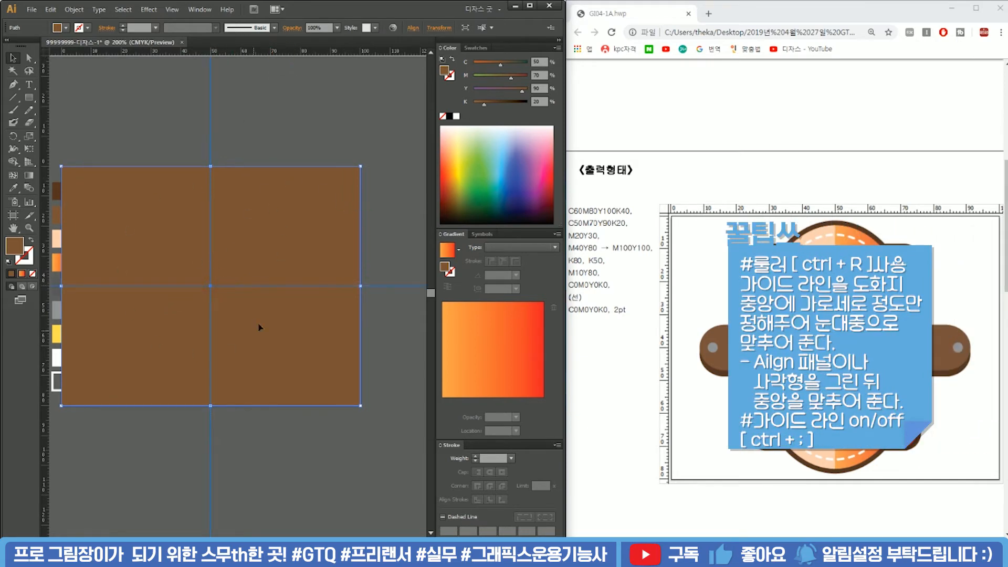
Delete the artboard-sized rectangle used to position the guides.
{"action": "left_click", "coordinate": [402, 172]}
{"action": "left_click", "coordinate": [313, 181]}
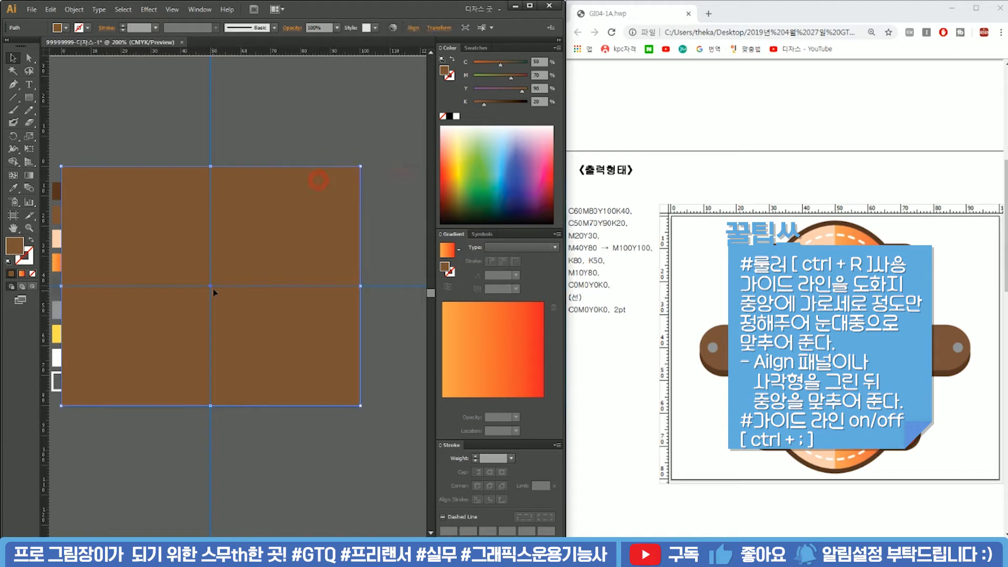
{"action": "left_click", "coordinate": [378, 179]}
{"action": "left_click", "coordinate": [333, 216]}
{"action": "key", "text": "Delete"}
Move both rounded bars slightly left and down to centre them on the guides.
{"action": "left_click", "coordinate": [272, 198]}
{"action": "left_click_drag", "start_coordinate": [228, 243], "coordinate": [265, 238]}
{"action": "left_click_drag", "start_coordinate": [267, 239], "coordinate": [293, 314]}
{"action": "left_click_drag", "start_coordinate": [330, 263], "coordinate": [322, 270]}
{"action": "left_click", "coordinate": [338, 223]}
{"action": "left_click_drag", "start_coordinate": [273, 353], "coordinate": [336, 257]}
{"action": "key", "text": "a"}
{"action": "left_click_drag", "start_coordinate": [394, 327], "coordinate": [321, 231]}
{"action": "left_click_drag", "start_coordinate": [373, 286], "coordinate": [389, 290]}
{"action": "key", "text": "ctrl+z"}
{"action": "left_click", "coordinate": [322, 327]}
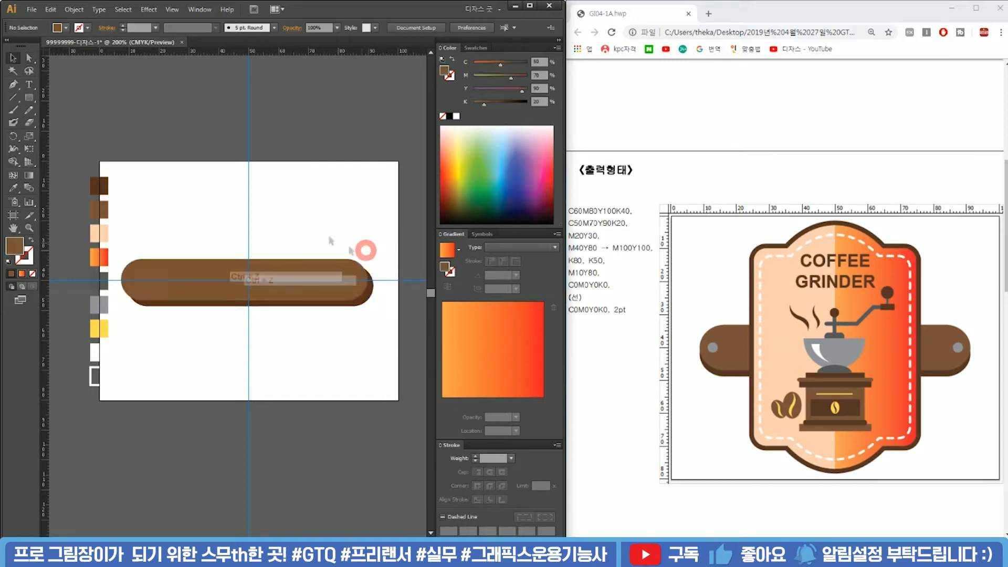
Draw a tall brown rounded rectangle centred on the guide intersection, over the bars.
{"action": "left_click", "coordinate": [32, 100]}
{"action": "left_click_drag", "start_coordinate": [33, 102], "coordinate": [115, 111]}
{"action": "mouse_move", "coordinate": [248, 280]}
{"action": "left_mouse_down"}
{"action": "mouse_move", "coordinate": [293, 205]}
{"action": "mouse_move", "coordinate": [312, 195]}
{"action": "mouse_move", "coordinate": [313, 181]}
{"action": "mouse_move", "coordinate": [313, 199]}
{"action": "mouse_move", "coordinate": [323, 191]}
{"action": "left_mouse_up"}
Add an ellipse centred on the vertical guide across the rounded rectangle's top edge, with a matching one at its bottom edge.
{"action": "left_click_drag", "start_coordinate": [28, 97], "coordinate": [113, 124]}
{"action": "mouse_move", "coordinate": [248, 202]}
{"action": "left_mouse_down"}
{"action": "mouse_move", "coordinate": [292, 180]}
{"action": "mouse_move", "coordinate": [283, 177]}
{"action": "mouse_move", "coordinate": [237, 332]}
{"action": "mouse_move", "coordinate": [243, 352]}
{"action": "mouse_move", "coordinate": [261, 189]}
{"action": "left_mouse_up"}
{"action": "key", "text": "v"}
{"action": "left_click", "coordinate": [322, 155]}
Select the tall rounded rectangle with both ellipses and unite them into one shape with Pathfinder.
{"action": "left_click", "coordinate": [259, 205]}
{"action": "left_click", "coordinate": [297, 213], "text": "shift"}
{"action": "left_click", "coordinate": [247, 371], "text": "shift"}
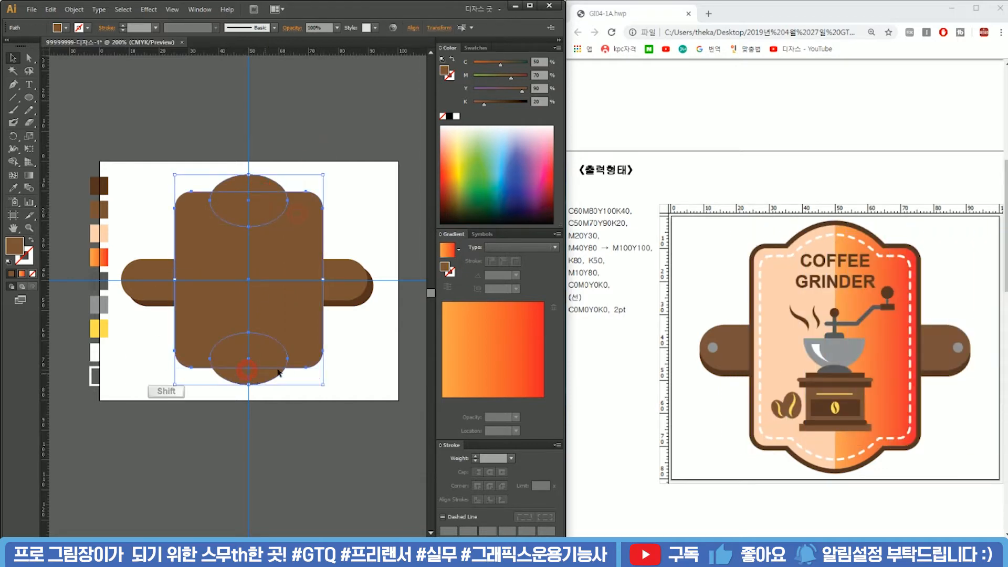
{"action": "key", "text": "ctrl"}
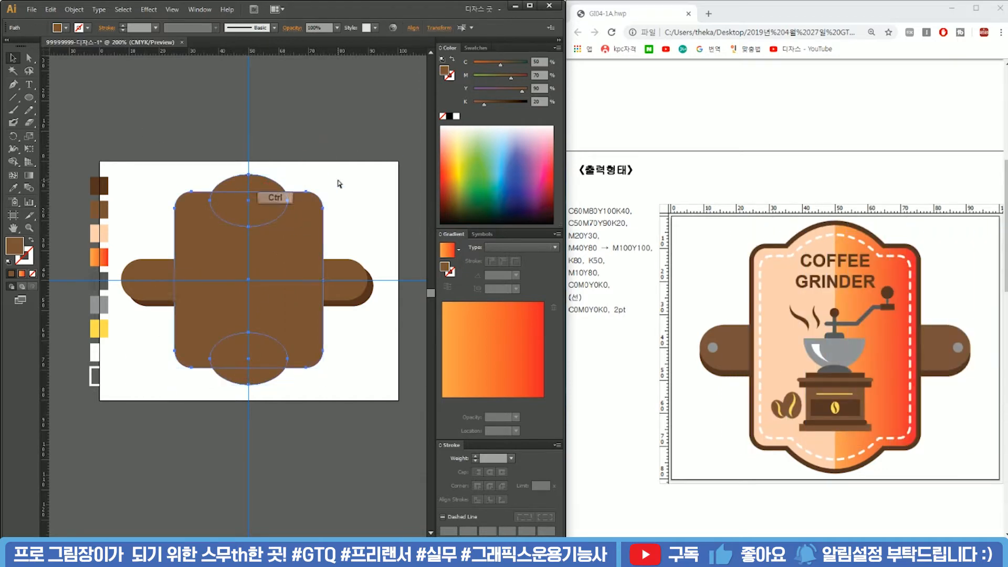
{"action": "key", "text": "ctrl+shift+F9"}
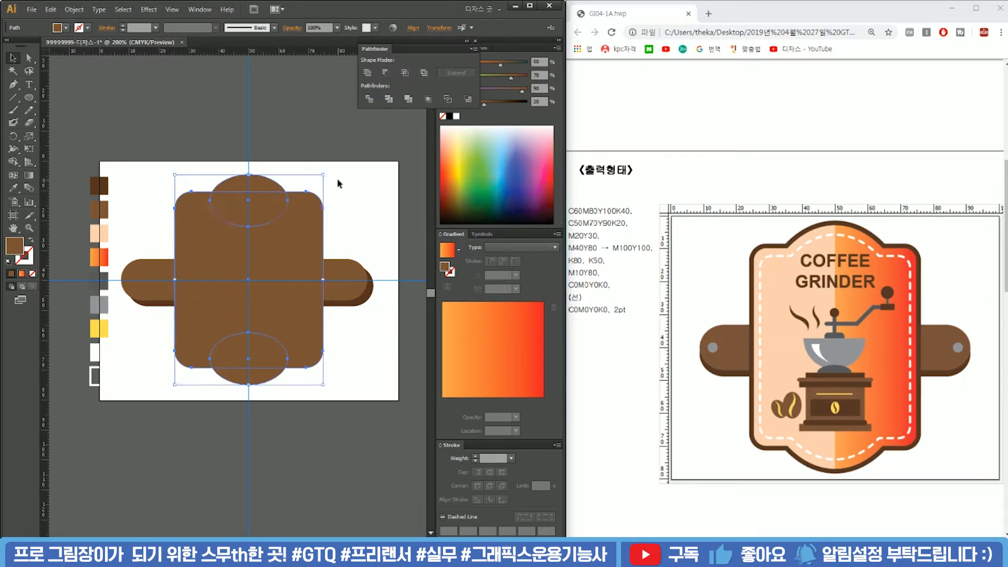
{"action": "left_click", "coordinate": [367, 73]}
Enlarge the united badge shape slightly around its centre.
{"action": "left_click", "coordinate": [314, 146]}
{"action": "left_click", "coordinate": [283, 212]}
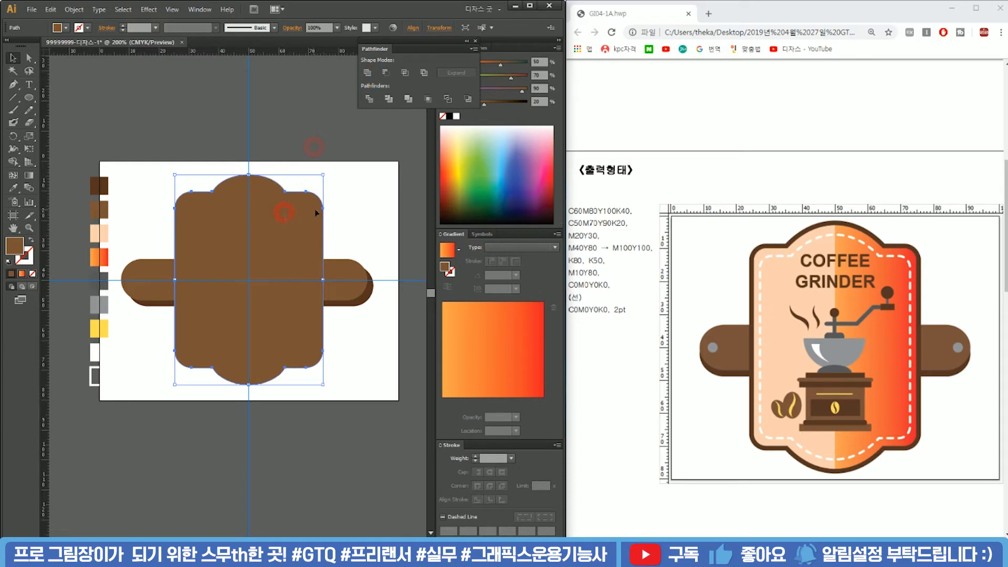
{"action": "left_click_drag", "start_coordinate": [323, 180], "coordinate": [326, 174]}
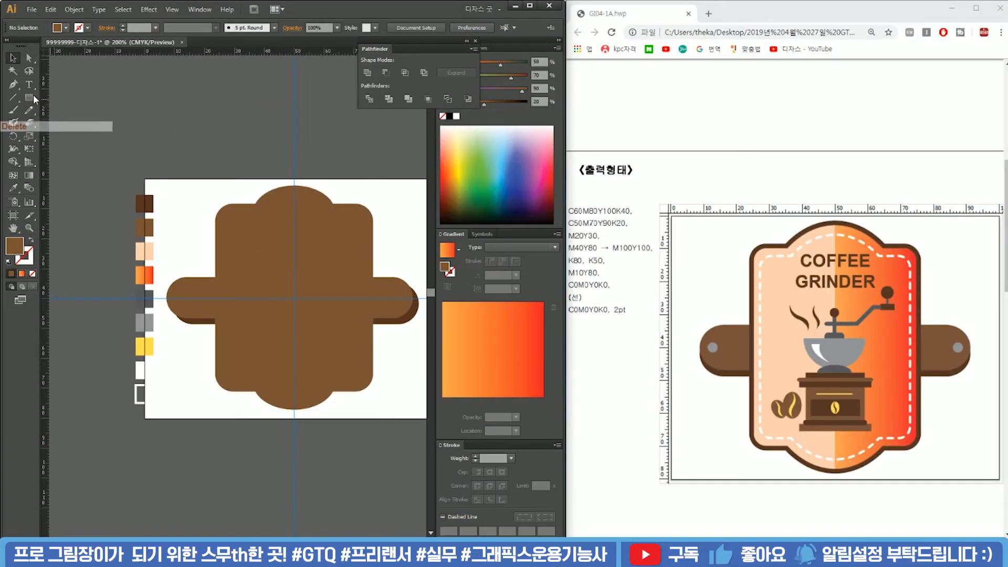
Draw a brown circle above the artboard and place a smaller concentric copy on it.
{"action": "left_click", "coordinate": [32, 97]}
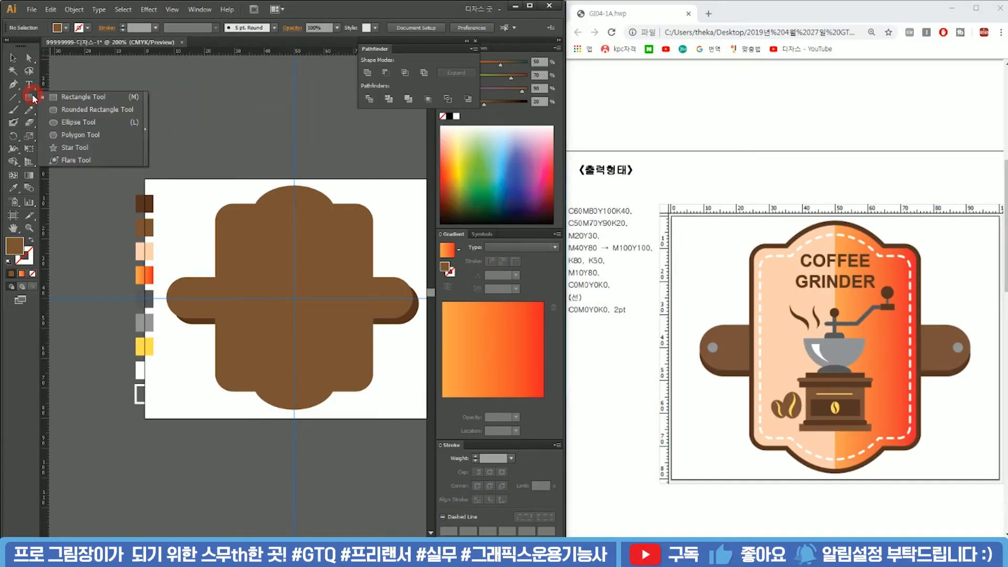
{"action": "left_click", "coordinate": [85, 122]}
{"action": "mouse_move", "coordinate": [196, 129]}
{"action": "left_mouse_down"}
{"action": "mouse_move", "coordinate": [257, 92]}
{"action": "mouse_move", "coordinate": [247, 119]}
{"action": "mouse_move", "coordinate": [315, 117]}
{"action": "mouse_move", "coordinate": [231, 113]}
{"action": "left_mouse_up"}
{"action": "key", "text": "v"}
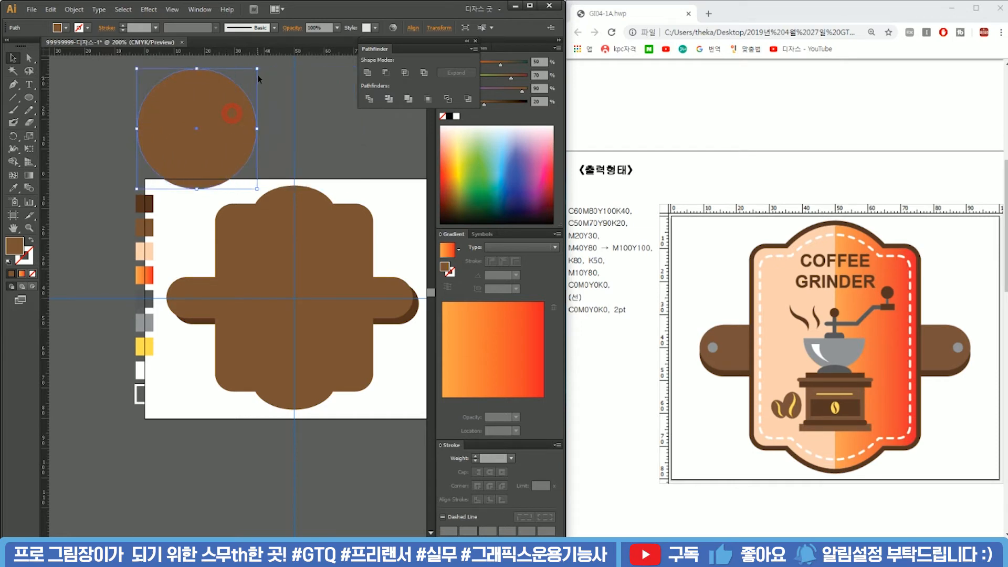
{"action": "left_click", "coordinate": [245, 87]}
{"action": "left_click", "coordinate": [280, 96]}
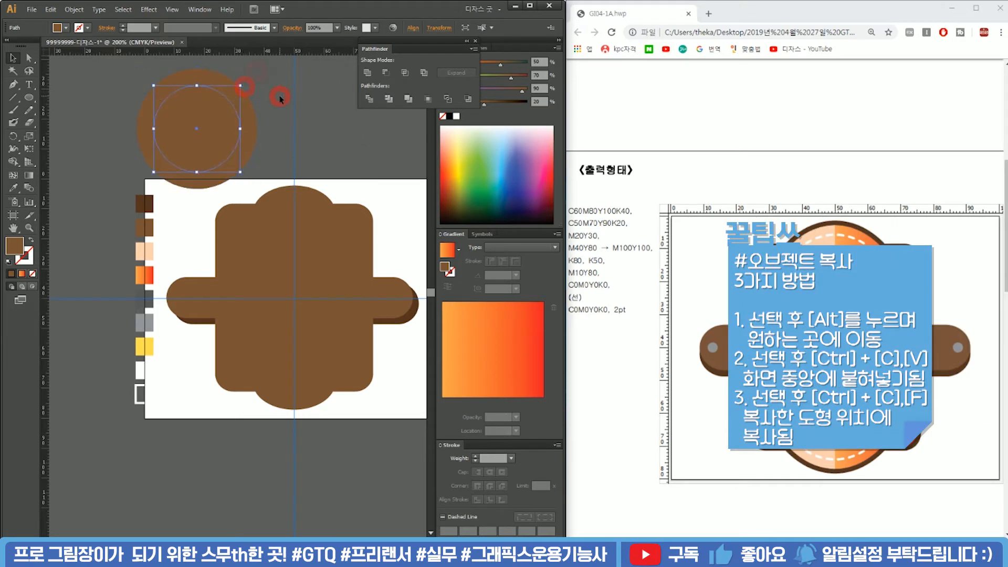
Draw an irregular closed brush outline above the artboard and place a smaller scaled copy inside it.
{"action": "left_click", "coordinate": [297, 213]}
{"action": "left_click_drag", "start_coordinate": [261, 163], "coordinate": [183, 177]}
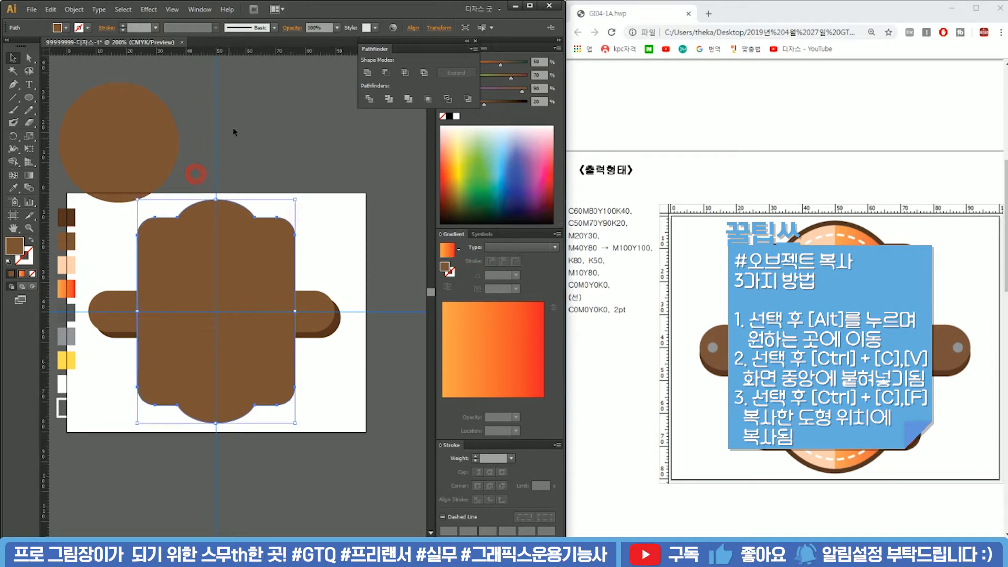
{"action": "left_click", "coordinate": [258, 74]}
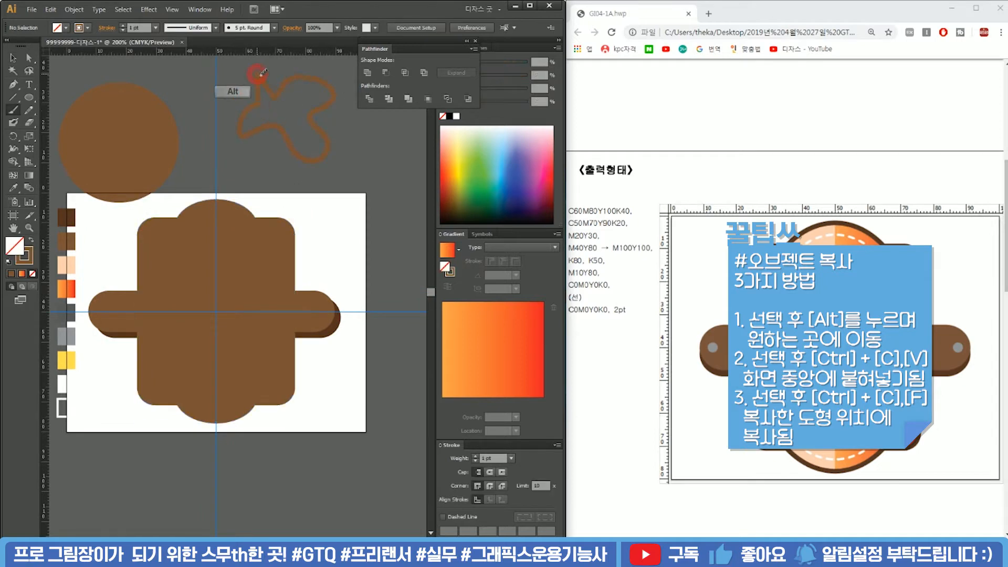
{"action": "left_click", "coordinate": [292, 81]}
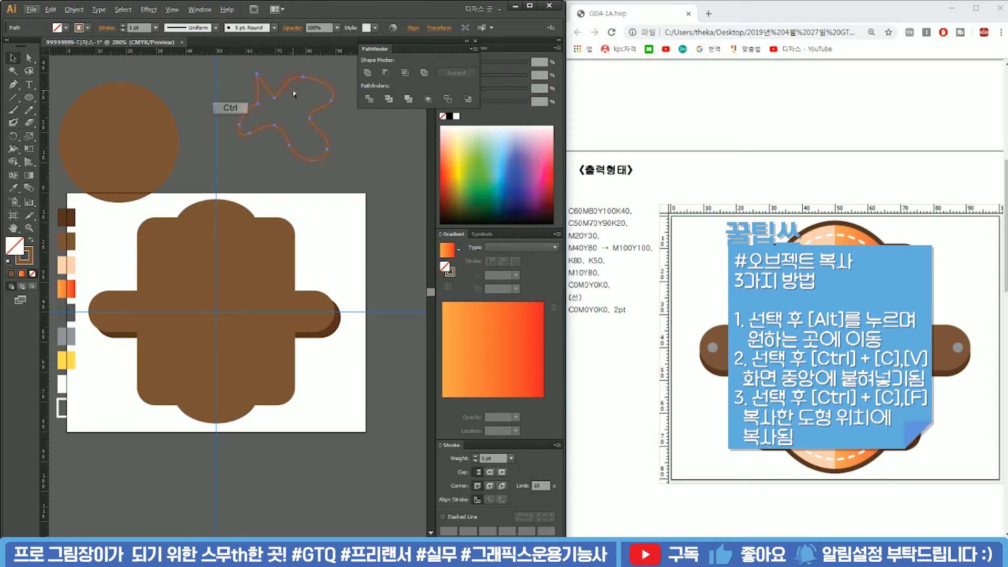
{"action": "left_click_drag", "start_coordinate": [334, 74], "coordinate": [321, 88]}
{"action": "left_click", "coordinate": [312, 71]}
{"action": "left_click", "coordinate": [287, 121]}
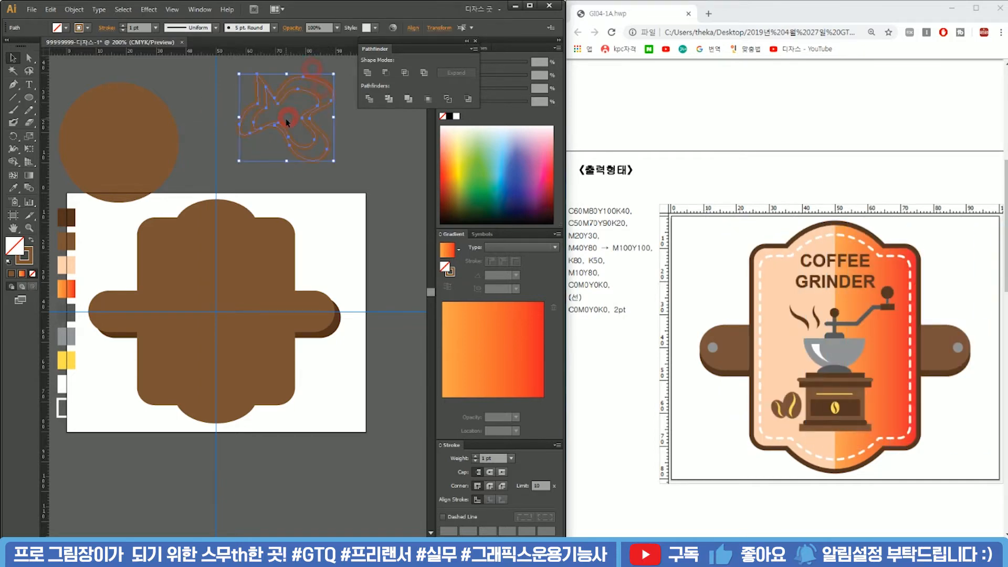
Delete the irregular brush outlines and the two brown practice circles above the artboard.
{"action": "left_click_drag", "start_coordinate": [189, 128], "coordinate": [228, 106]}
{"action": "key", "text": "Delete"}
{"action": "left_click", "coordinate": [142, 103]}
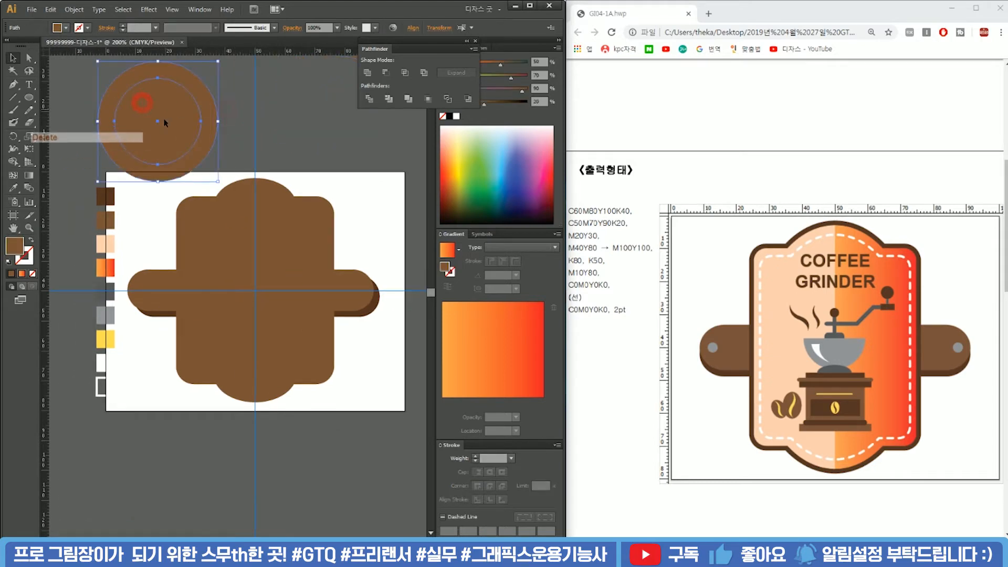
{"action": "key", "text": "Delete"}
Create an inset copy of the united badge shape using Offset Path with an offset of -2 mm.
{"action": "left_click", "coordinate": [287, 193]}
{"action": "left_click", "coordinate": [279, 177]}
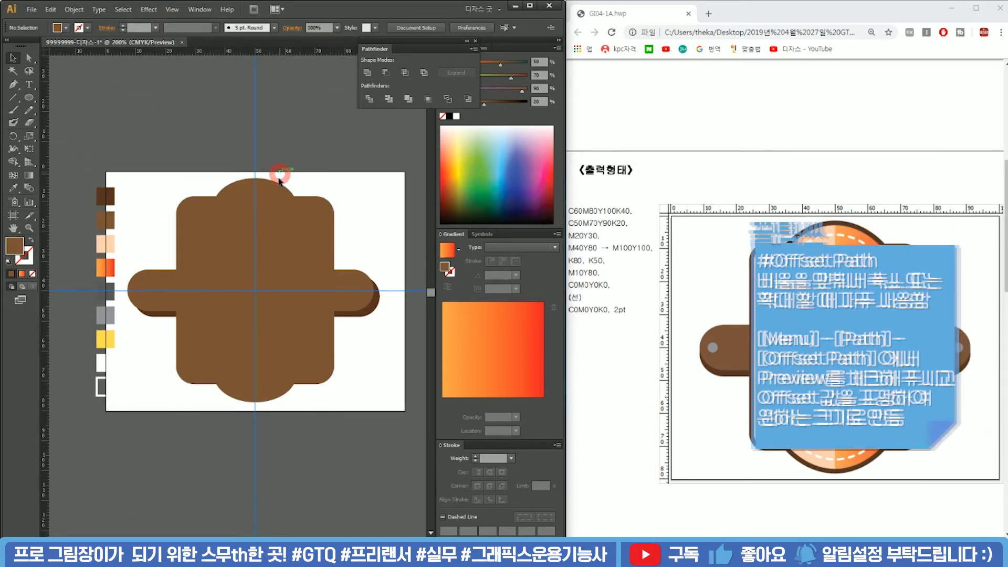
{"action": "left_click", "coordinate": [262, 216]}
{"action": "left_click", "coordinate": [74, 10]}
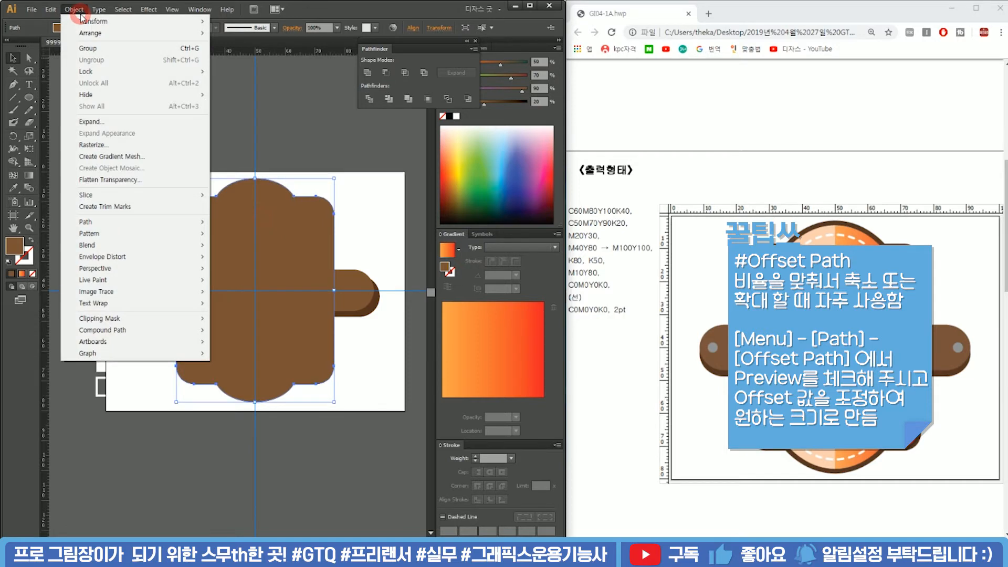
{"action": "mouse_move", "coordinate": [120, 221]}
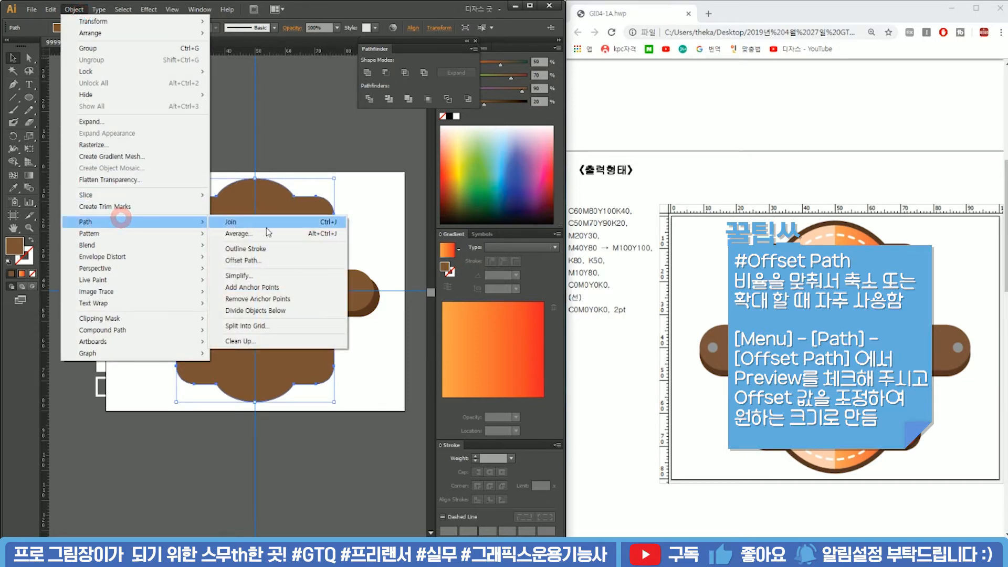
{"action": "left_click", "coordinate": [276, 262]}
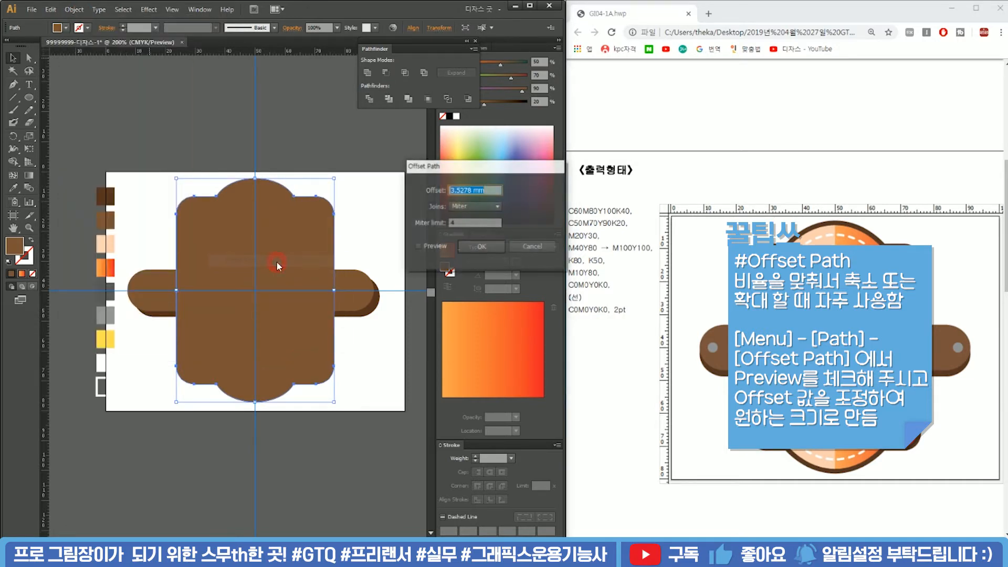
{"action": "left_click_drag", "start_coordinate": [450, 164], "coordinate": [420, 141]}
{"action": "left_click", "coordinate": [384, 223]}
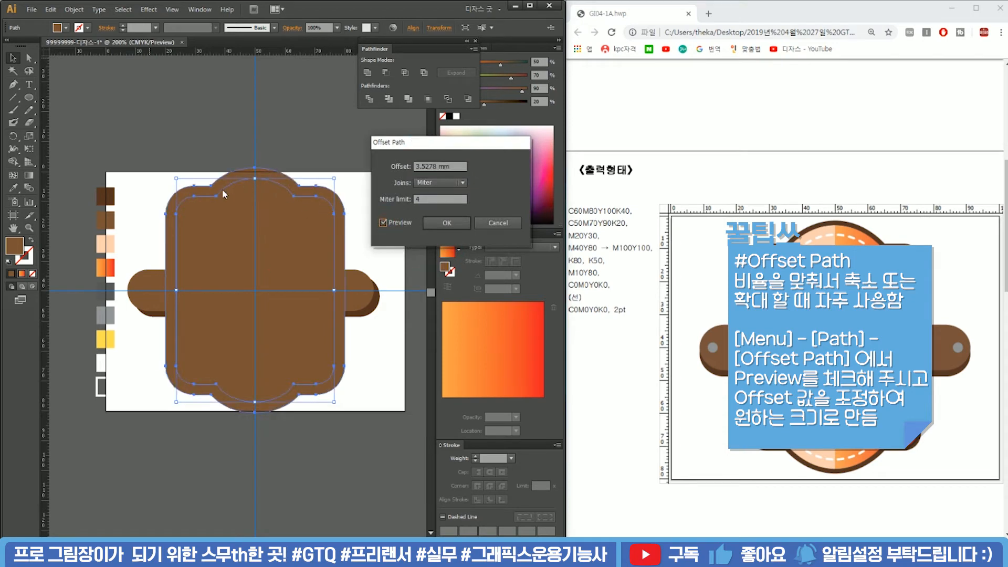
{"action": "double_click", "coordinate": [445, 166]}
{"action": "type", "text": "-3"}
{"action": "scroll", "coordinate": [440, 167], "scroll_direction": "up", "scroll_amount": 1}
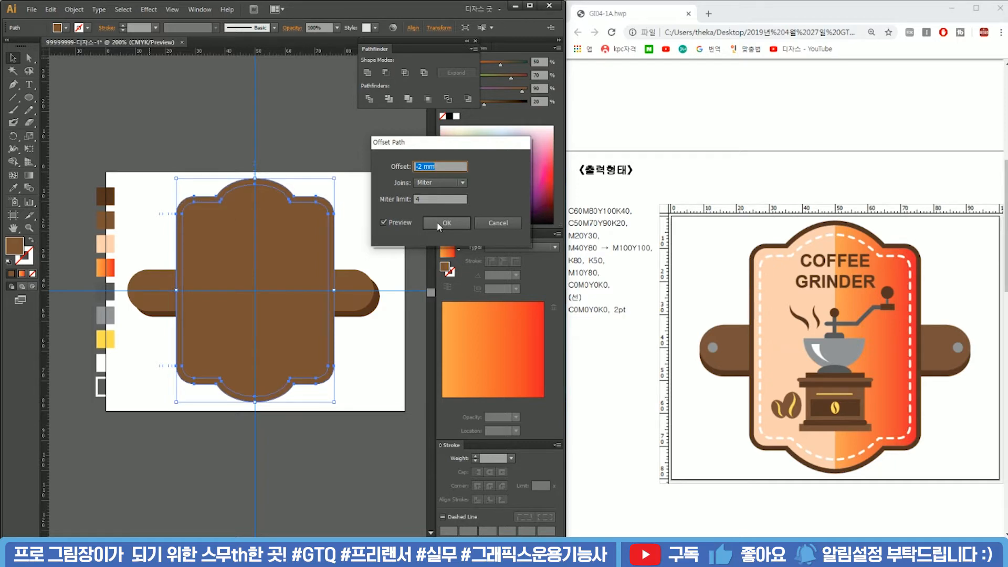
{"action": "left_click", "coordinate": [445, 222]}
Fill the outer badge shape with the dark brown swatch colour.
{"action": "left_click", "coordinate": [270, 182]}
{"action": "left_click_drag", "start_coordinate": [253, 177], "coordinate": [305, 170]}
{"action": "key", "text": "i"}
{"action": "left_click", "coordinate": [166, 187]}
{"action": "key", "text": "v"}
{"action": "left_click", "coordinate": [251, 143]}
Create another inset copy from the inner badge shape using Offset Path with an offset of -3 mm.
{"action": "left_click", "coordinate": [312, 218]}
{"action": "left_click_drag", "start_coordinate": [357, 225], "coordinate": [312, 224]}
{"action": "left_click", "coordinate": [73, 9]}
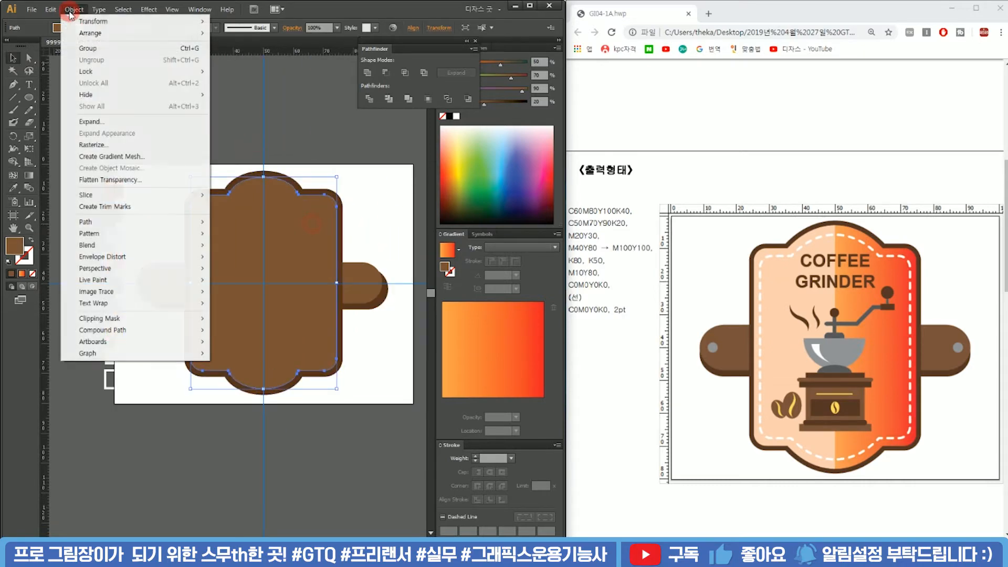
{"action": "mouse_move", "coordinate": [126, 220]}
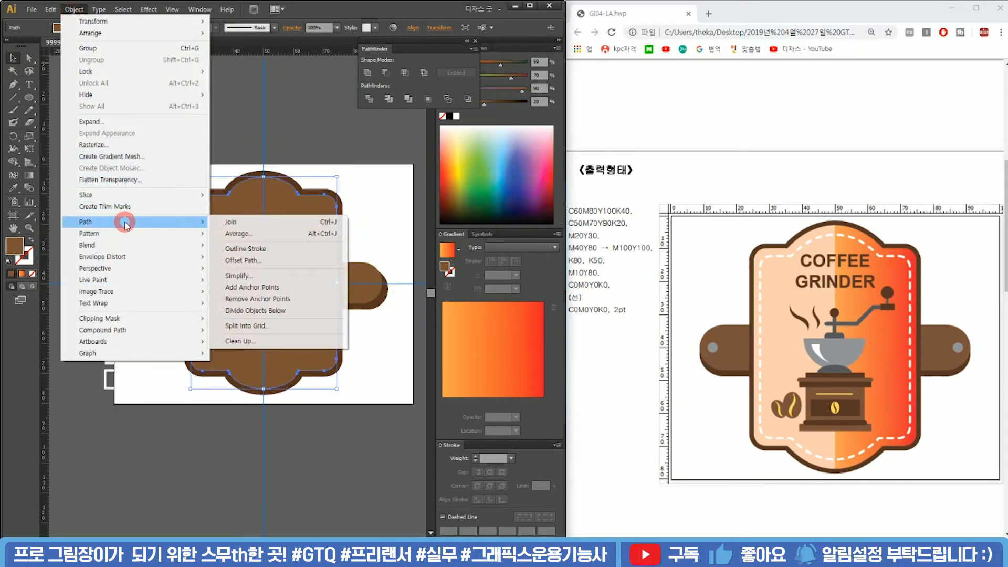
{"action": "left_click", "coordinate": [316, 257]}
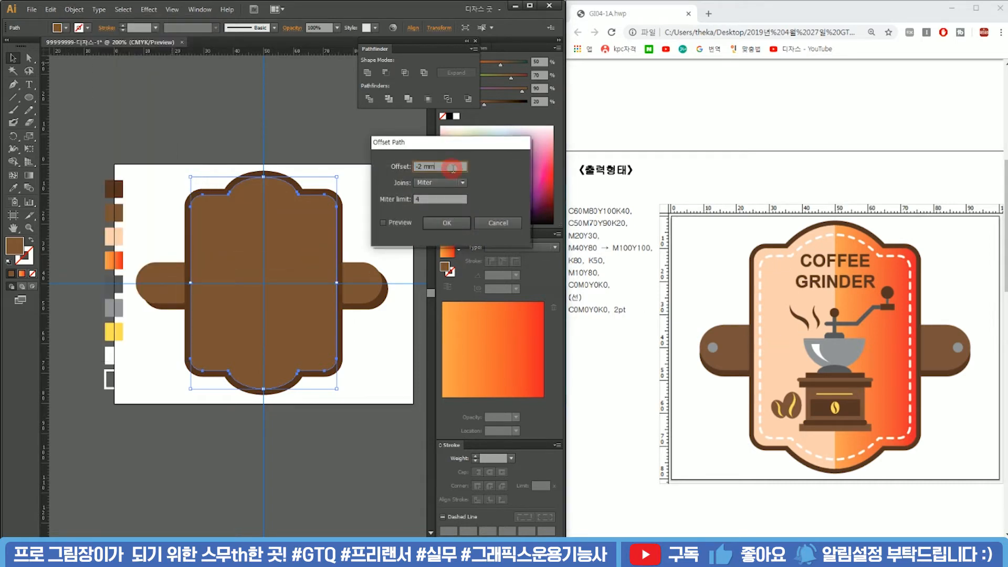
{"action": "key", "text": "Up"}
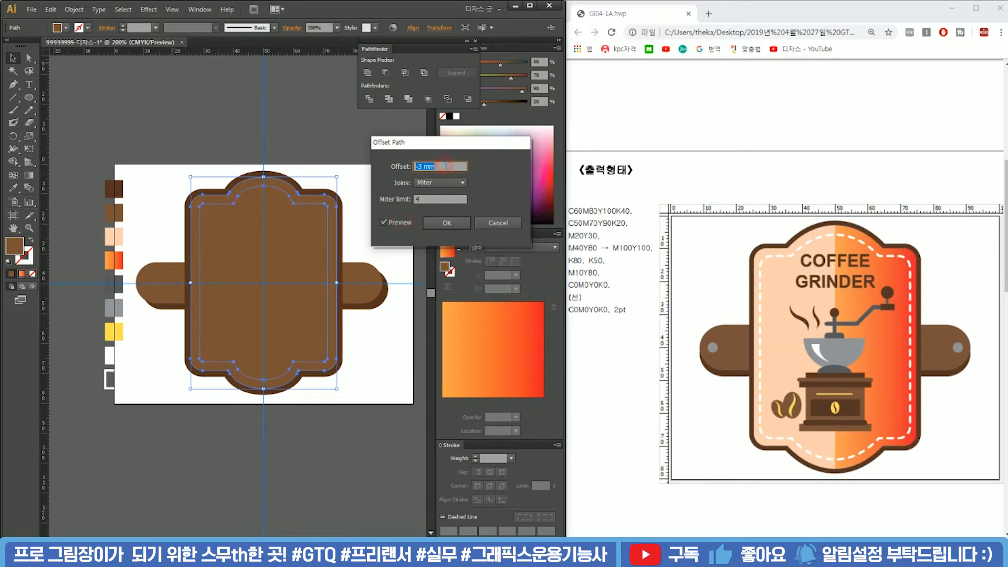
{"action": "left_click", "coordinate": [457, 223]}
{"action": "left_click", "coordinate": [310, 131]}
Give the innermost badge outline no fill and a white 2 pt dashed stroke with round caps and round corners.
{"action": "left_click", "coordinate": [273, 196]}
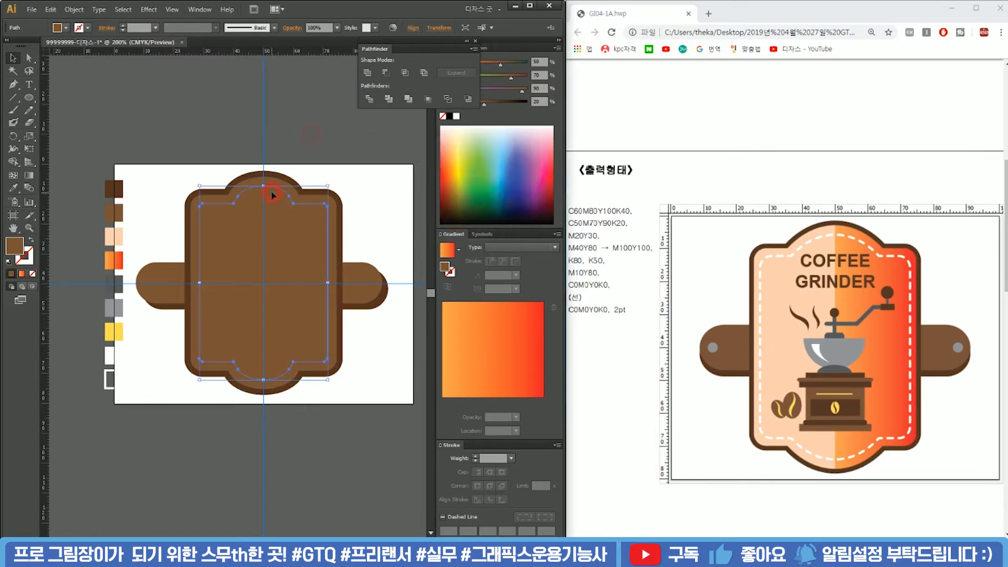
{"action": "key", "text": "i"}
{"action": "left_click", "coordinate": [111, 366]}
{"action": "key", "text": "shift+x"}
{"action": "key", "text": "v"}
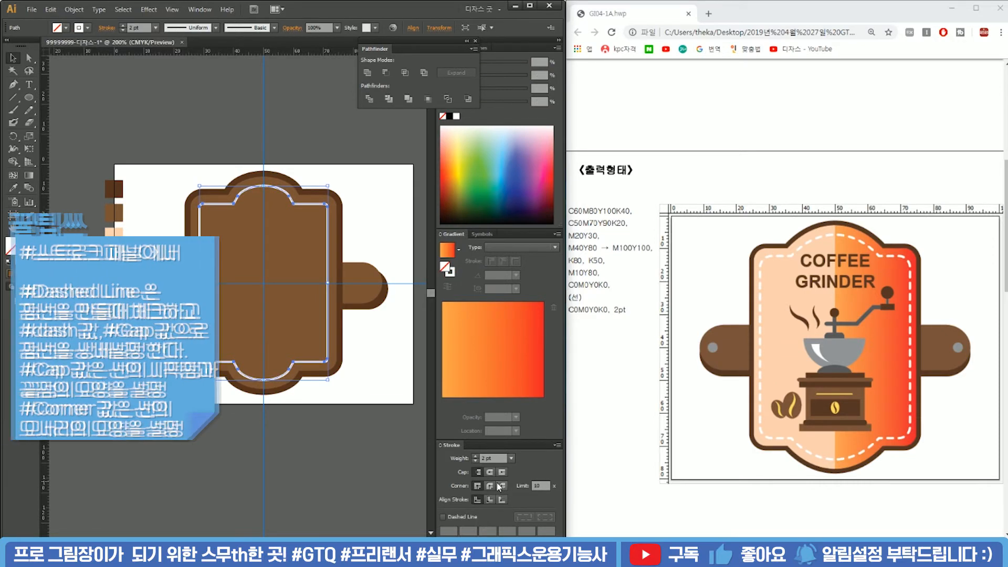
{"action": "left_click", "coordinate": [455, 517]}
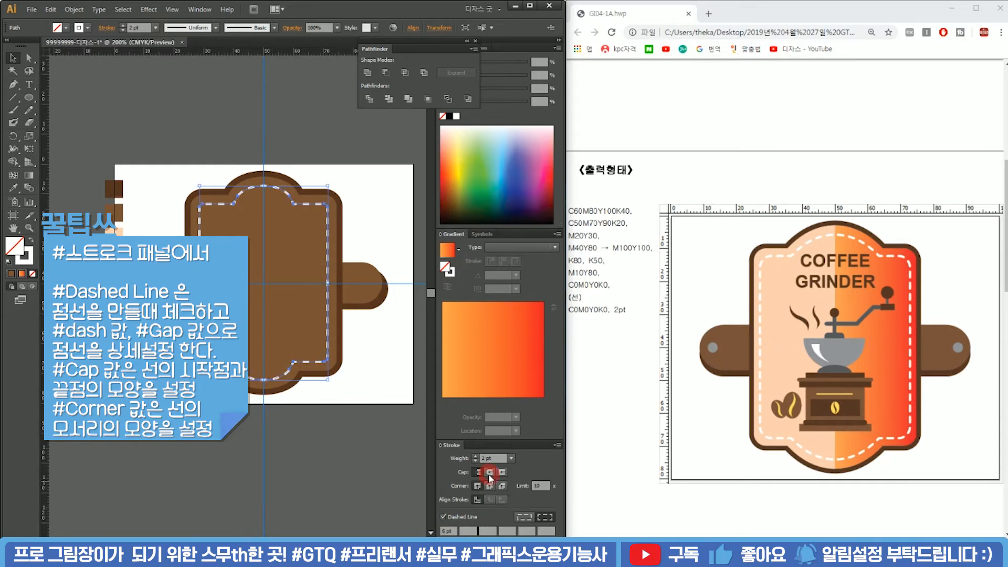
{"action": "left_click", "coordinate": [267, 200]}
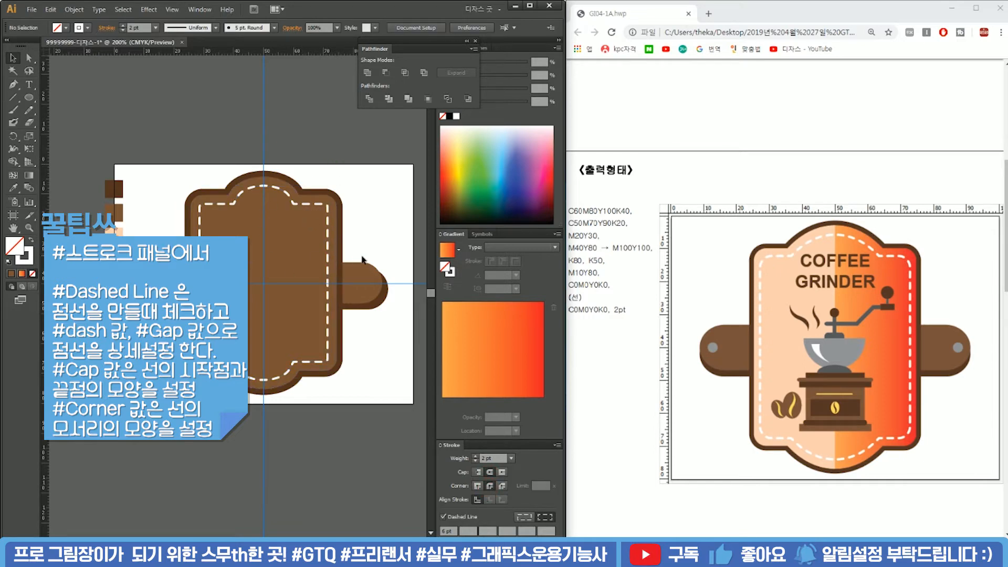
Draw a small circle near the left end of the strap, fill it with the light grey swatch and adjust its position.
{"action": "left_click", "coordinate": [29, 97]}
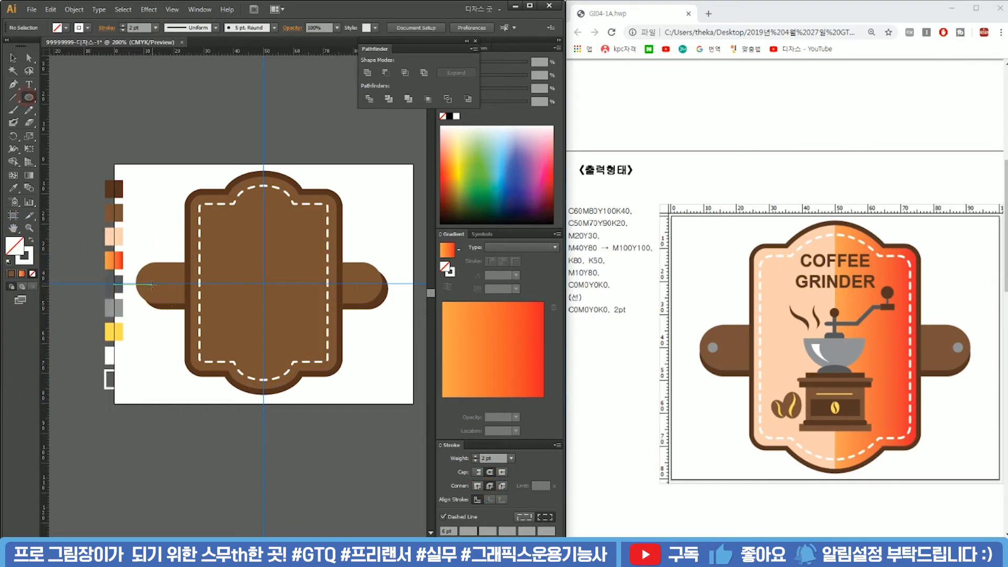
{"action": "left_click_drag", "start_coordinate": [152, 284], "coordinate": [159, 290]}
{"action": "key", "text": "i"}
{"action": "left_click", "coordinate": [118, 310]}
{"action": "key", "text": "v"}
{"action": "left_click", "coordinate": [176, 170]}
{"action": "scroll", "coordinate": [155, 284], "scroll_direction": "up", "scroll_amount": 2}
{"action": "left_click_drag", "start_coordinate": [175, 293], "coordinate": [170, 288]}
{"action": "scroll", "coordinate": [167, 287], "scroll_direction": "down", "scroll_amount": 1}
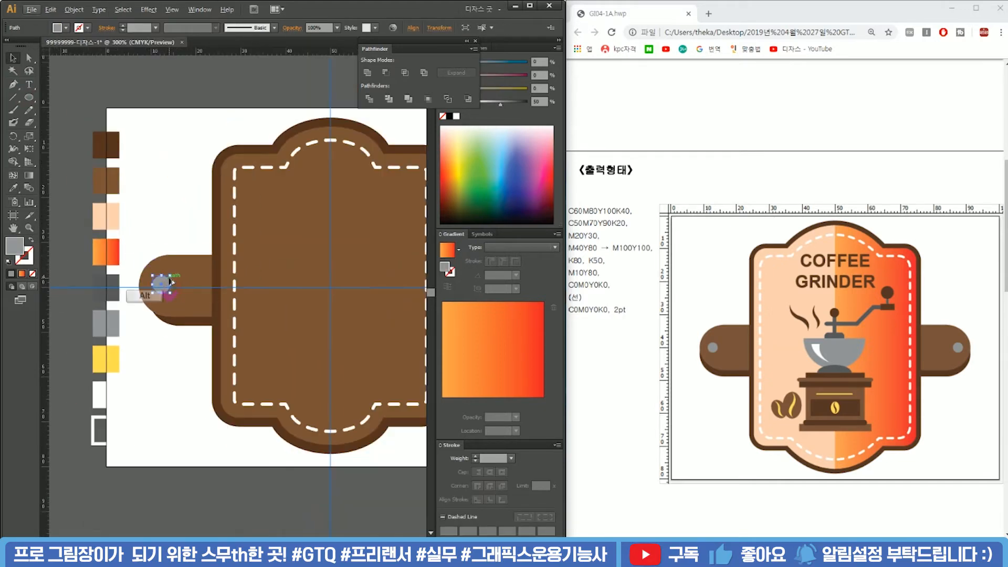
{"action": "scroll", "coordinate": [166, 284], "scroll_direction": "up", "scroll_amount": 3}
{"action": "scroll", "coordinate": [192, 273], "scroll_direction": "down", "scroll_amount": 3}
Duplicate the grey circle to the right end of the strap and adjust the pair's placement.
{"action": "left_click_drag", "start_coordinate": [185, 275], "coordinate": [101, 290]}
{"action": "left_click_drag", "start_coordinate": [94, 292], "coordinate": [400, 294]}
{"action": "left_click", "coordinate": [78, 292], "text": "shift"}
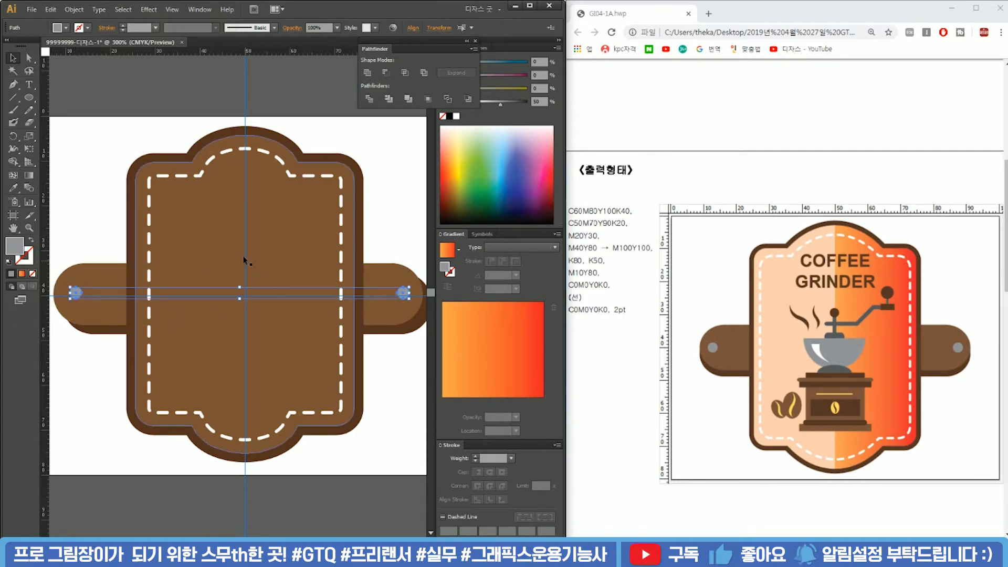
{"action": "left_click_drag", "start_coordinate": [405, 293], "coordinate": [405, 293]}
{"action": "left_click", "coordinate": [404, 210]}
{"action": "scroll", "coordinate": [386, 218], "scroll_direction": "down", "scroll_amount": 1}
{"action": "left_click_drag", "start_coordinate": [332, 303], "coordinate": [292, 305]}
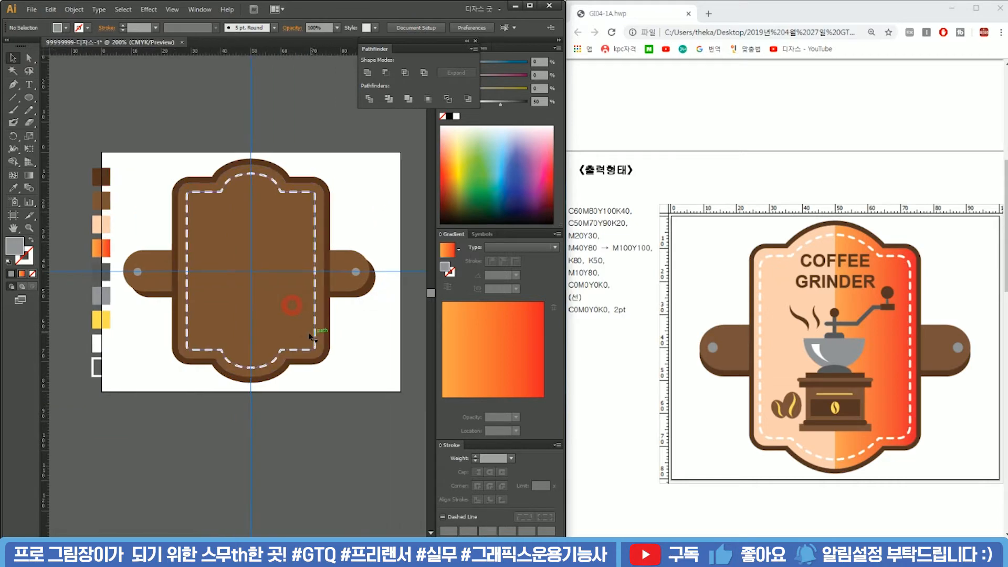
Draw a straight vertical path with the Pen tool along the centre guide, extending past both ends of the badge.
{"action": "left_click", "coordinate": [269, 171]}
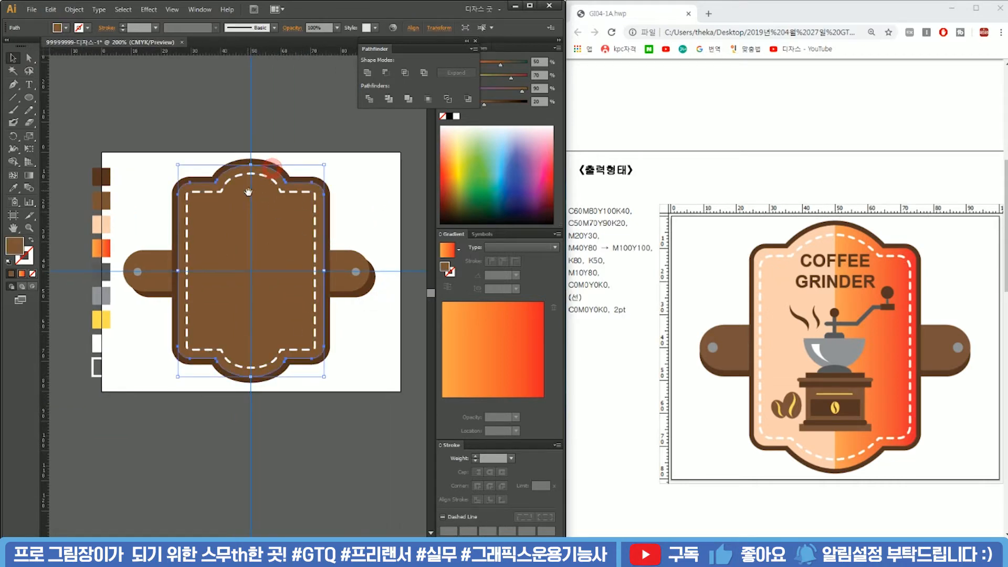
{"action": "left_click_drag", "start_coordinate": [254, 199], "coordinate": [300, 177]}
{"action": "key", "text": "p"}
{"action": "left_click", "coordinate": [296, 121]}
{"action": "left_click_drag", "start_coordinate": [293, 419], "coordinate": [352, 432]}
{"action": "key", "text": "v"}
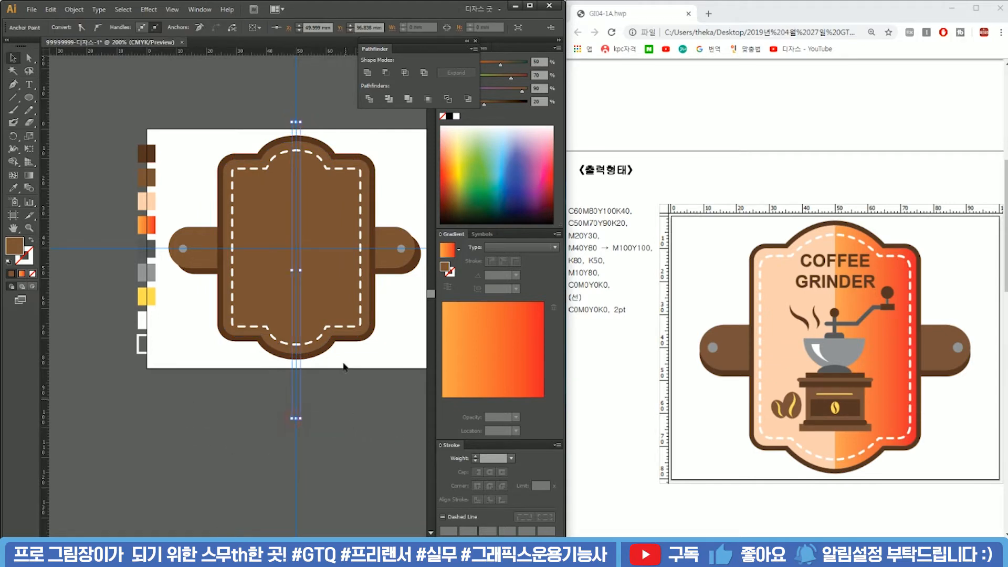
Divide the inner badge panel along the vertical path with Pathfinder and ungroup the resulting halves.
{"action": "left_click", "coordinate": [327, 212], "text": "shift"}
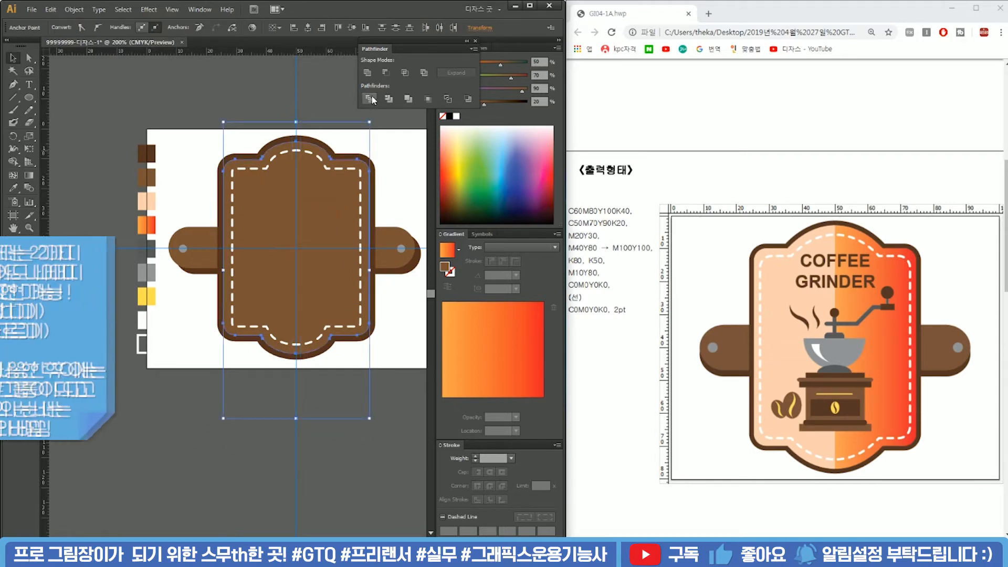
{"action": "left_click", "coordinate": [370, 99]}
{"action": "right_click", "coordinate": [326, 169]}
{"action": "left_click", "coordinate": [357, 227]}
{"action": "left_click", "coordinate": [396, 156]}
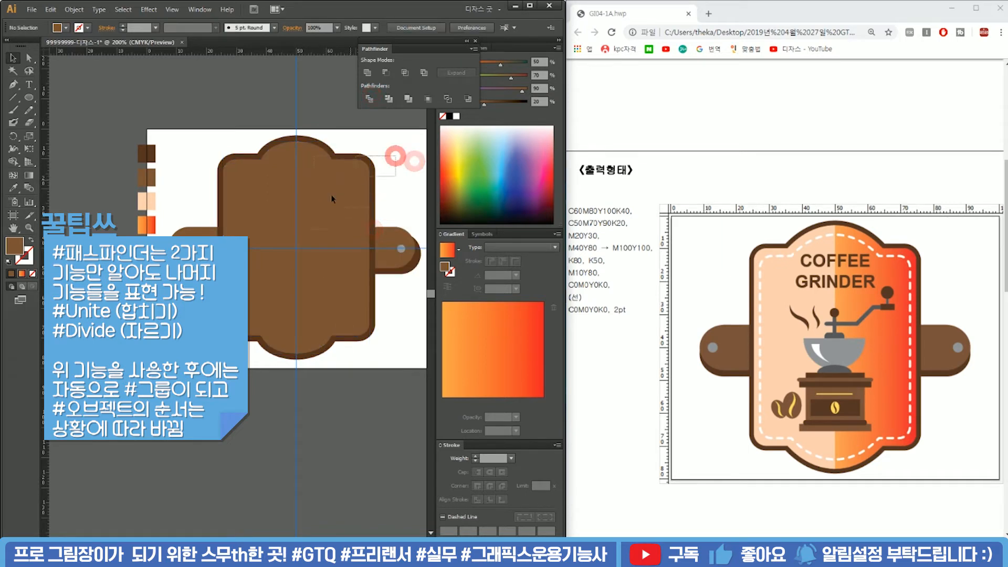
Select the outer badge shape and both inner halves without the dashed outline, and send them to the back.
{"action": "left_click", "coordinate": [314, 206]}
{"action": "left_click", "coordinate": [252, 191], "text": "shift"}
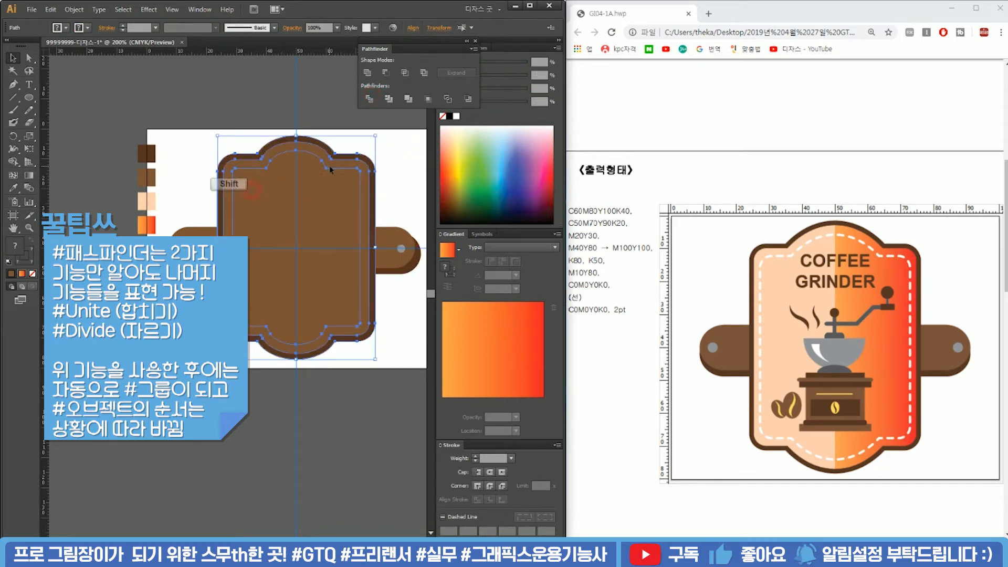
{"action": "left_click", "coordinate": [353, 164]}
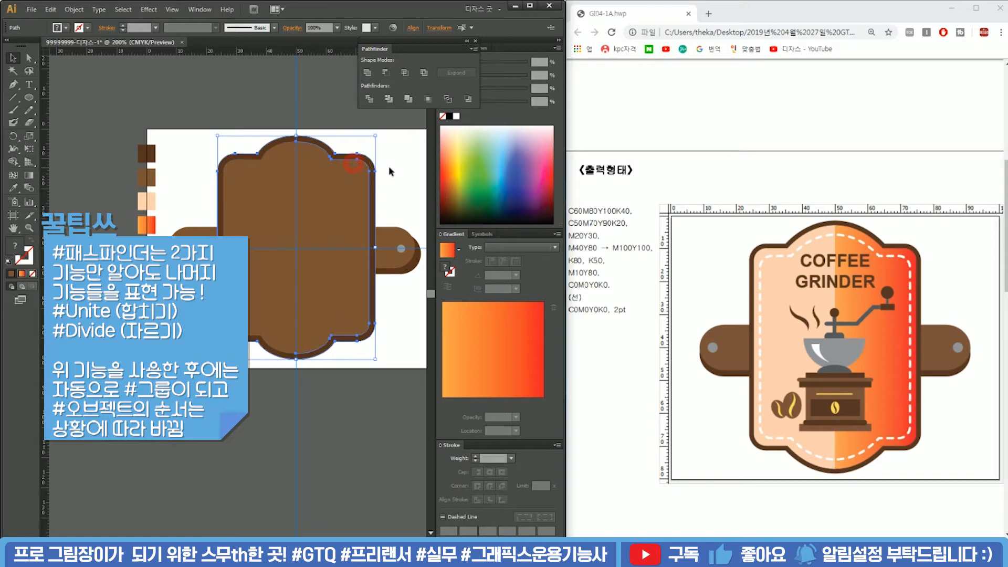
{"action": "left_click", "coordinate": [285, 149], "text": "shift"}
{"action": "key", "text": "ctrl+shift+["}
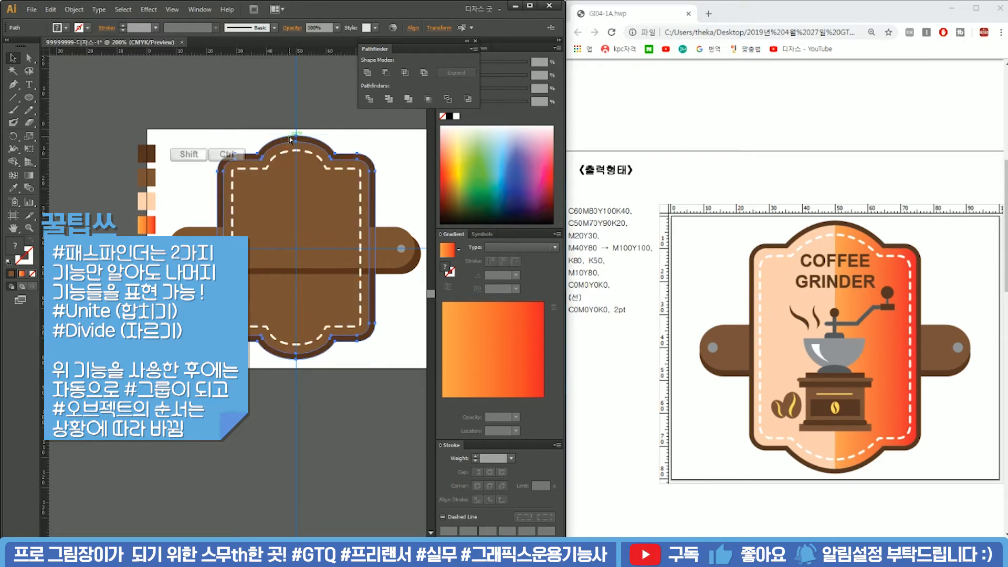
Group the strap pieces with both grey circles and send the group to the back behind the badge.
{"action": "left_click_drag", "start_coordinate": [413, 193], "coordinate": [388, 326]}
{"action": "left_click", "coordinate": [186, 247], "text": "shift"}
{"action": "key", "text": "ctrl+g"}
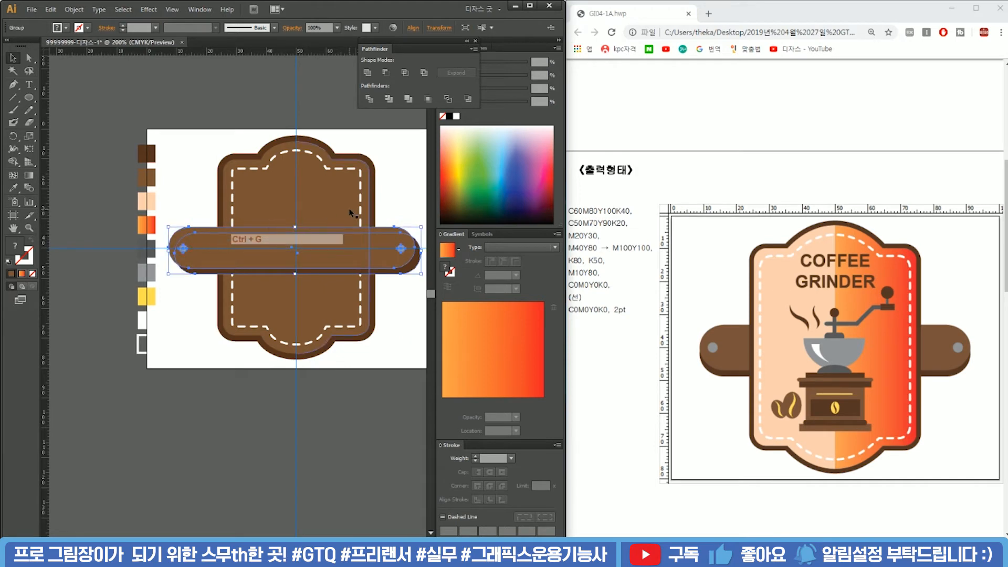
{"action": "right_click", "coordinate": [397, 242]}
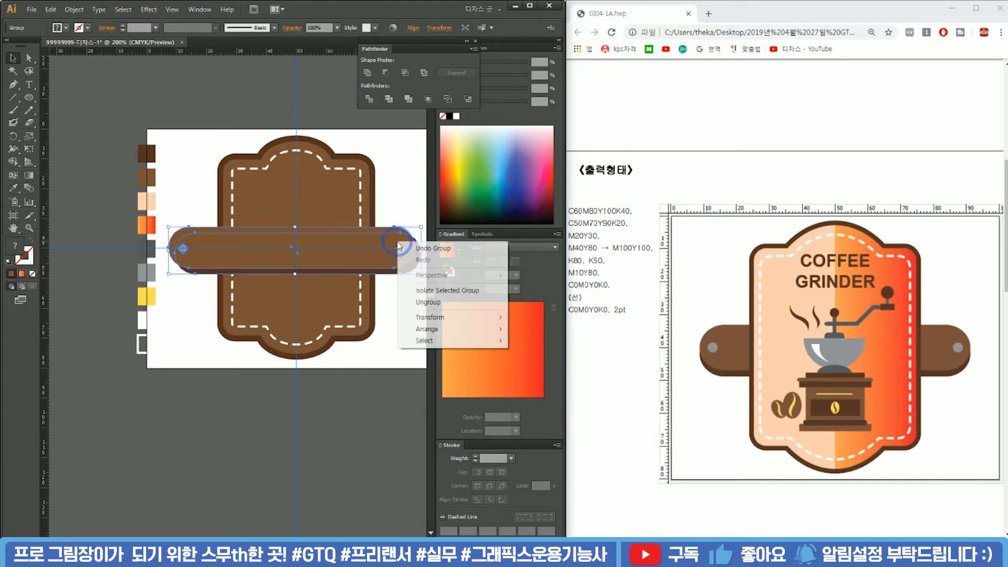
{"action": "left_click", "coordinate": [400, 180]}
{"action": "right_click", "coordinate": [394, 242]}
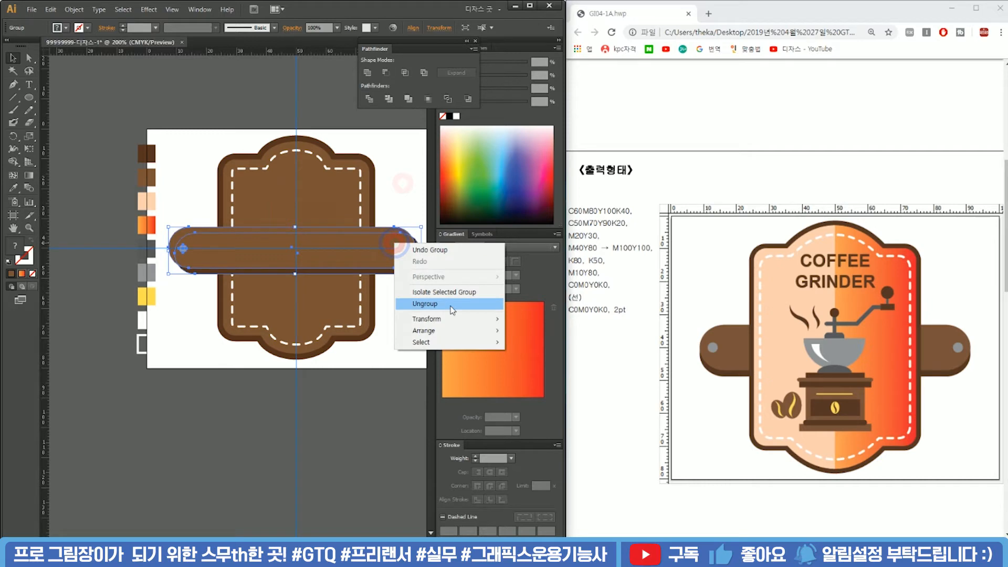
{"action": "left_click", "coordinate": [454, 331]}
{"action": "left_click", "coordinate": [560, 366]}
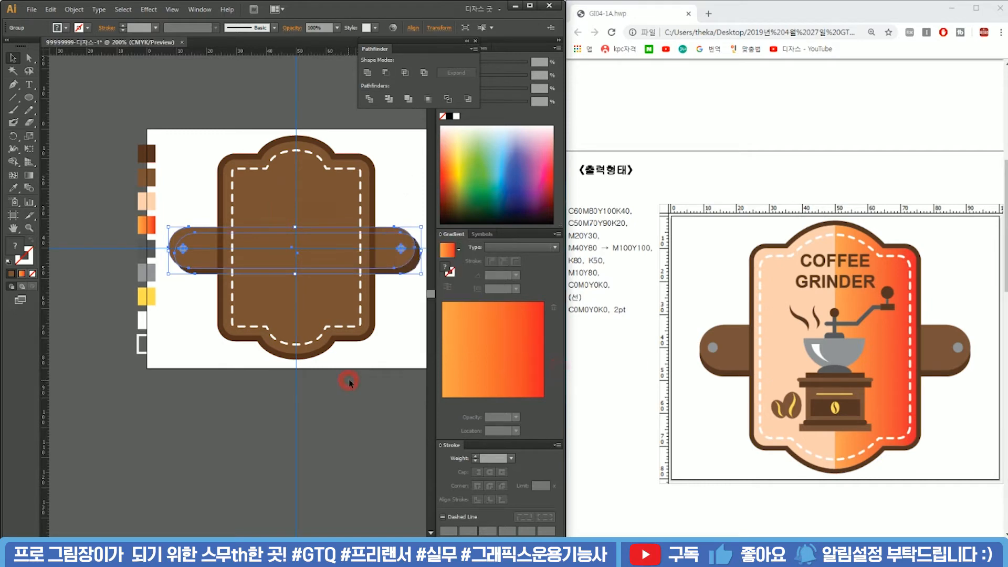
{"action": "left_click", "coordinate": [349, 381]}
Check that the left and right halves of the inner badge panel can be selected separately.
{"action": "left_click", "coordinate": [280, 208]}
{"action": "left_click", "coordinate": [340, 209]}
{"action": "left_click", "coordinate": [270, 207]}
{"action": "left_click", "coordinate": [321, 207]}
{"action": "left_click", "coordinate": [270, 207]}
{"action": "left_click", "coordinate": [333, 208]}
{"action": "left_click", "coordinate": [285, 207]}
{"action": "left_click", "coordinate": [335, 208]}
Fill the left half of the inner badge panel with the M20Y30 peach and the right half with the orange-to-red gradient.
{"action": "left_click", "coordinate": [263, 209]}
{"action": "key", "text": "i"}
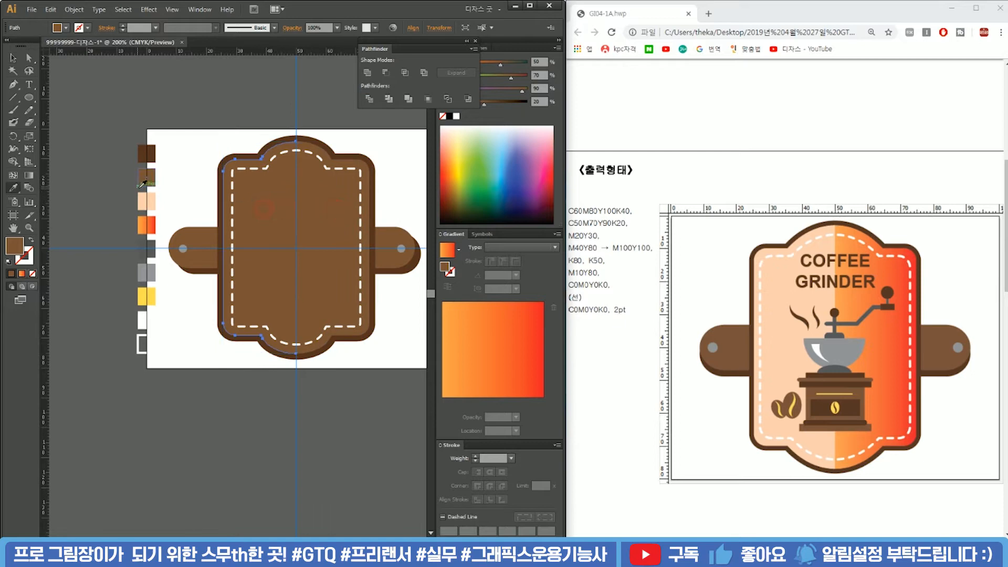
{"action": "left_click", "coordinate": [146, 201]}
{"action": "left_click", "coordinate": [347, 210], "text": "ctrl"}
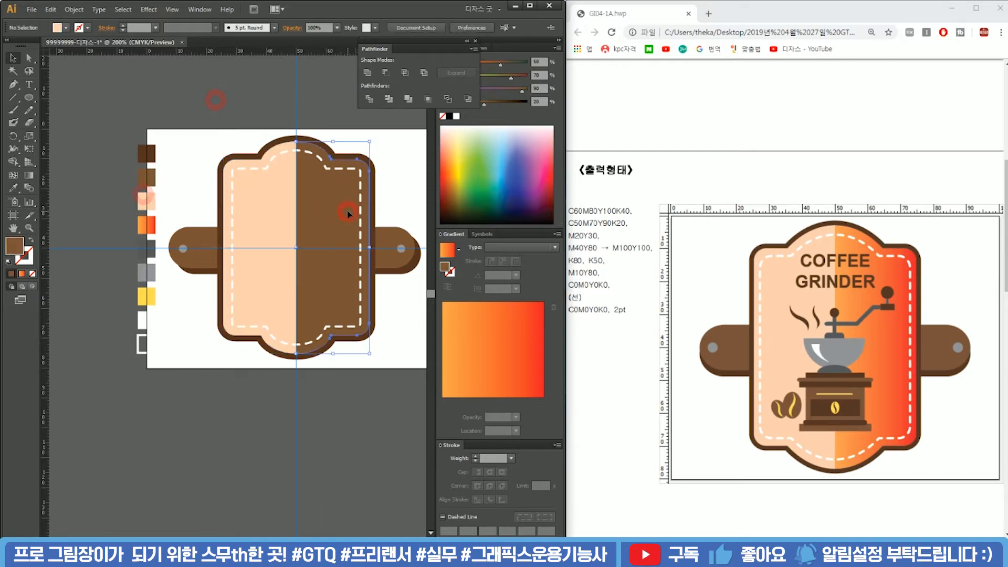
{"action": "left_click", "coordinate": [151, 221]}
{"action": "key", "text": "v"}
{"action": "left_click", "coordinate": [233, 124]}
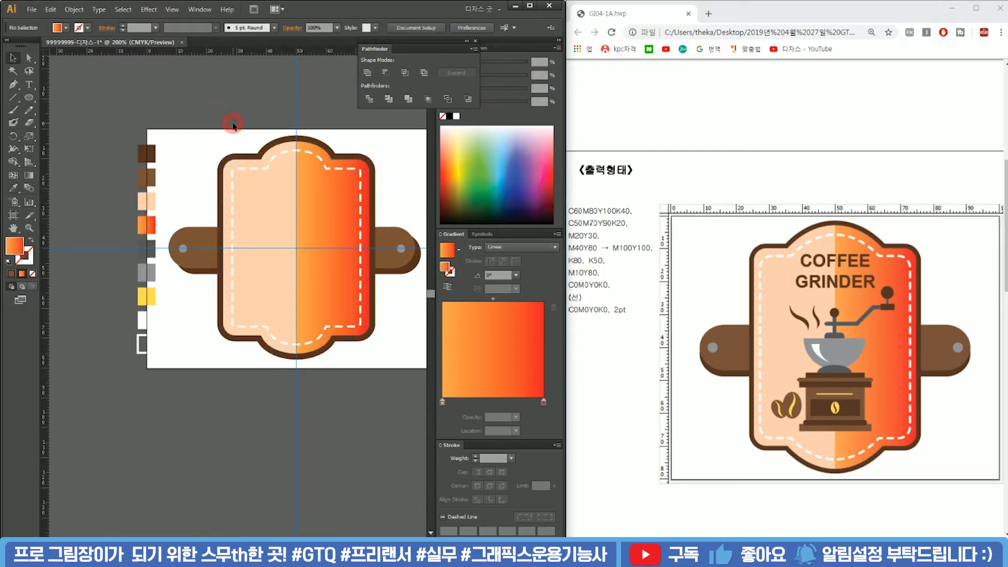
Draw a circle with the Ellipse tool below the artboard, centred on the vertical guide, for the grinder bowl.
{"action": "scroll", "coordinate": [836, 342], "scroll_direction": "up", "scroll_amount": 1}
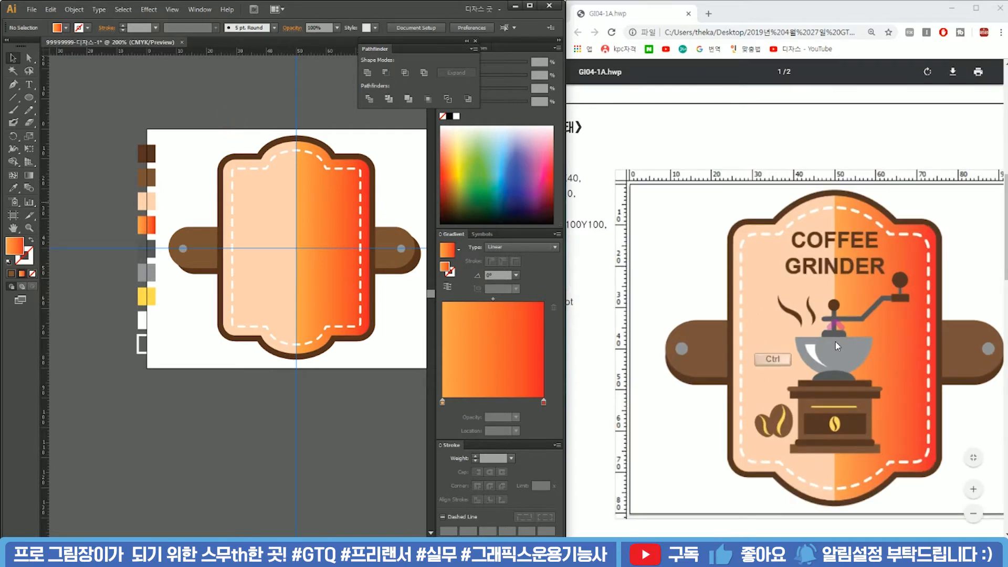
{"action": "scroll", "coordinate": [836, 342], "scroll_direction": "up", "scroll_amount": 1}
{"action": "left_click_drag", "start_coordinate": [825, 542], "coordinate": [839, 542]}
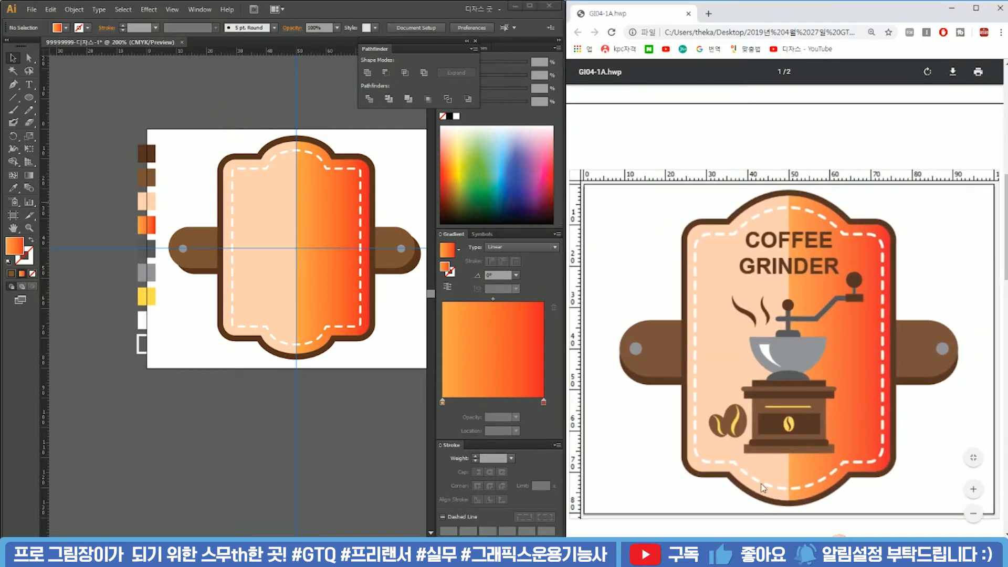
{"action": "left_click", "coordinate": [339, 383]}
{"action": "left_click_drag", "start_coordinate": [373, 427], "coordinate": [367, 322]}
{"action": "left_click_drag", "start_coordinate": [374, 252], "coordinate": [323, 327]}
{"action": "left_click_drag", "start_coordinate": [275, 360], "coordinate": [298, 233]}
{"action": "scroll", "coordinate": [246, 250], "scroll_direction": "up", "scroll_amount": 1}
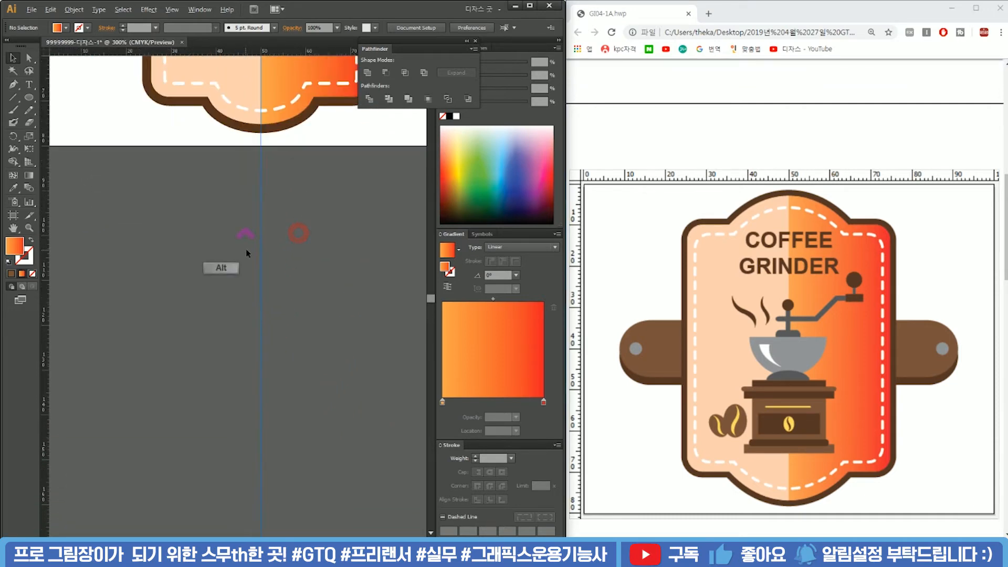
{"action": "left_click", "coordinate": [30, 99]}
{"action": "left_click_drag", "start_coordinate": [260, 280], "coordinate": [333, 219]}
Move the column of colour swatches from the artboard's edge to the empty area beside the circle.
{"action": "left_click_drag", "start_coordinate": [226, 201], "coordinate": [274, 261]}
{"action": "key", "text": "v"}
{"action": "scroll", "coordinate": [179, 224], "scroll_direction": "down", "scroll_amount": 1}
{"action": "left_click_drag", "start_coordinate": [176, 216], "coordinate": [222, 326]}
{"action": "left_click_drag", "start_coordinate": [142, 324], "coordinate": [145, 87]}
{"action": "left_click", "coordinate": [108, 79]}
{"action": "left_click_drag", "start_coordinate": [158, 339], "coordinate": [160, 340]}
{"action": "left_click_drag", "start_coordinate": [160, 99], "coordinate": [222, 360]}
{"action": "left_click_drag", "start_coordinate": [284, 357], "coordinate": [277, 237]}
{"action": "scroll", "coordinate": [282, 318], "scroll_direction": "up", "scroll_amount": 1}
Divide the circle along a horizontal path through its centre, ungroup the halves and delete the upper half.
{"action": "left_click", "coordinate": [324, 270]}
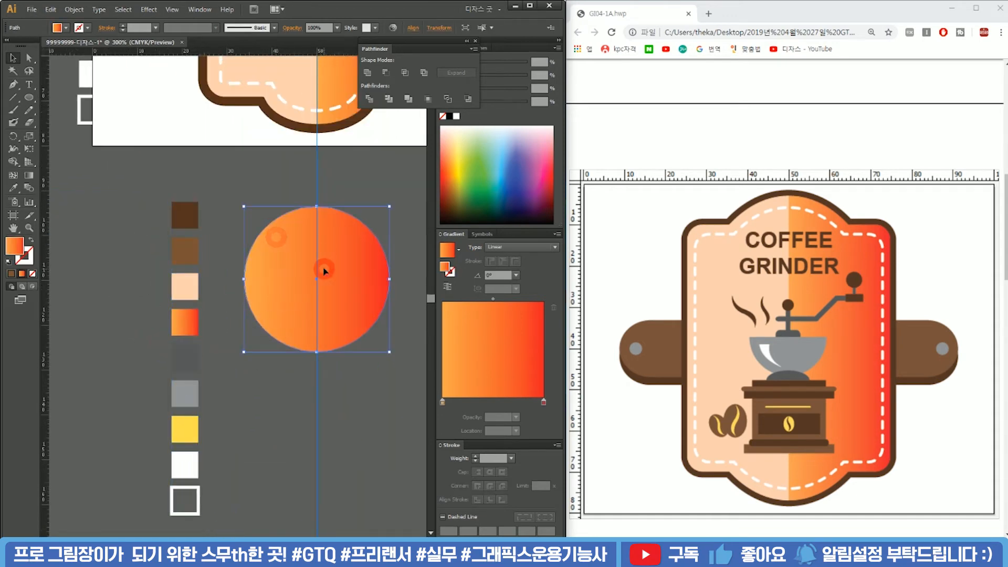
{"action": "key", "text": "p"}
{"action": "left_click", "coordinate": [415, 279], "text": "shift"}
{"action": "key", "text": "v"}
{"action": "left_click", "coordinate": [323, 310], "text": "shift"}
{"action": "left_click", "coordinate": [370, 100]}
{"action": "right_click", "coordinate": [327, 270]}
{"action": "left_click", "coordinate": [379, 338]}
{"action": "left_click", "coordinate": [393, 189]}
{"action": "left_click", "coordinate": [326, 240]}
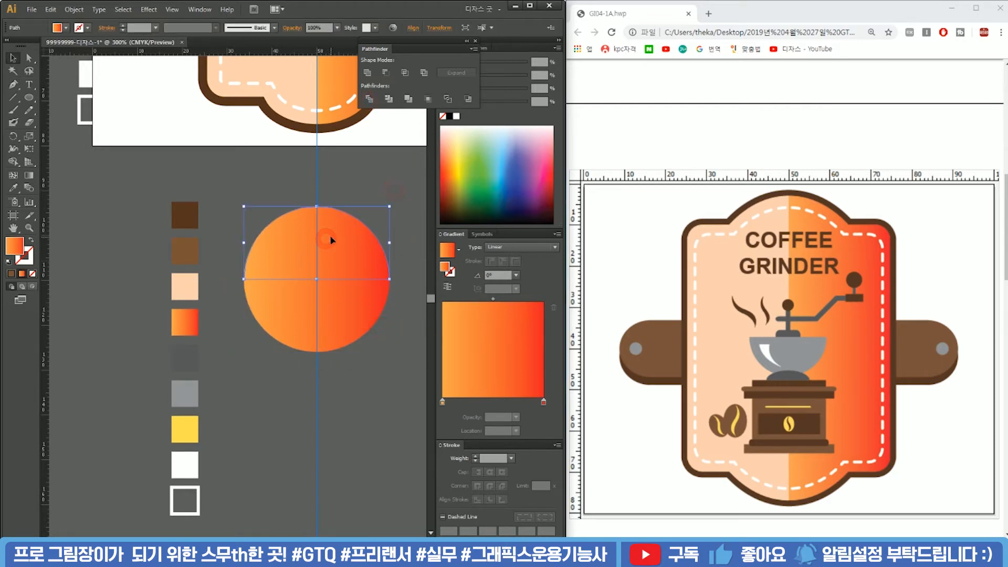
{"action": "key", "text": "Delete"}
Draw a small rounded rectangle centred on the vertical guide, overlapping the flat top edge of the bowl.
{"action": "left_click", "coordinate": [29, 97]}
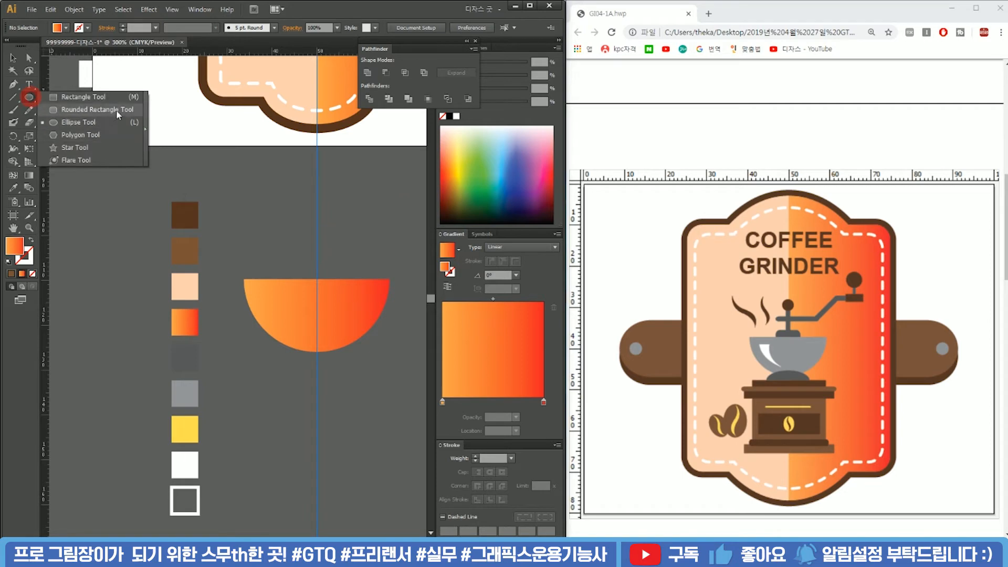
{"action": "left_click", "coordinate": [116, 109]}
{"action": "left_click_drag", "start_coordinate": [316, 270], "coordinate": [351, 256]}
{"action": "key", "text": "v"}
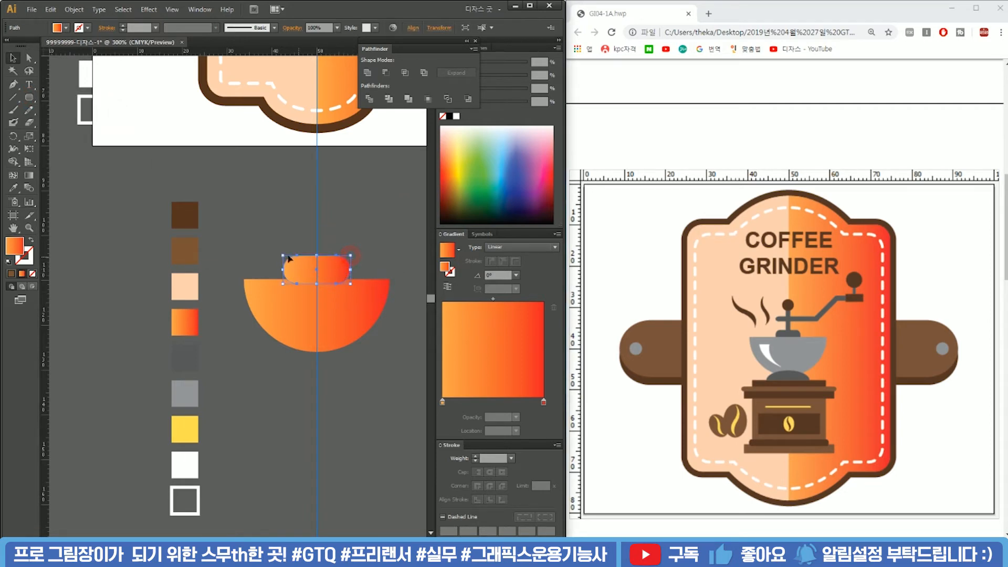
{"action": "left_click_drag", "start_coordinate": [296, 288], "coordinate": [282, 252]}
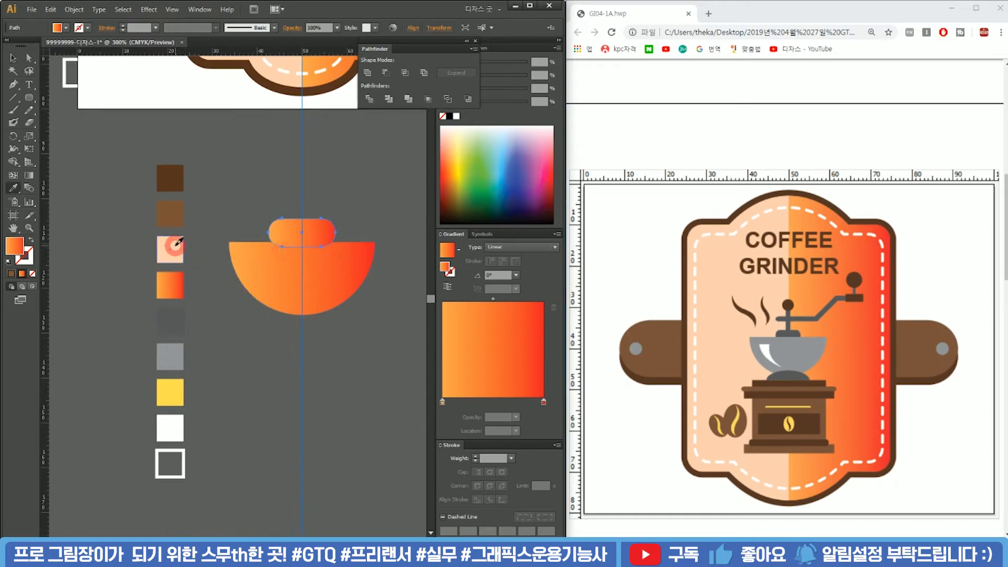
Fill the rounded rectangle above the bowl with the C50M70Y90K20 brown swatch colour.
{"action": "left_click", "coordinate": [176, 246]}
{"action": "key", "text": "v"}
{"action": "left_click", "coordinate": [378, 197]}
{"action": "left_click", "coordinate": [288, 268]}
{"action": "left_click", "coordinate": [329, 220]}
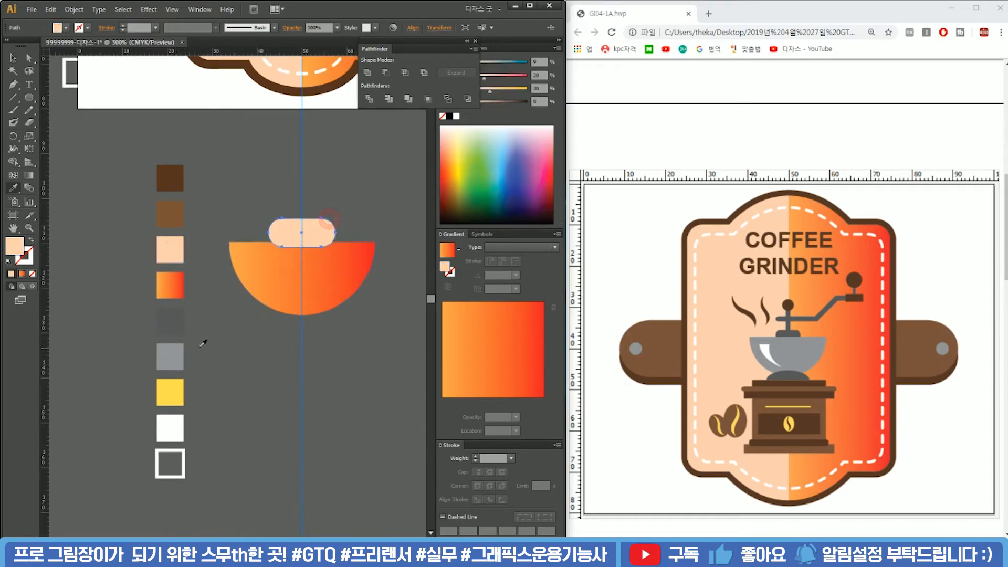
{"action": "left_click", "coordinate": [170, 351]}
{"action": "left_click", "coordinate": [175, 311]}
{"action": "key", "text": "v"}
{"action": "left_click", "coordinate": [242, 226]}
{"action": "left_click", "coordinate": [309, 229]}
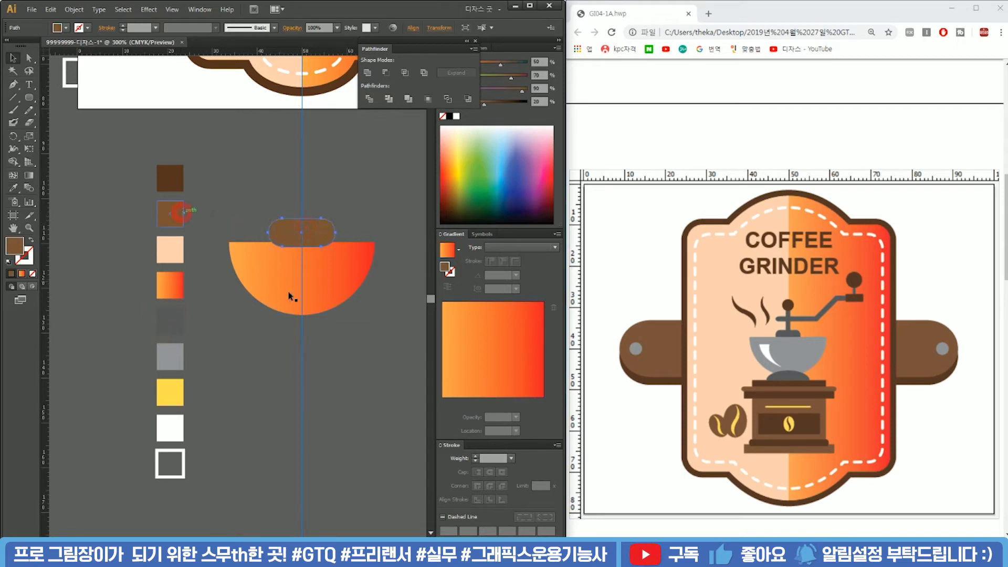
Fill the half-circle bowl with the lighter K50 grey swatch colour.
{"action": "key", "text": "v"}
{"action": "left_click", "coordinate": [304, 295]}
{"action": "left_click", "coordinate": [169, 356]}
{"action": "key", "text": "v"}
Send the brown rounded rectangle backward behind the bowl and lower it so only its upper part sticks out.
{"action": "left_click", "coordinate": [326, 231]}
{"action": "right_click", "coordinate": [332, 226]}
{"action": "mouse_move", "coordinate": [405, 376]}
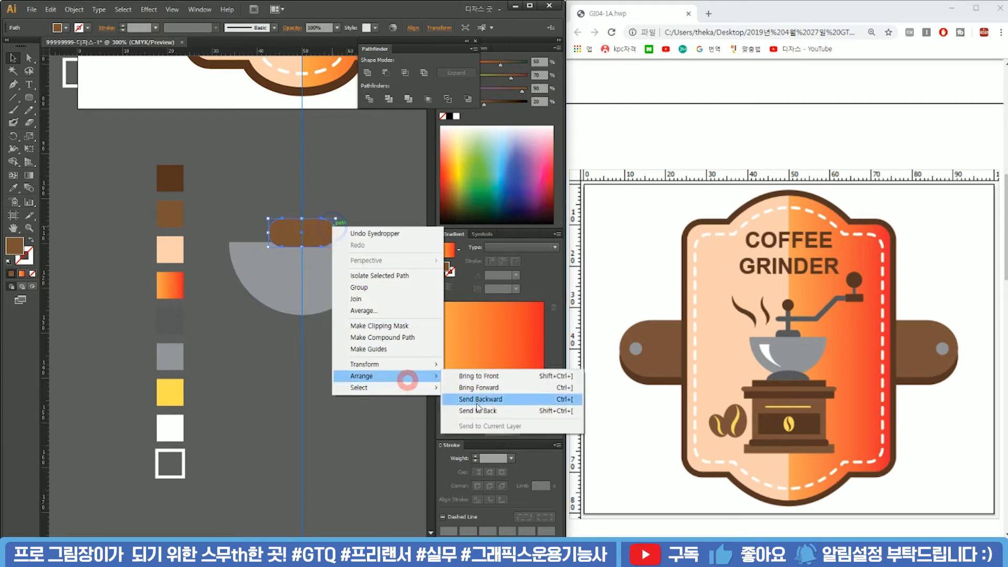
{"action": "left_click", "coordinate": [478, 399]}
{"action": "left_click_drag", "start_coordinate": [320, 230], "coordinate": [322, 240]}
{"action": "left_click", "coordinate": [337, 208]}
Copy the bowl twice beside the original with a horizontal offset, divide the overlapping copies with Pathfinder and ungroup them.
{"action": "left_click", "coordinate": [323, 295]}
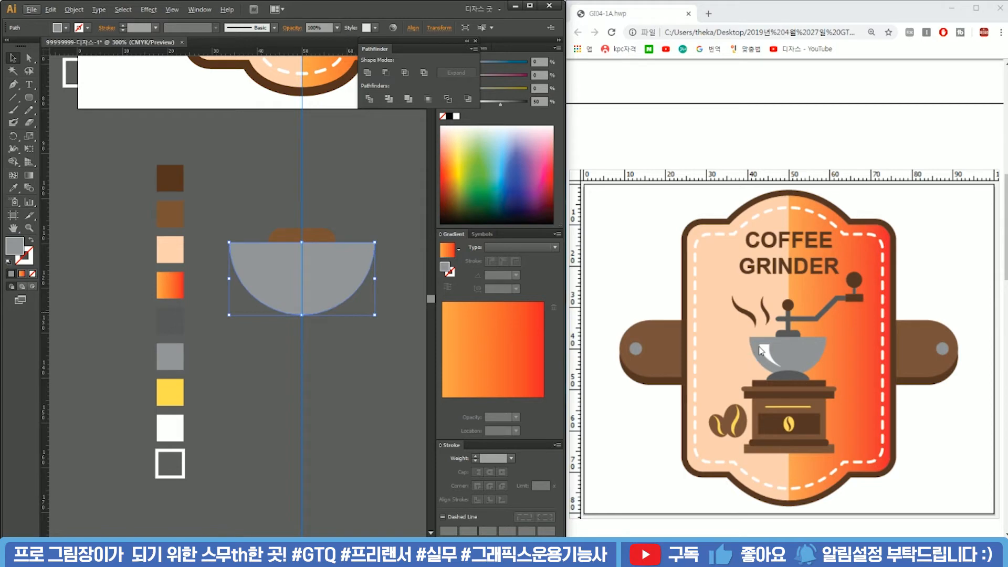
{"action": "left_click_drag", "start_coordinate": [377, 325], "coordinate": [196, 316]}
{"action": "left_click", "coordinate": [163, 269]}
{"action": "left_click", "coordinate": [359, 299]}
{"action": "left_click_drag", "start_coordinate": [168, 251], "coordinate": [355, 273]}
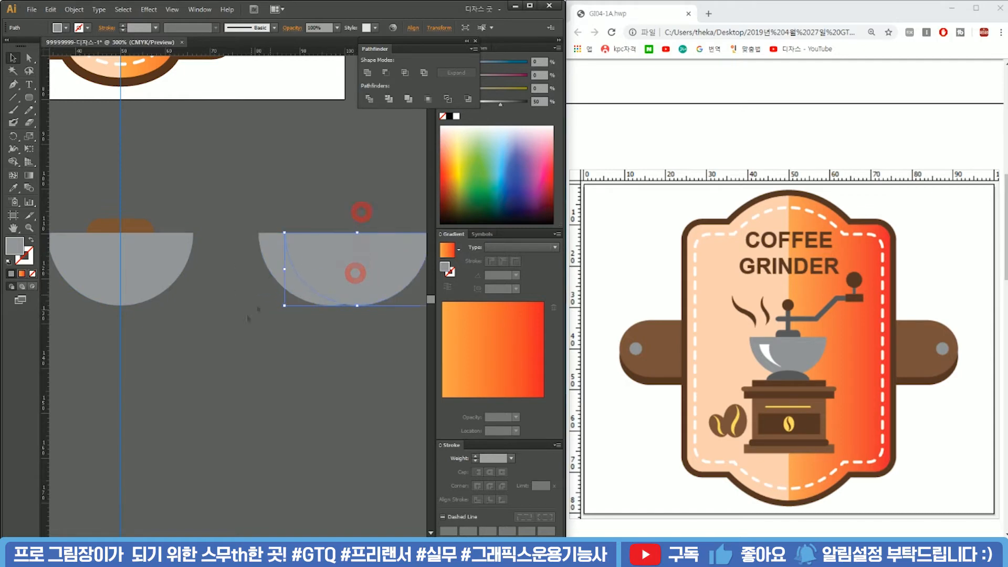
{"action": "left_click", "coordinate": [369, 99]}
{"action": "right_click", "coordinate": [329, 247]}
{"action": "left_click", "coordinate": [357, 306]}
Separate the crescent from the divided bowl copies and delete the remaining pieces.
{"action": "left_click", "coordinate": [323, 180]}
{"action": "left_click_drag", "start_coordinate": [287, 273], "coordinate": [308, 263]}
{"action": "left_click", "coordinate": [286, 174]}
{"action": "left_click_drag", "start_coordinate": [358, 283], "coordinate": [230, 279]}
{"action": "left_click_drag", "start_coordinate": [336, 334], "coordinate": [264, 180]}
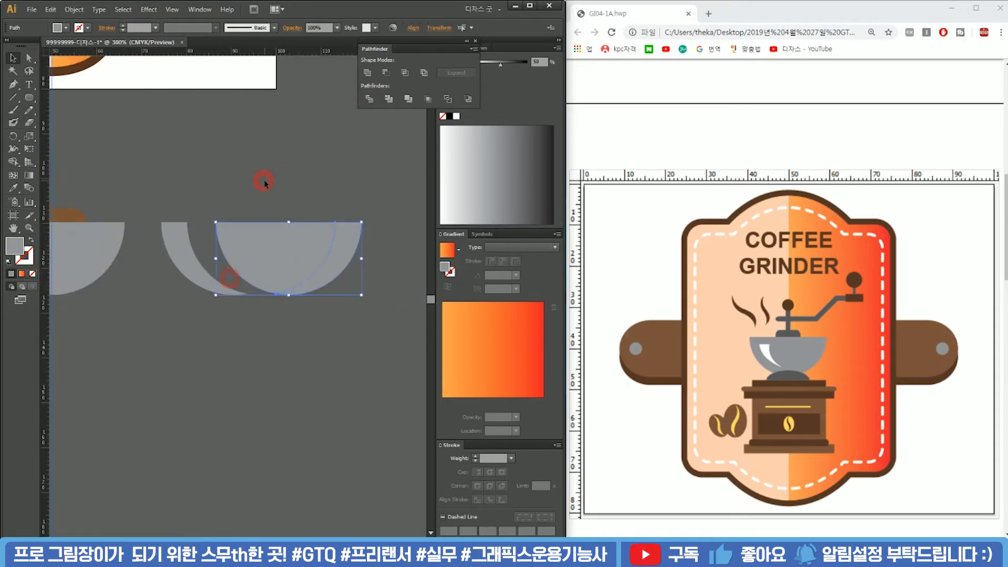
{"action": "key", "text": "Delete"}
Place the crescent at a reduced size inside the bowl's left side as a highlight and fill it with white.
{"action": "left_click_drag", "start_coordinate": [201, 258], "coordinate": [174, 267]}
{"action": "left_click_drag", "start_coordinate": [232, 227], "coordinate": [273, 223]}
{"action": "left_click", "coordinate": [230, 398]}
{"action": "left_click", "coordinate": [342, 352]}
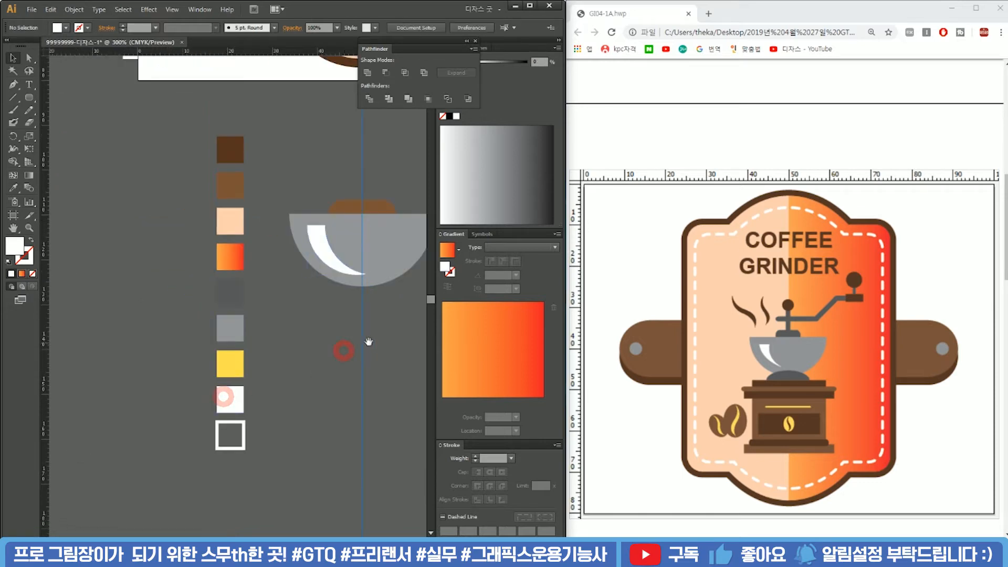
{"action": "left_click_drag", "start_coordinate": [371, 341], "coordinate": [313, 340]}
Copy the bowl straight down, turn the copy upside down and shrink it into a foot under the bowl.
{"action": "left_click", "coordinate": [320, 260]}
{"action": "left_click_drag", "start_coordinate": [340, 236], "coordinate": [339, 328]}
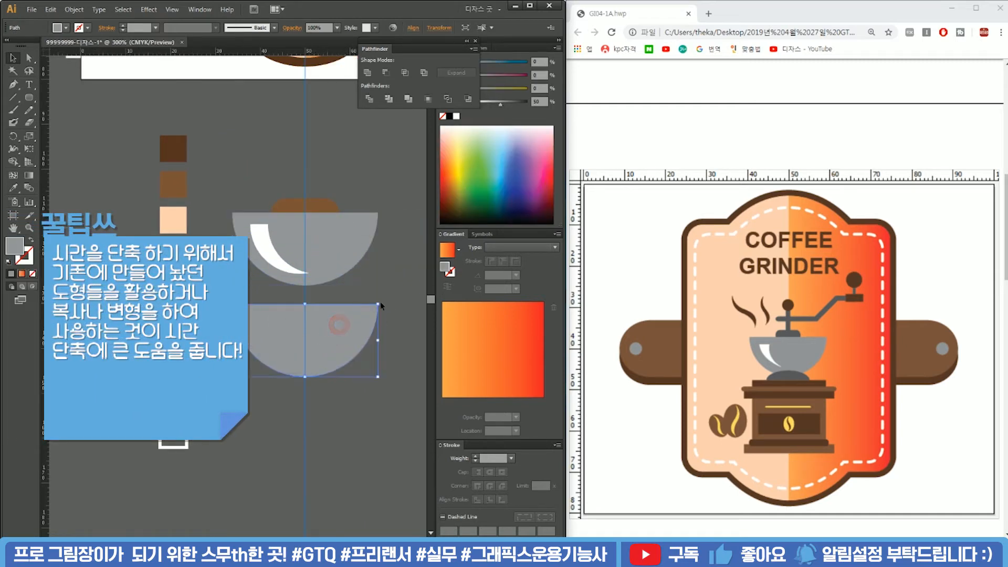
{"action": "left_click_drag", "start_coordinate": [380, 302], "coordinate": [255, 378]}
{"action": "left_click_drag", "start_coordinate": [378, 304], "coordinate": [303, 271]}
{"action": "left_click", "coordinate": [341, 321]}
{"action": "left_click", "coordinate": [270, 263]}
{"action": "left_click", "coordinate": [351, 310]}
{"action": "left_click", "coordinate": [307, 292]}
Fill the foot under the bowl with the K80 dark grey swatch colour and flatten it slightly.
{"action": "left_click", "coordinate": [174, 291]}
{"action": "key", "text": "v"}
{"action": "left_click", "coordinate": [347, 349]}
{"action": "left_click", "coordinate": [313, 295]}
{"action": "left_click_drag", "start_coordinate": [306, 303], "coordinate": [306, 299]}
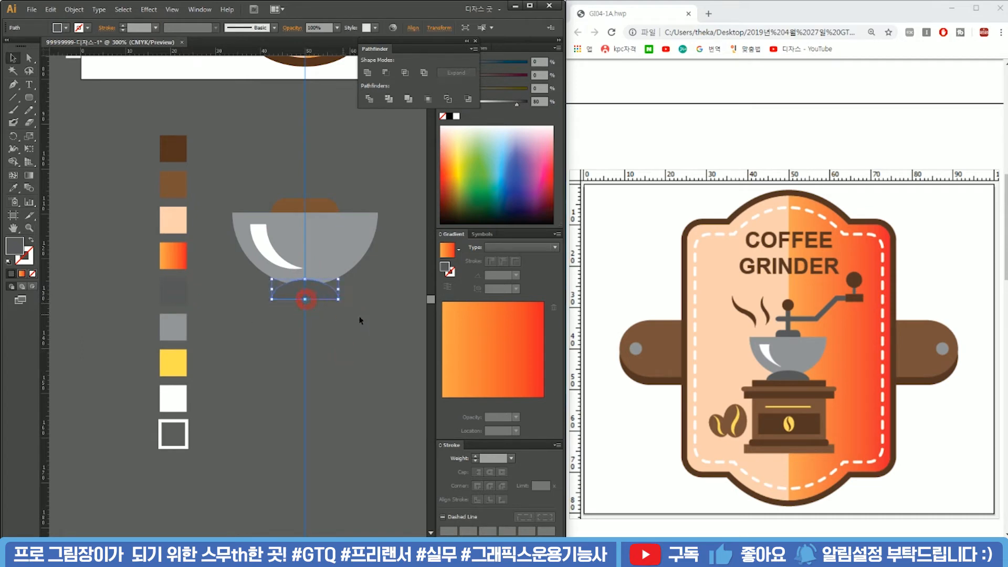
{"action": "left_click", "coordinate": [361, 317]}
Draw a slim vertical rounded bar on the guide, rising from the brown cap above the bowl.
{"action": "left_click_drag", "start_coordinate": [360, 280], "coordinate": [341, 322]}
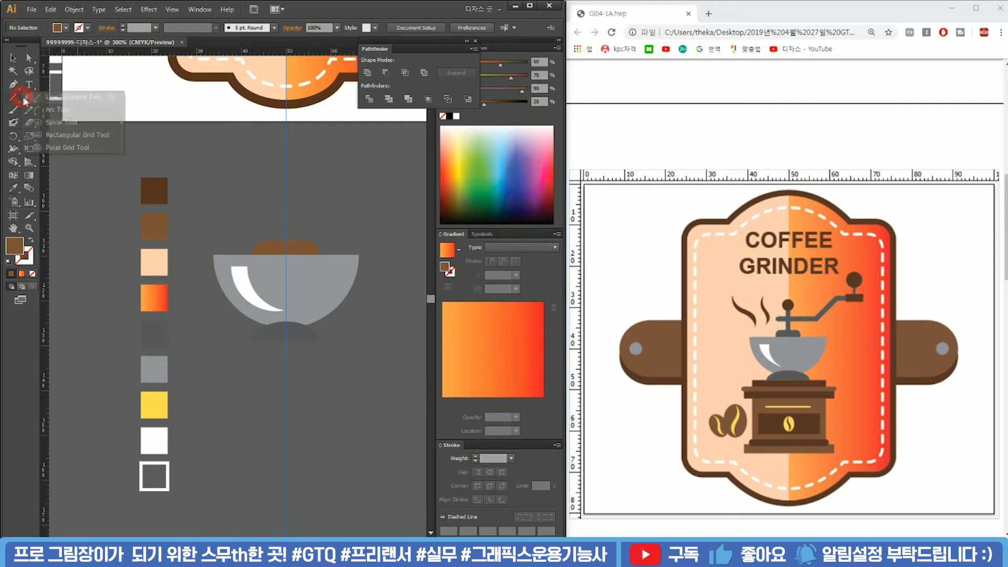
{"action": "left_click_drag", "start_coordinate": [29, 97], "coordinate": [51, 97]}
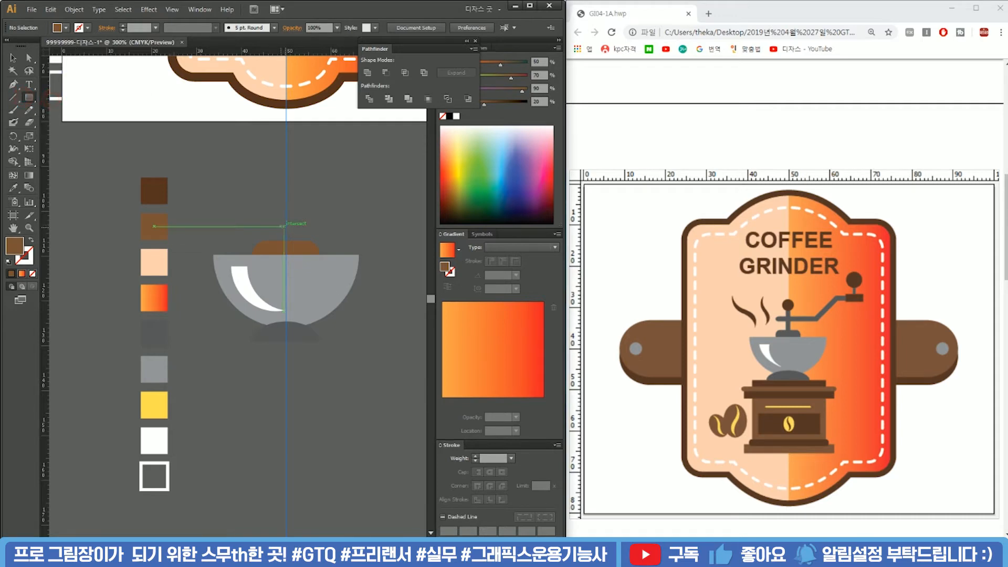
{"action": "left_click_drag", "start_coordinate": [23, 99], "coordinate": [57, 128]}
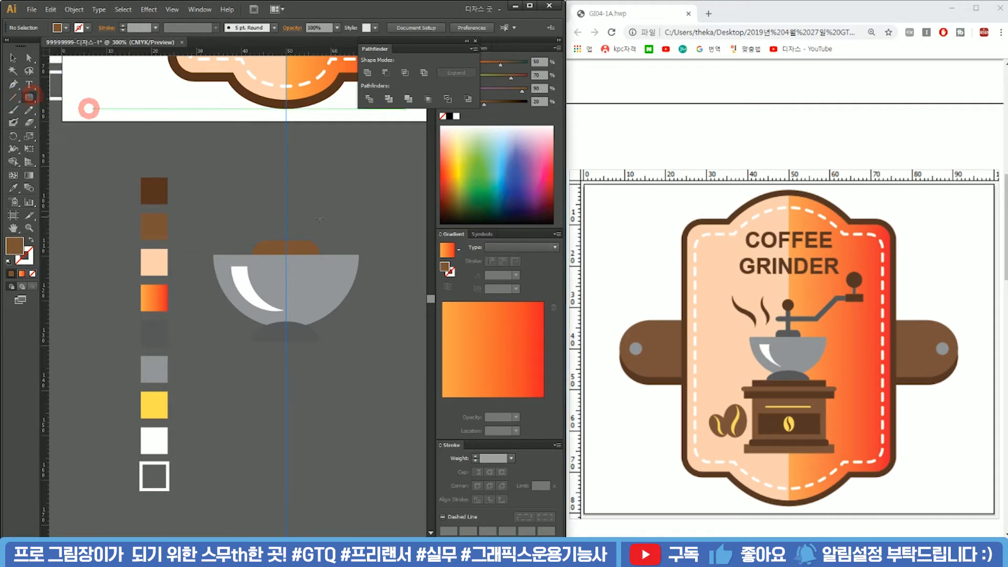
{"action": "mouse_move", "coordinate": [286, 217]}
{"action": "left_mouse_down"}
{"action": "mouse_move", "coordinate": [289, 177]}
{"action": "mouse_move", "coordinate": [291, 187]}
{"action": "left_mouse_up"}
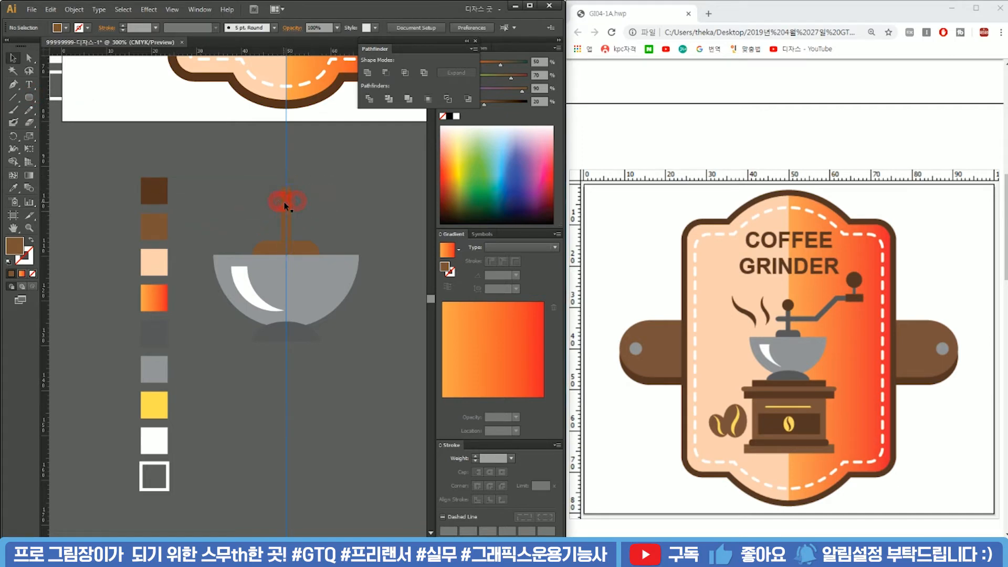
Duplicate the vertical bar to form a horizontal crossbar and a diagonal arm rising from the crossbar's right end.
{"action": "key", "text": "ctrl+c"}
{"action": "key", "text": "ctrl+f"}
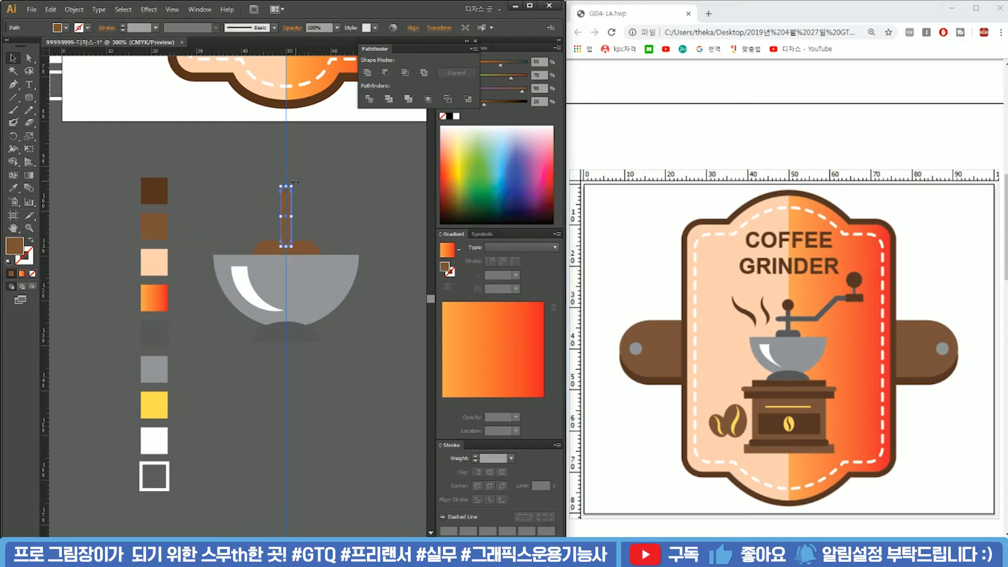
{"action": "left_click_drag", "start_coordinate": [296, 182], "coordinate": [349, 180]}
{"action": "key", "text": "a"}
{"action": "key", "text": "v"}
{"action": "left_click", "coordinate": [316, 208]}
{"action": "left_click_drag", "start_coordinate": [318, 234], "coordinate": [297, 197]}
{"action": "scroll", "coordinate": [272, 239], "scroll_direction": "up", "scroll_amount": 4}
{"action": "left_click", "coordinate": [255, 187]}
{"action": "left_click_drag", "start_coordinate": [296, 203], "coordinate": [276, 229]}
{"action": "left_click", "coordinate": [261, 142]}
{"action": "scroll", "coordinate": [268, 147], "scroll_direction": "down", "scroll_amount": 3}
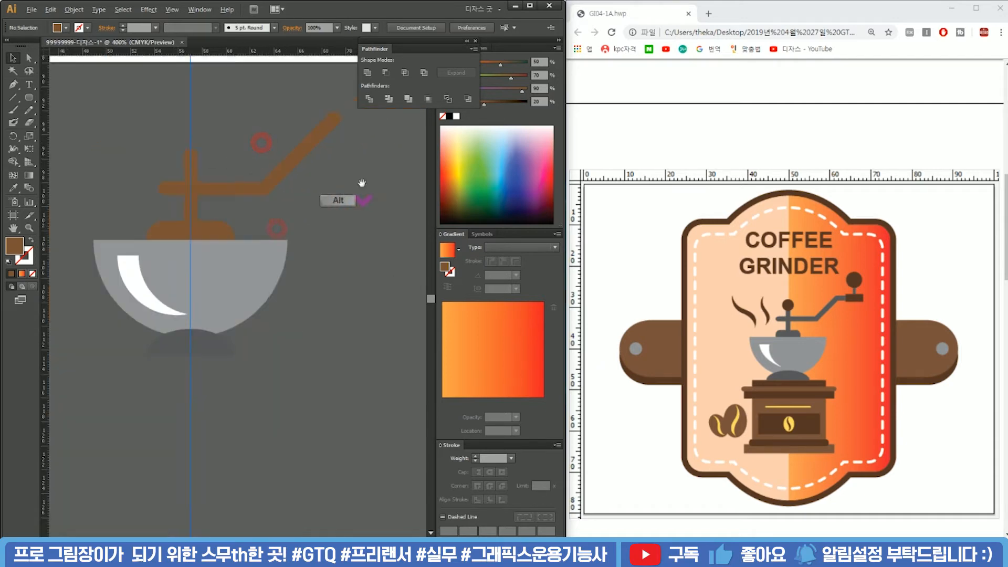
Add a short horizontal copy of the bar at the upper end of the diagonal arm and fit its length.
{"action": "left_click_drag", "start_coordinate": [361, 186], "coordinate": [254, 294]}
{"action": "left_click", "coordinate": [133, 290]}
{"action": "left_click_drag", "start_coordinate": [132, 294], "coordinate": [341, 227]}
{"action": "left_click", "coordinate": [261, 196]}
{"action": "scroll", "coordinate": [221, 230], "scroll_direction": "up", "scroll_amount": 5}
{"action": "scroll", "coordinate": [341, 226], "scroll_direction": "down", "scroll_amount": 5}
{"action": "left_click_drag", "start_coordinate": [382, 297], "coordinate": [333, 224]}
{"action": "key", "text": "a"}
{"action": "left_click_drag", "start_coordinate": [345, 259], "coordinate": [278, 253]}
{"action": "left_click_drag", "start_coordinate": [296, 205], "coordinate": [310, 220]}
Draw a small rectangular block at the crank arm's outer end and fill the cap, bars and block with white.
{"action": "scroll", "coordinate": [267, 214], "scroll_direction": "left", "scroll_amount": 2}
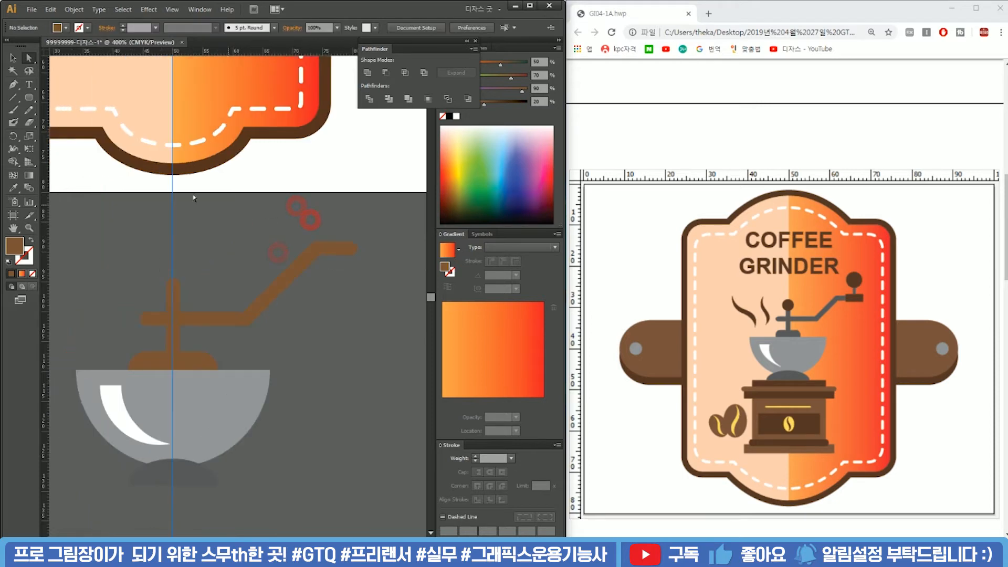
{"action": "left_click_drag", "start_coordinate": [31, 100], "coordinate": [68, 93]}
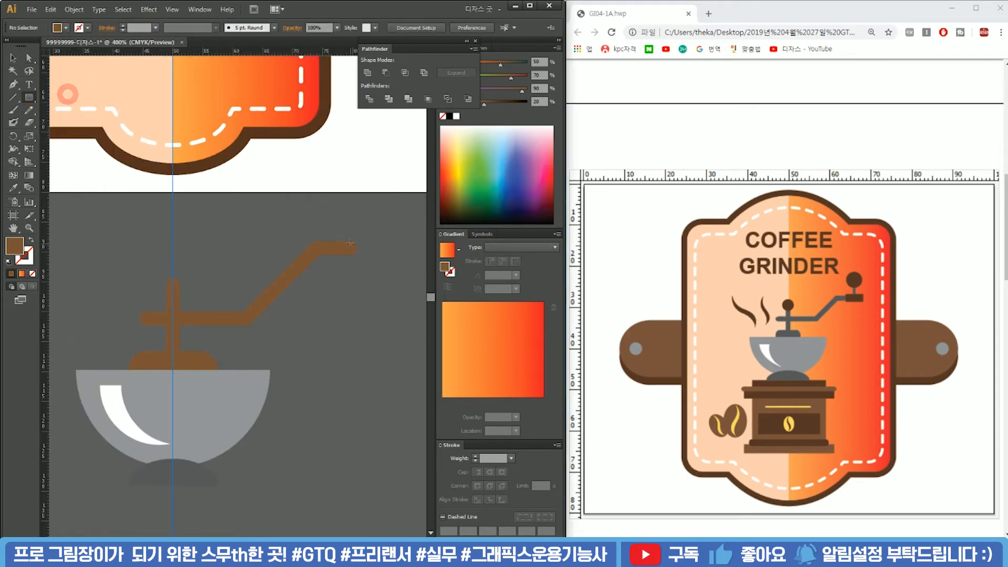
{"action": "left_click", "coordinate": [137, 366]}
{"action": "key", "text": "i"}
{"action": "left_click", "coordinate": [124, 415]}
{"action": "left_click", "coordinate": [376, 326]}
Draw a narrow vertical post above the block, then slim it and position it against the block.
{"action": "left_click_drag", "start_coordinate": [33, 104], "coordinate": [64, 101]}
{"action": "mouse_move", "coordinate": [353, 248]}
{"action": "left_mouse_down"}
{"action": "mouse_move", "coordinate": [374, 237]}
{"action": "mouse_move", "coordinate": [356, 201]}
{"action": "left_mouse_up"}
{"action": "key", "text": "v"}
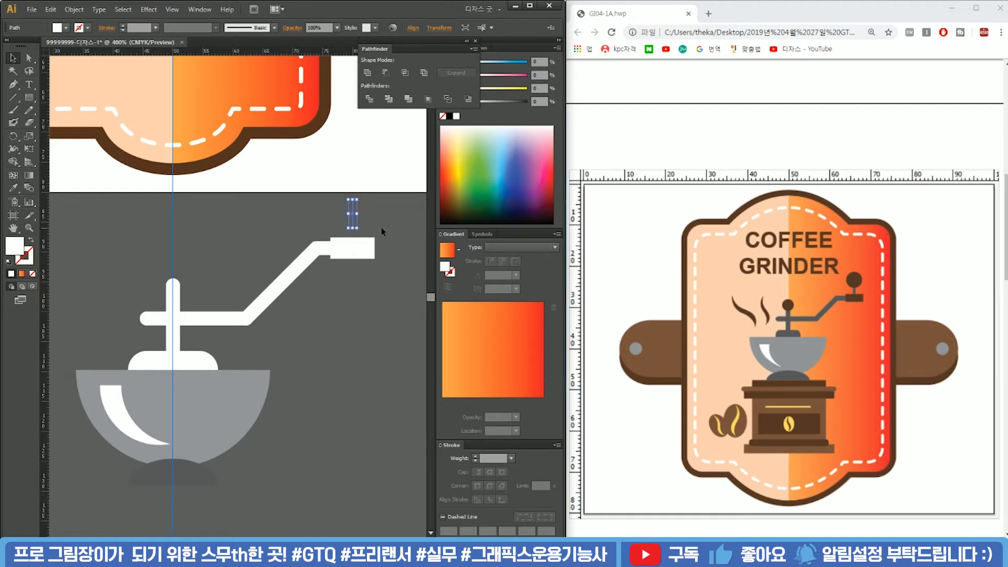
{"action": "key", "text": "ctrl+z"}
{"action": "left_click_drag", "start_coordinate": [375, 204], "coordinate": [355, 223]}
{"action": "left_click", "coordinate": [359, 210]}
{"action": "left_click", "coordinate": [384, 210]}
Draw a circular knob on top of the post and narrow the rectangular block evenly on both sides.
{"action": "left_click_drag", "start_coordinate": [30, 105], "coordinate": [86, 120]}
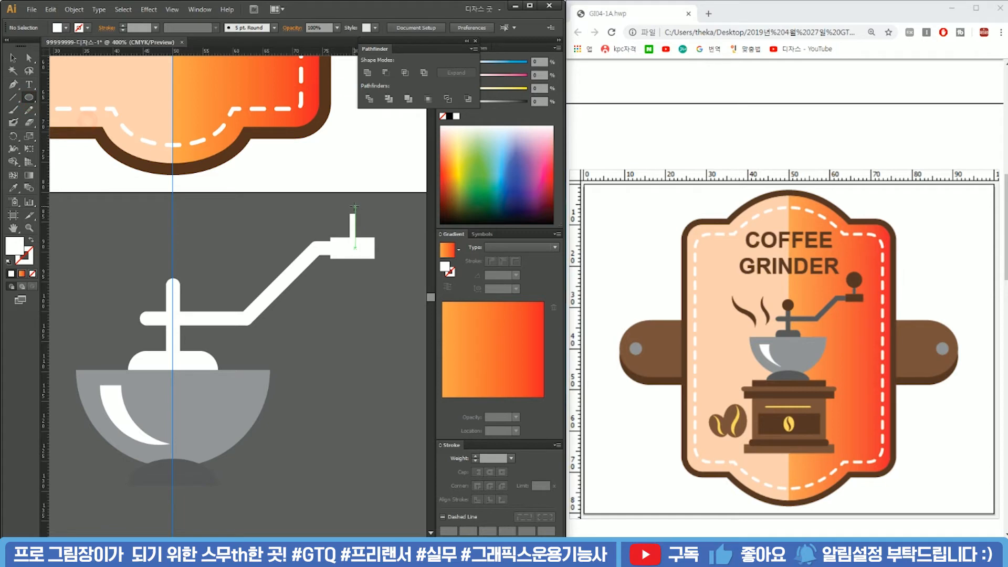
{"action": "left_click_drag", "start_coordinate": [352, 206], "coordinate": [371, 190]}
{"action": "key", "text": "v"}
{"action": "left_click", "coordinate": [373, 247]}
{"action": "left_click_drag", "start_coordinate": [375, 247], "coordinate": [372, 249]}
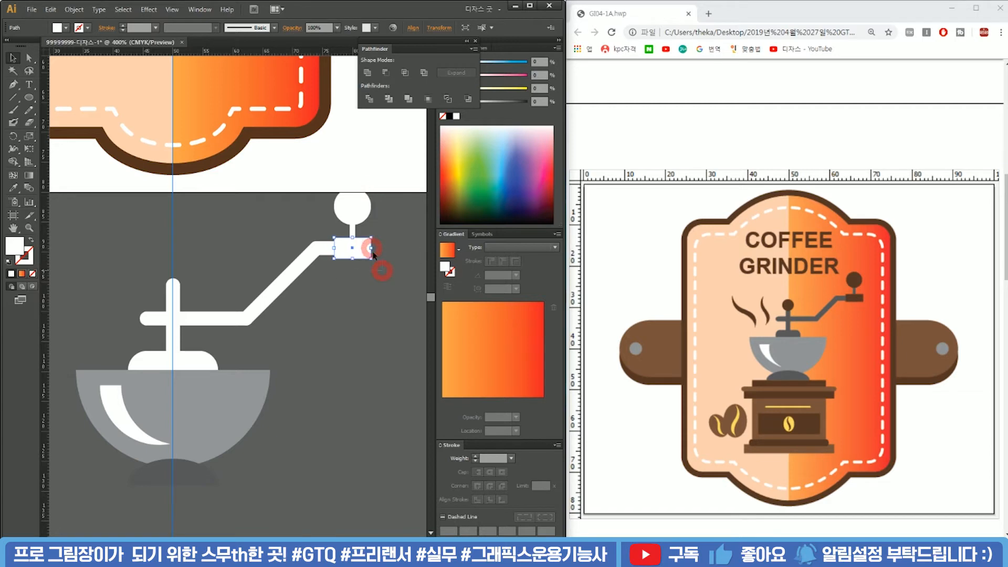
Select the knob, post and block together and shift them slightly left along the crank arm.
{"action": "left_click_drag", "start_coordinate": [357, 202], "coordinate": [357, 203]}
{"action": "left_click", "coordinate": [353, 233], "text": "shift"}
{"action": "left_click", "coordinate": [330, 252], "text": "shift"}
{"action": "left_click_drag", "start_coordinate": [360, 249], "coordinate": [354, 248]}
{"action": "left_click", "coordinate": [394, 232]}
{"action": "left_click_drag", "start_coordinate": [265, 261], "coordinate": [323, 245]}
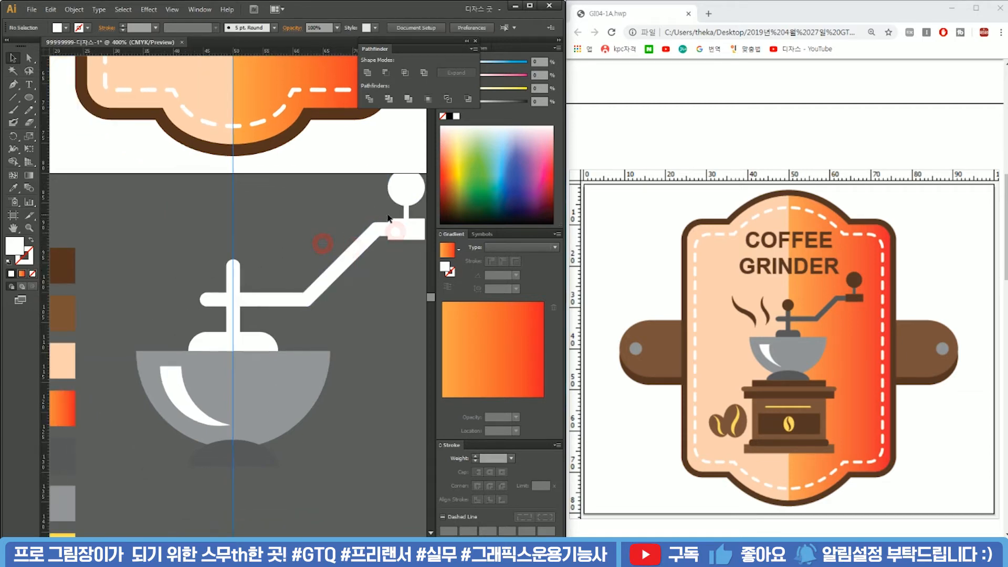
{"action": "left_click_drag", "start_coordinate": [385, 218], "coordinate": [323, 245]}
{"action": "left_click_drag", "start_coordinate": [172, 230], "coordinate": [256, 234]}
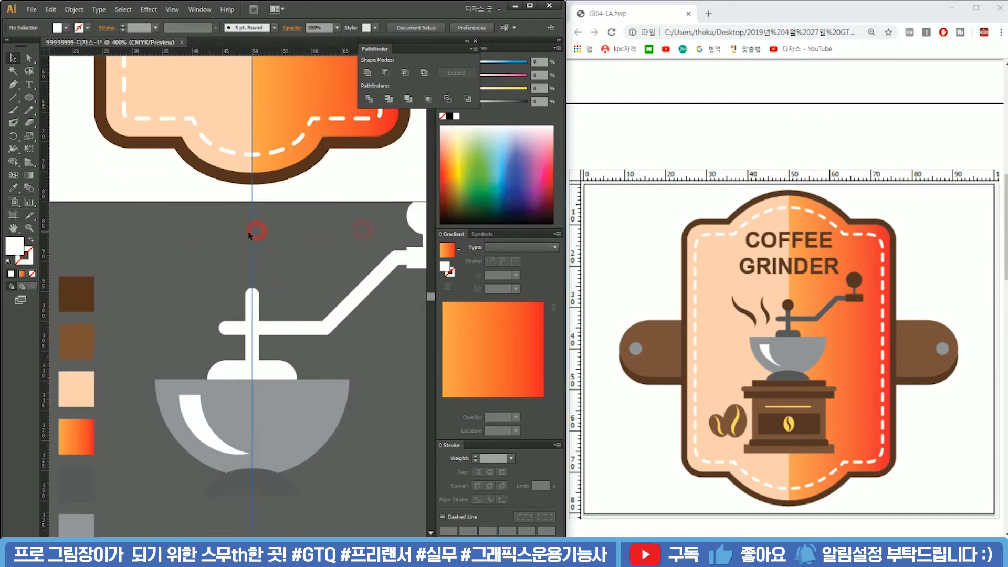
Place a copy of the crank's round knob on top of the central vertical post.
{"action": "left_click_drag", "start_coordinate": [417, 221], "coordinate": [270, 281]}
{"action": "left_click", "coordinate": [292, 277]}
{"action": "left_click", "coordinate": [292, 276]}
Select the whole crank assembly with its posts, knobs and block, and scale it down slightly.
{"action": "scroll", "coordinate": [270, 281], "scroll_direction": "down", "scroll_amount": 2}
{"action": "left_click", "coordinate": [335, 315]}
{"action": "left_click_drag", "start_coordinate": [335, 317], "coordinate": [220, 249]}
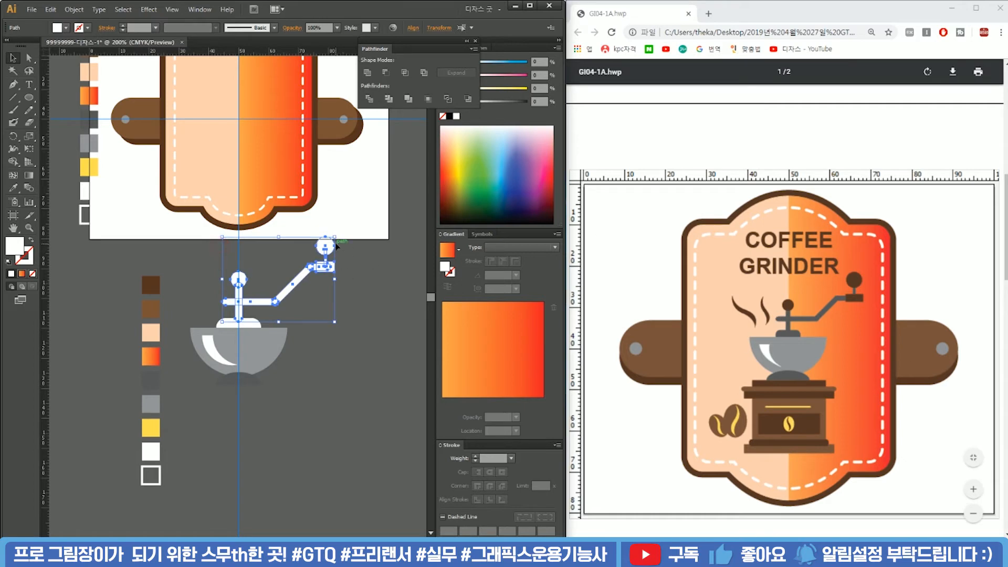
{"action": "left_click_drag", "start_coordinate": [334, 238], "coordinate": [320, 247]}
{"action": "scroll", "coordinate": [255, 303], "scroll_direction": "up", "scroll_amount": 4}
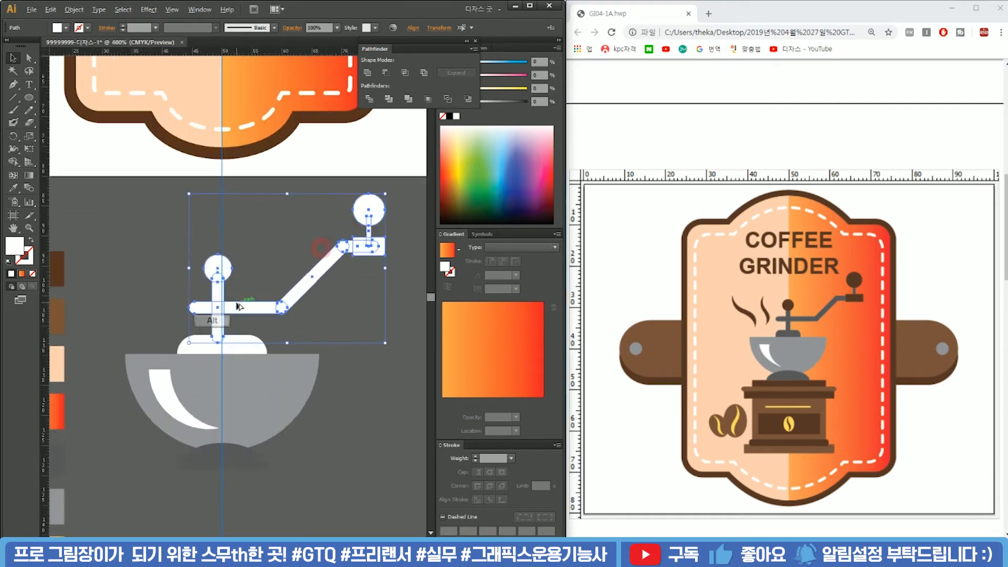
Shift the crank assembly slightly sideways so its main post is centred on the vertical guide.
{"action": "left_click_drag", "start_coordinate": [195, 288], "coordinate": [203, 288]}
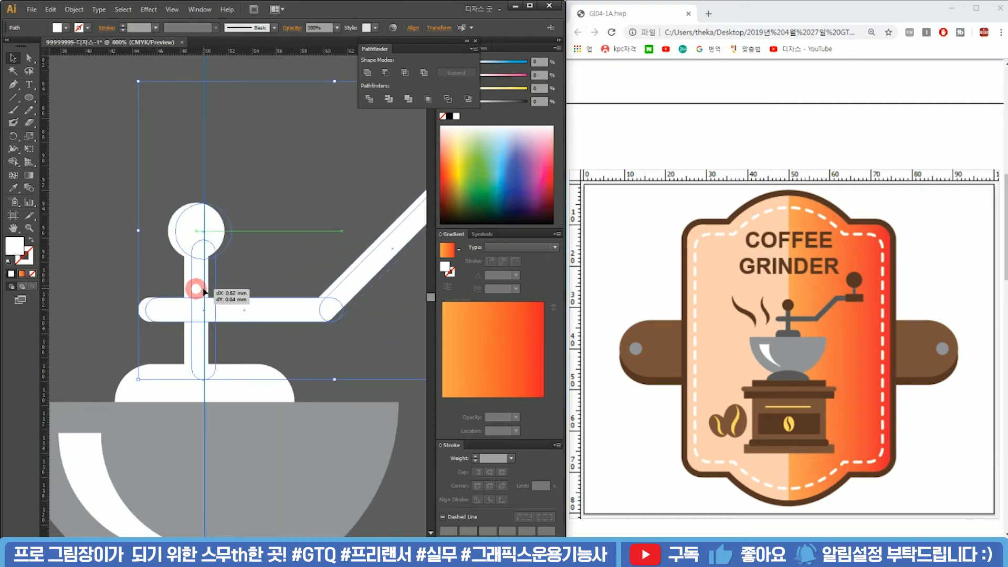
{"action": "left_click_drag", "start_coordinate": [204, 291], "coordinate": [204, 290]}
{"action": "left_click", "coordinate": [271, 269]}
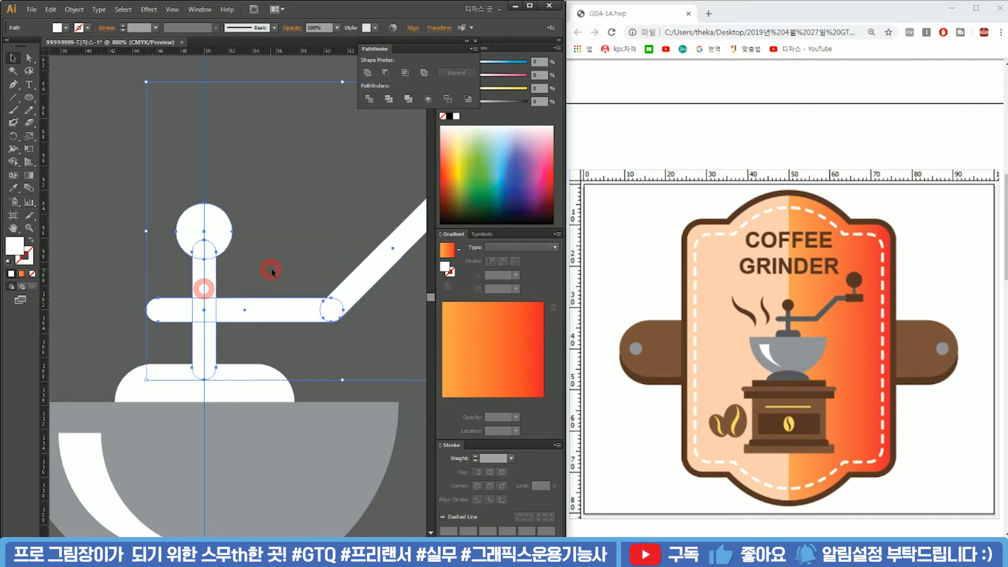
{"action": "scroll", "coordinate": [284, 278], "scroll_direction": "down", "scroll_amount": 4}
{"action": "left_click_drag", "start_coordinate": [337, 352], "coordinate": [336, 303]}
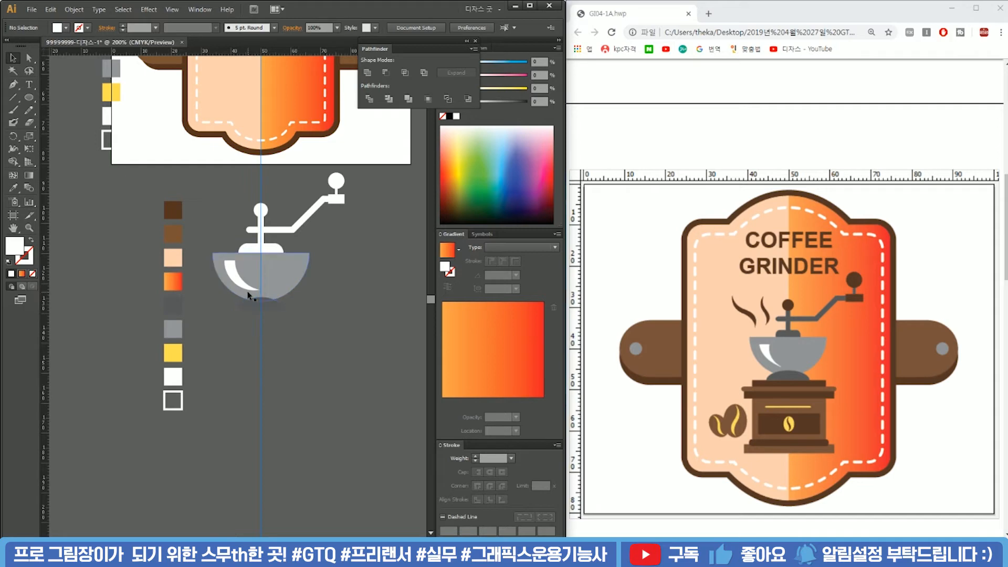
Draw a thin rectangular slab centred on the guide beneath the bowl's dark base and reduce its height.
{"action": "scroll", "coordinate": [267, 339], "scroll_direction": "up", "scroll_amount": 1}
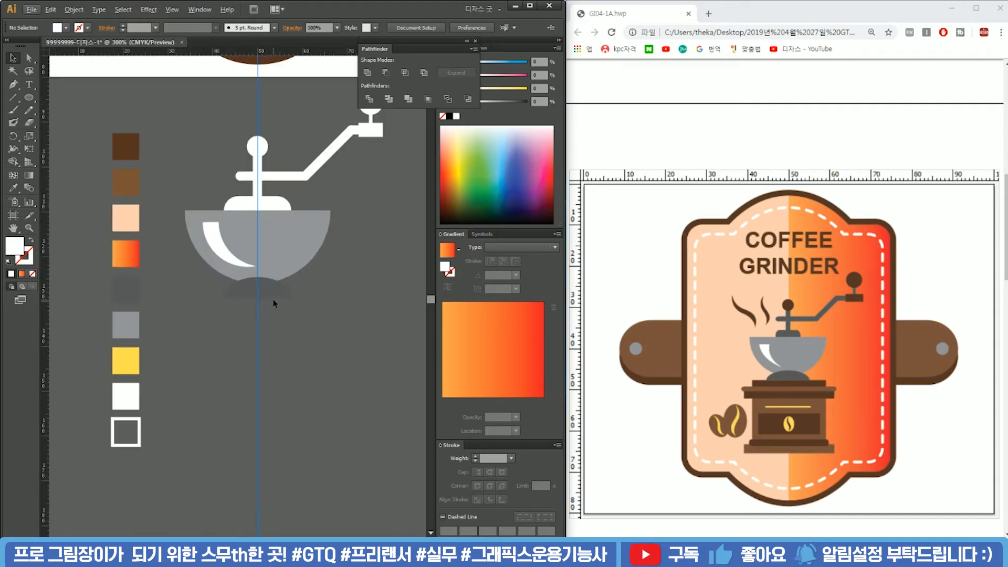
{"action": "left_click", "coordinate": [29, 97]}
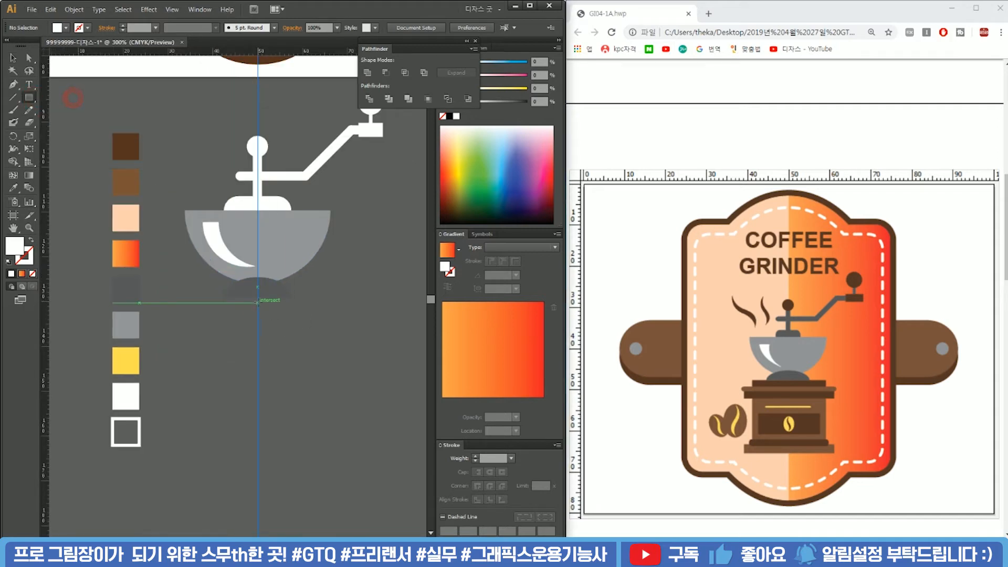
{"action": "mouse_move", "coordinate": [257, 298]}
{"action": "left_mouse_down"}
{"action": "mouse_move", "coordinate": [322, 291]}
{"action": "mouse_move", "coordinate": [304, 331]}
{"action": "left_mouse_up"}
{"action": "key", "text": "v"}
{"action": "left_click", "coordinate": [327, 286]}
{"action": "left_click_drag", "start_coordinate": [304, 331], "coordinate": [304, 305]}
{"action": "left_click", "coordinate": [330, 289]}
Add a wider, thin bar with rounded ends directly beneath the slab, centred on the guide.
{"action": "left_click_drag", "start_coordinate": [286, 175], "coordinate": [347, 315]}
{"action": "key", "text": "ctrl+z"}
{"action": "left_click", "coordinate": [367, 311]}
{"action": "key", "text": "ctrl+z"}
{"action": "key", "text": "a"}
{"action": "left_click_drag", "start_coordinate": [309, 357], "coordinate": [312, 331]}
{"action": "key", "text": "a"}
{"action": "left_click_drag", "start_coordinate": [309, 343], "coordinate": [373, 418]}
{"action": "left_click", "coordinate": [338, 355]}
{"action": "key", "text": "v"}
{"action": "scroll", "coordinate": [287, 318], "scroll_direction": "up", "scroll_amount": 1}
Add a wide rectangular slab under the rounded bar and a large, narrower rectangular body below it.
{"action": "left_click", "coordinate": [375, 331]}
{"action": "left_click", "coordinate": [358, 384]}
{"action": "key", "text": "ctrl+z"}
{"action": "left_click_drag", "start_coordinate": [396, 386], "coordinate": [378, 443]}
{"action": "left_click_drag", "start_coordinate": [346, 393], "coordinate": [344, 472]}
{"action": "left_click_drag", "start_coordinate": [343, 456], "coordinate": [357, 338]}
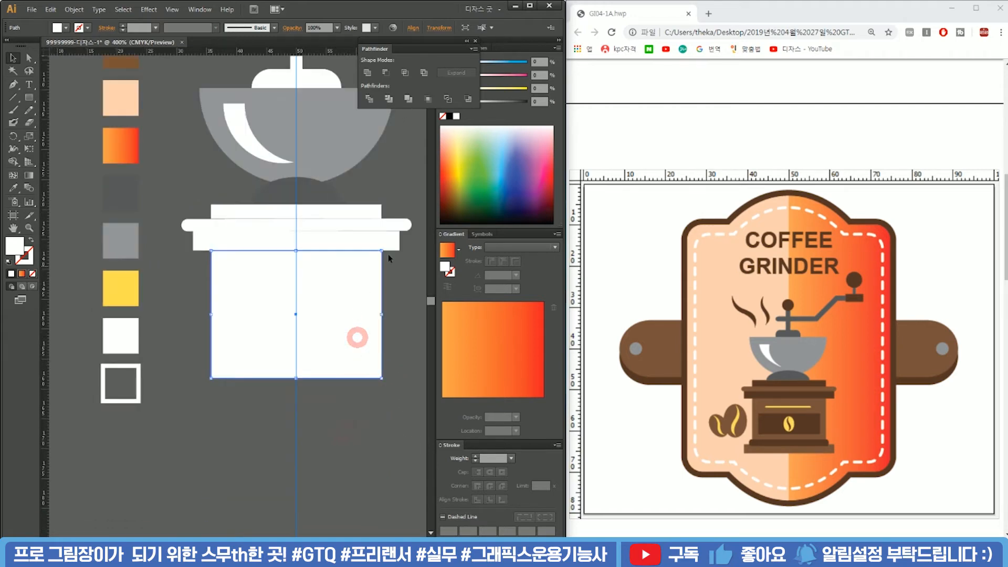
Copy the rounded bar and the wide slab beneath it to just below the body.
{"action": "left_click", "coordinate": [402, 228]}
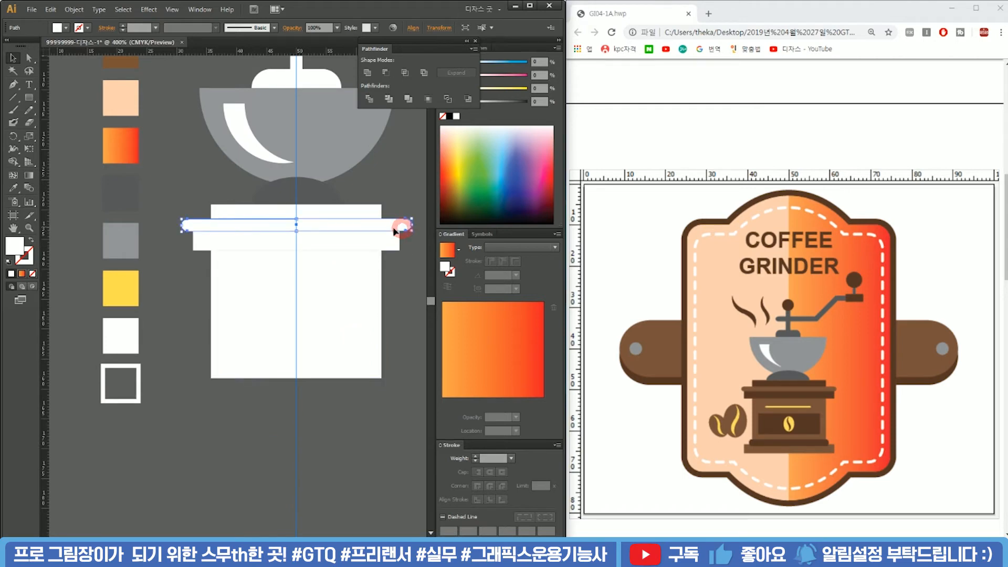
{"action": "left_click", "coordinate": [388, 241], "text": "shift"}
{"action": "left_click_drag", "start_coordinate": [397, 227], "coordinate": [371, 403]}
Reflect the copied bar and slab across the horizontal axis and move them up against the body's bottom edge.
{"action": "right_click", "coordinate": [371, 403]}
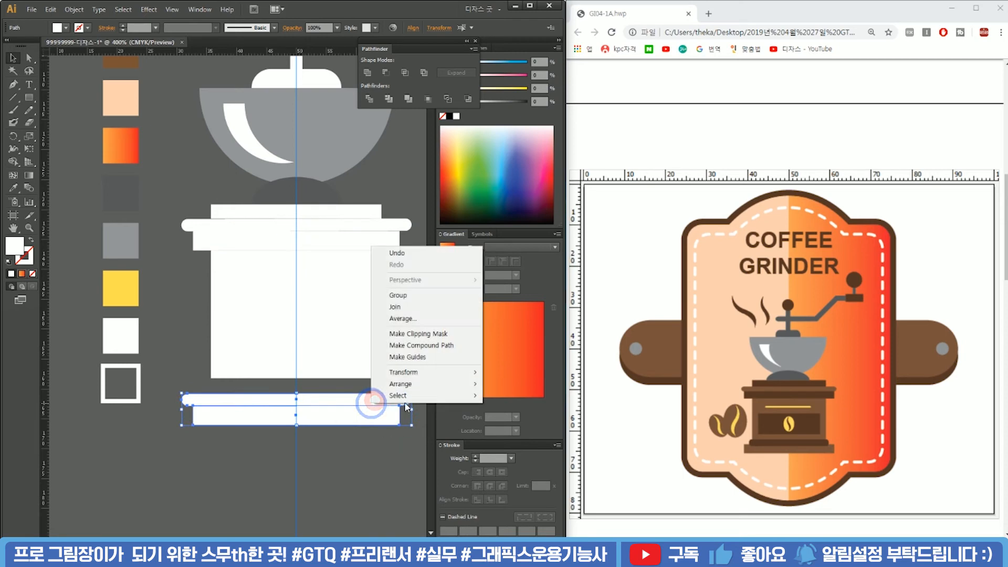
{"action": "left_click", "coordinate": [420, 373]}
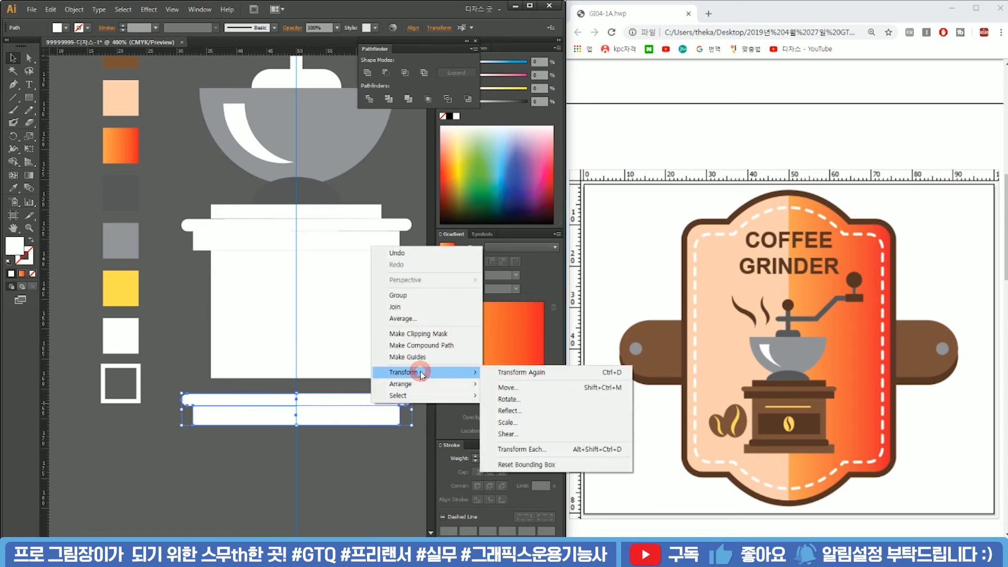
{"action": "left_click", "coordinate": [510, 410]}
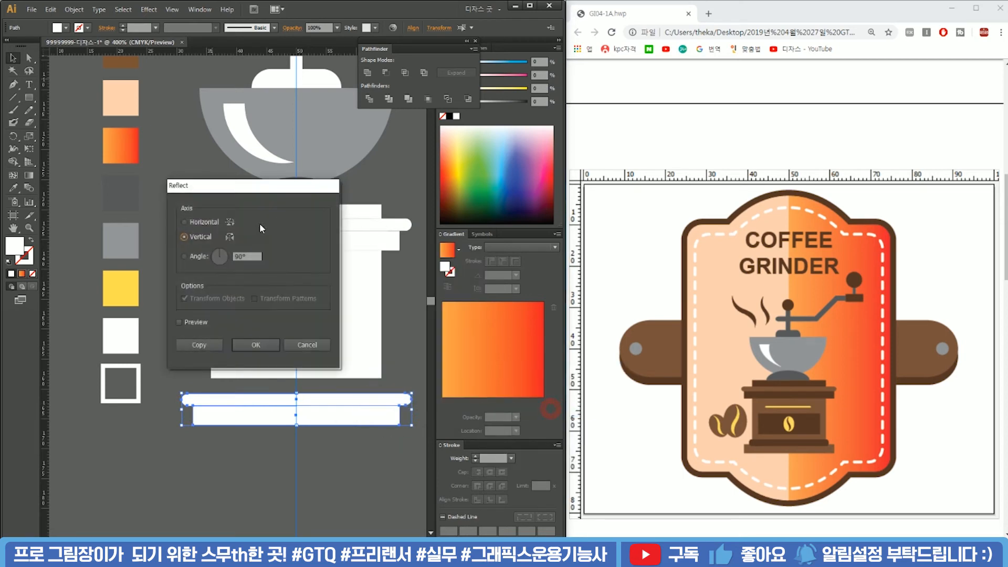
{"action": "left_click", "coordinate": [256, 345]}
{"action": "left_click_drag", "start_coordinate": [349, 400], "coordinate": [351, 387]}
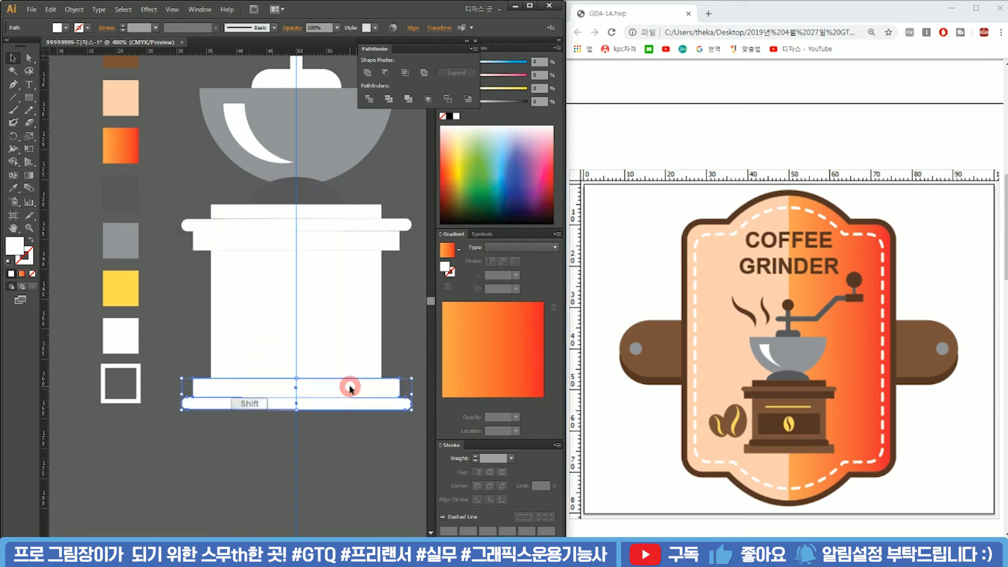
Separate the two copied pieces by moving the slab down, clear of the rounded bar.
{"action": "left_click", "coordinate": [411, 369]}
{"action": "left_click_drag", "start_coordinate": [384, 384], "coordinate": [382, 424]}
{"action": "left_click_drag", "start_coordinate": [391, 400], "coordinate": [390, 386]}
{"action": "left_click_drag", "start_coordinate": [393, 387], "coordinate": [357, 354]}
{"action": "key", "text": "a"}
{"action": "left_click_drag", "start_coordinate": [387, 430], "coordinate": [348, 353]}
{"action": "left_click", "coordinate": [357, 380]}
{"action": "left_click", "coordinate": [349, 358]}
{"action": "left_click", "coordinate": [355, 378]}
{"action": "key", "text": "v"}
{"action": "left_click_drag", "start_coordinate": [362, 374], "coordinate": [320, 380]}
{"action": "key", "text": "ctrl+z"}
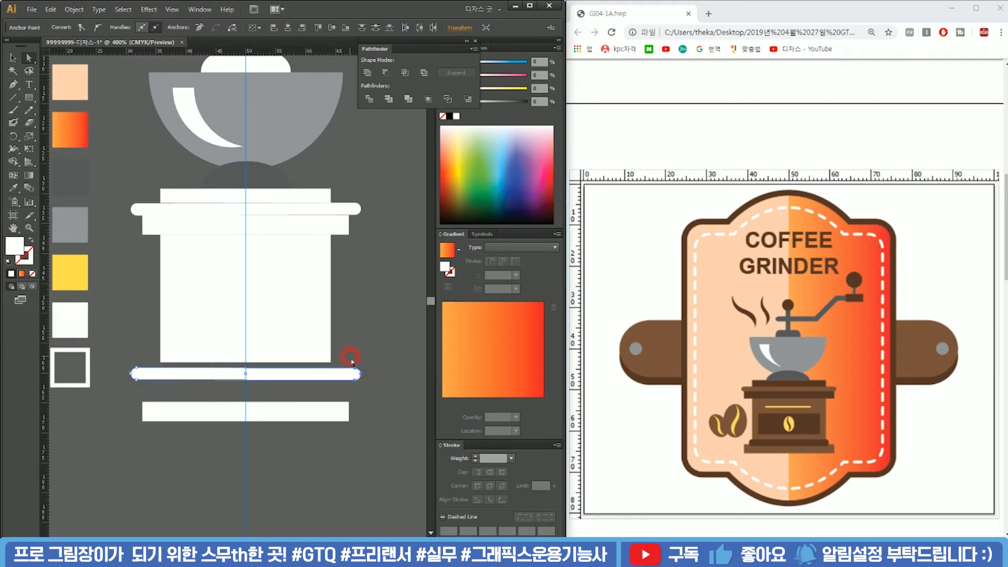
{"action": "left_click_drag", "start_coordinate": [357, 376], "coordinate": [323, 375]}
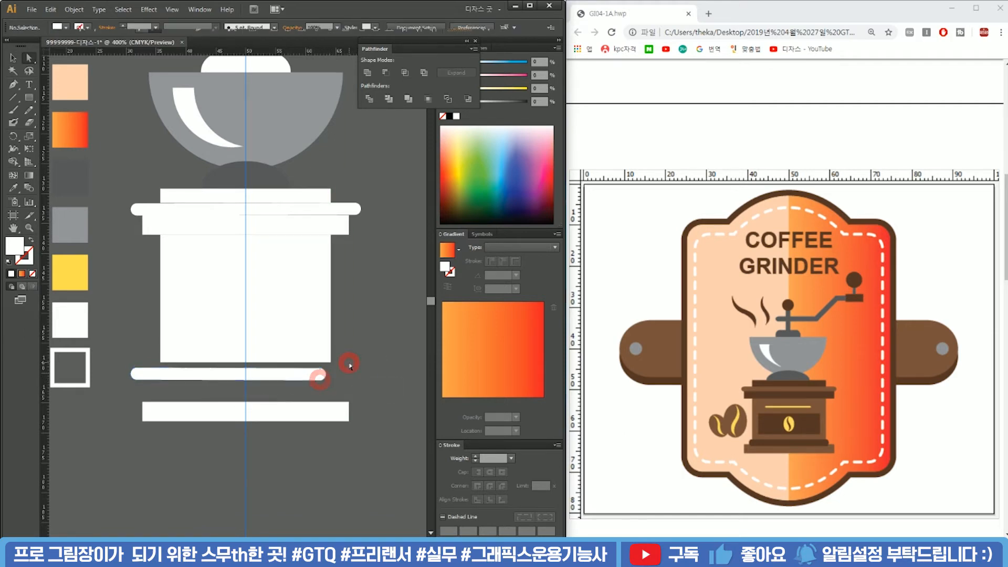
{"action": "scroll", "coordinate": [279, 371], "scroll_direction": "left", "scroll_amount": 2}
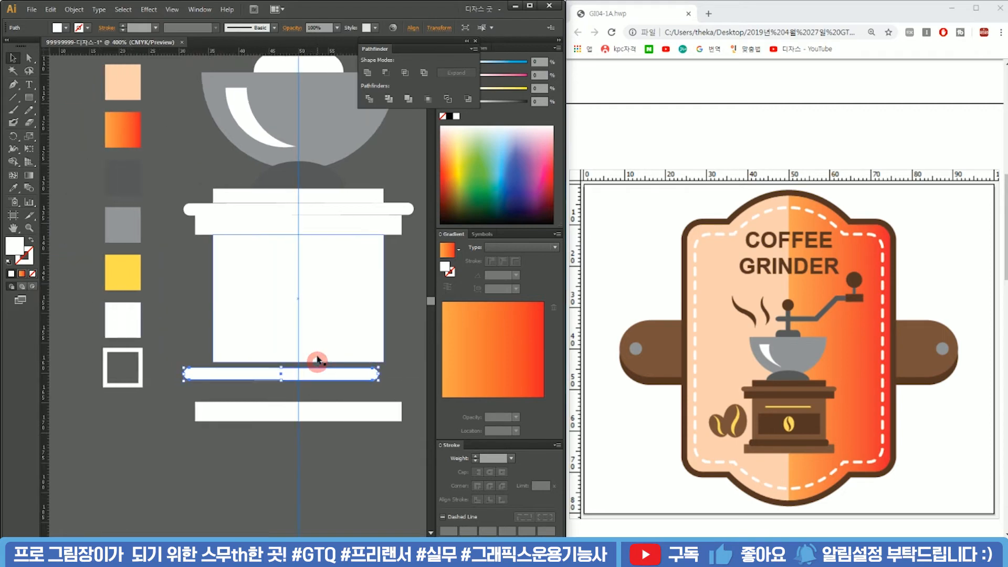
Delete the copied lower bar and draw new rounded rectangles over the upper bar and under the body's bottom edge.
{"action": "key", "text": "Delete"}
{"action": "left_click_drag", "start_coordinate": [29, 97], "coordinate": [113, 109]}
{"action": "left_click_drag", "start_coordinate": [184, 203], "coordinate": [414, 216]}
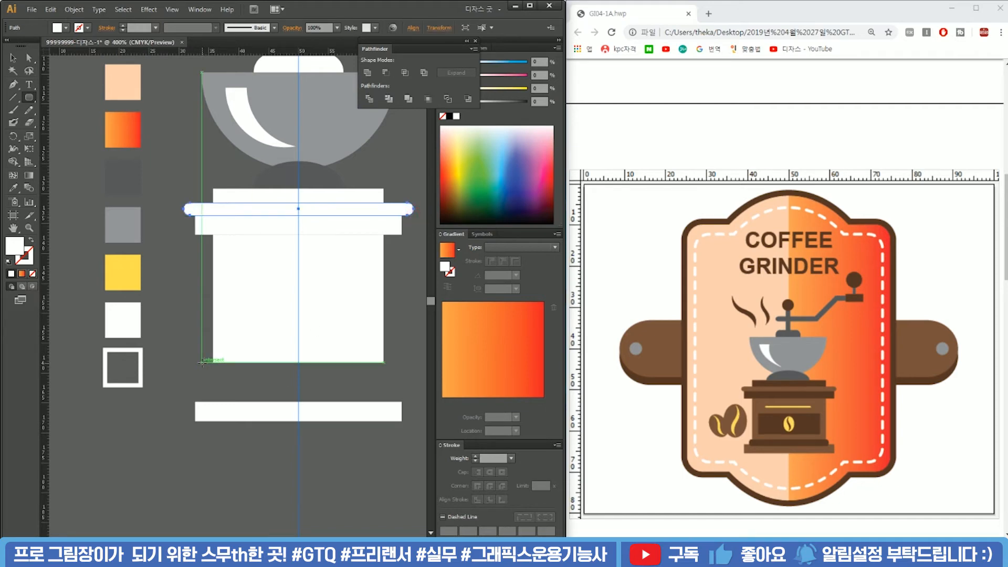
{"action": "left_click_drag", "start_coordinate": [202, 362], "coordinate": [393, 377]}
Delete the redundant duplicate of the rounded bar above the body.
{"action": "key", "text": "v"}
{"action": "left_click", "coordinate": [407, 349]}
{"action": "left_click_drag", "start_coordinate": [405, 212], "coordinate": [376, 209]}
{"action": "left_click", "coordinate": [399, 207]}
{"action": "key", "text": "Delete"}
Adjust the lower rounded bar so it sits centred against the body's bottom edge.
{"action": "left_click", "coordinate": [362, 376]}
{"action": "left_click", "coordinate": [360, 375]}
{"action": "mouse_move", "coordinate": [346, 370]}
{"action": "left_mouse_down"}
{"action": "mouse_move", "coordinate": [346, 396]}
{"action": "mouse_move", "coordinate": [347, 366]}
{"action": "left_mouse_up"}
{"action": "scroll", "coordinate": [347, 334], "scroll_direction": "down", "scroll_amount": 2}
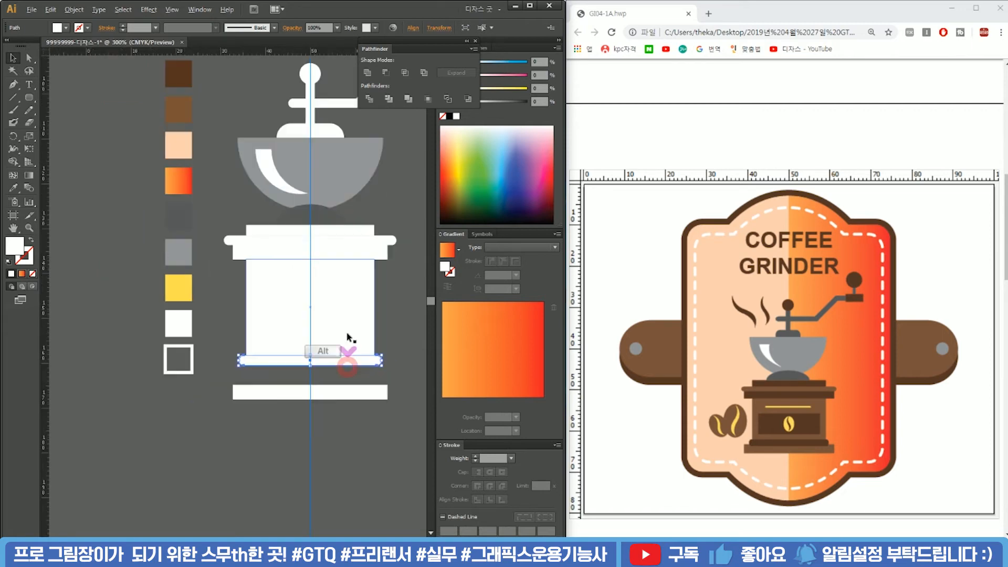
Move the lowest slab up so it sits directly beneath the lower rounded bar.
{"action": "left_click_drag", "start_coordinate": [351, 231], "coordinate": [293, 203]}
{"action": "scroll", "coordinate": [298, 358], "scroll_direction": "up", "scroll_amount": 3}
{"action": "left_click_drag", "start_coordinate": [354, 343], "coordinate": [302, 419]}
{"action": "left_click_drag", "start_coordinate": [345, 383], "coordinate": [325, 412]}
{"action": "scroll", "coordinate": [345, 340], "scroll_direction": "down", "scroll_amount": 2}
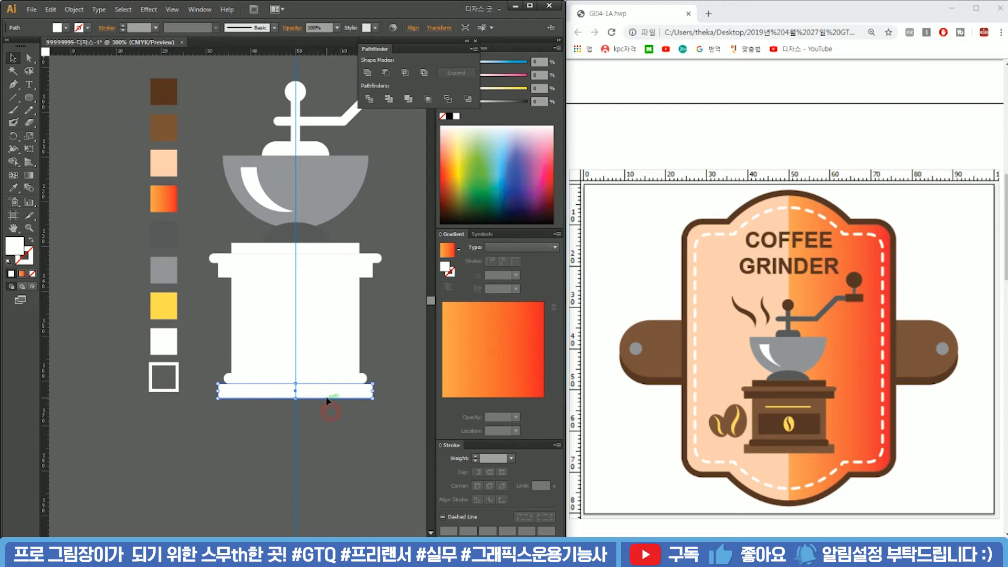
{"action": "left_click", "coordinate": [388, 411]}
Fill the body, the bottom slab and the upper rounded bar with the medium brown swatch.
{"action": "left_click", "coordinate": [364, 392]}
{"action": "left_click", "coordinate": [349, 304], "text": "shift"}
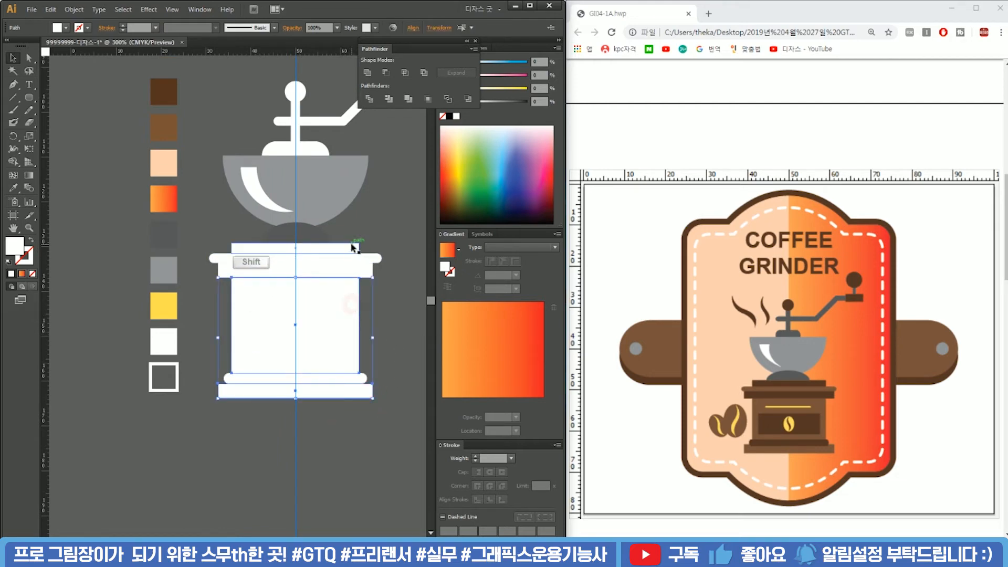
{"action": "left_click", "coordinate": [371, 260], "text": "shift"}
{"action": "left_click_drag", "start_coordinate": [375, 222], "coordinate": [297, 291]}
{"action": "key", "text": "i"}
{"action": "left_click", "coordinate": [149, 204]}
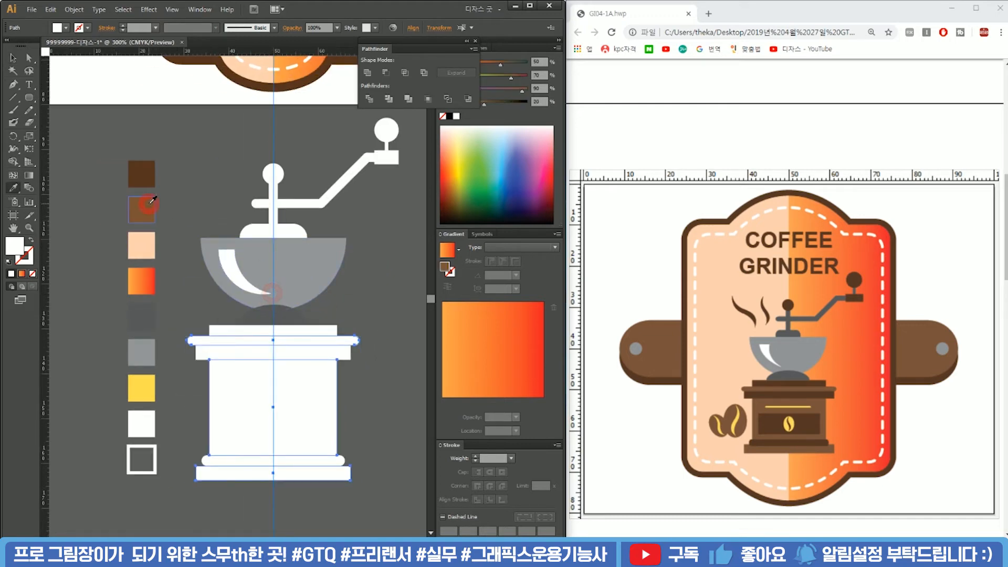
Fill the top slab, the wide upper slab and the lower rounded bar with the dark brown swatch.
{"action": "left_click", "coordinate": [331, 330]}
{"action": "left_click", "coordinate": [331, 353], "text": "shift"}
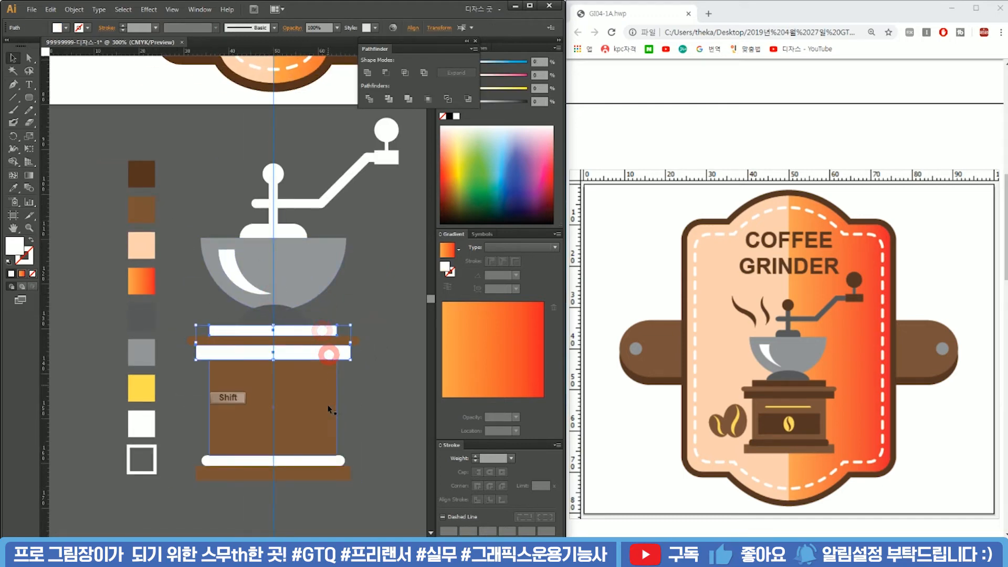
{"action": "left_click", "coordinate": [330, 462], "text": "shift"}
{"action": "key", "text": "i"}
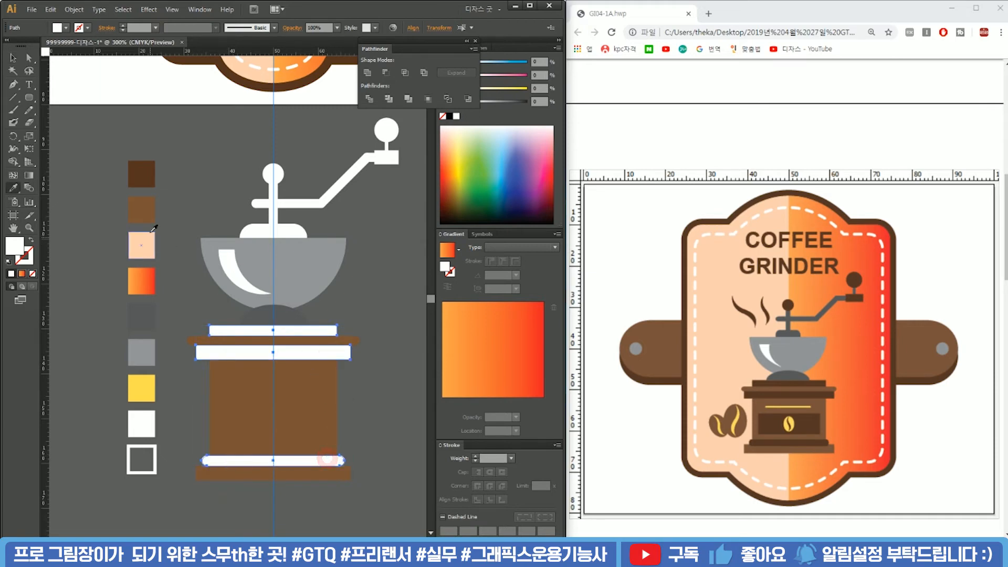
{"action": "left_click", "coordinate": [149, 181]}
{"action": "left_click", "coordinate": [236, 167]}
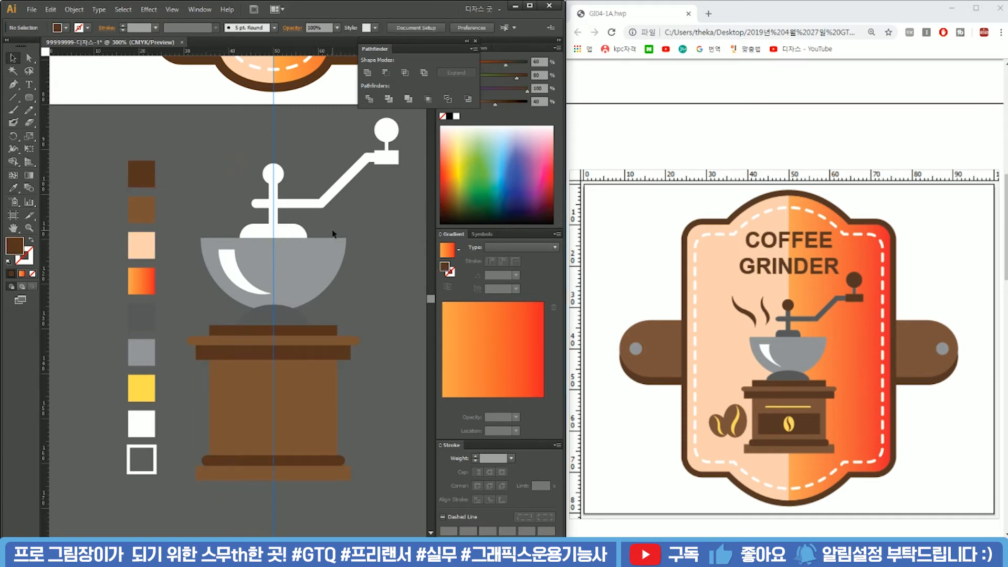
Fill both round knobs and the crank's end block with the dark brown swatch.
{"action": "left_click", "coordinate": [272, 175]}
{"action": "left_click", "coordinate": [387, 130], "text": "shift"}
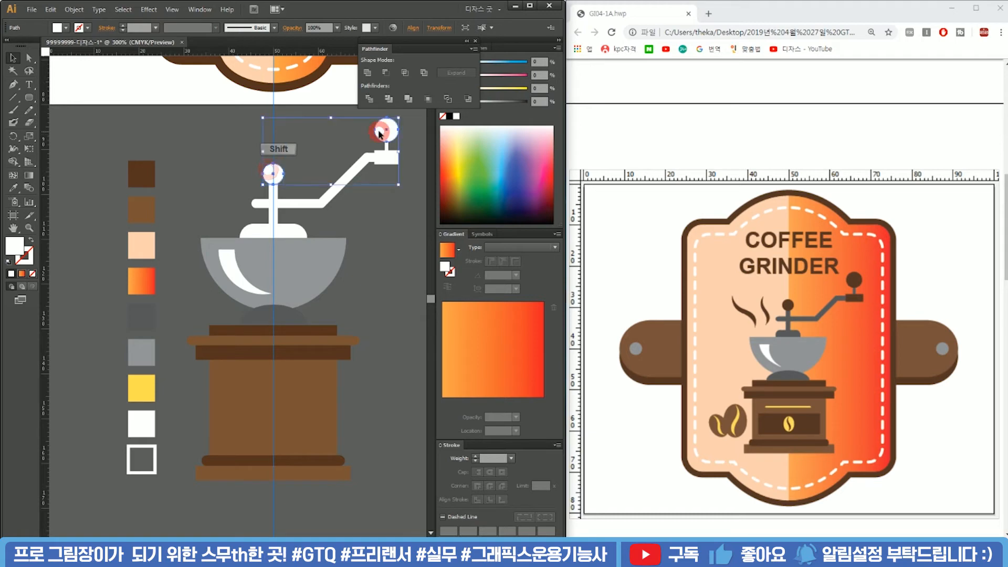
{"action": "left_click", "coordinate": [389, 157], "text": "shift"}
{"action": "left_click", "coordinate": [386, 148], "text": "shift"}
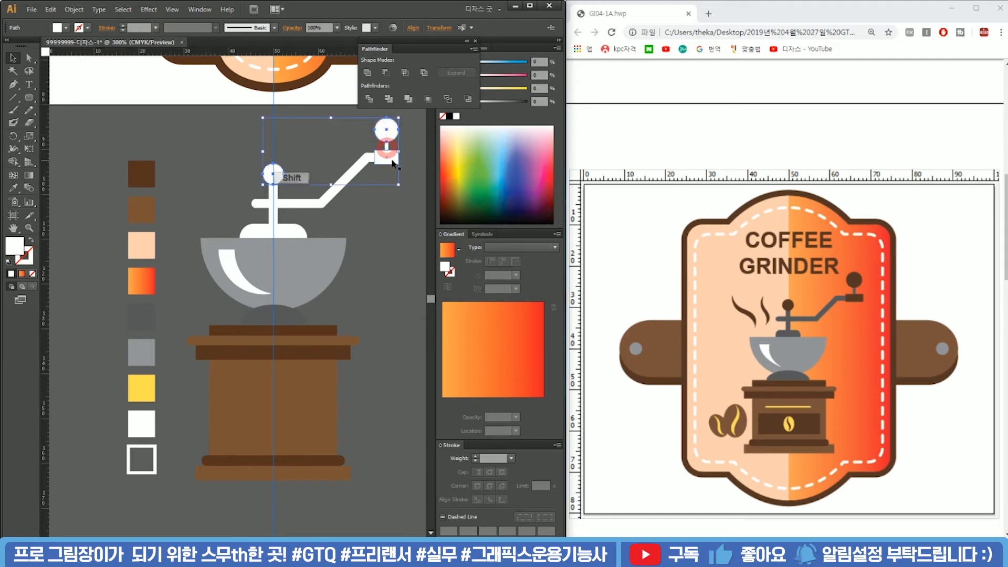
{"action": "key", "text": "i"}
{"action": "left_click", "coordinate": [146, 173]}
{"action": "key", "text": "v"}
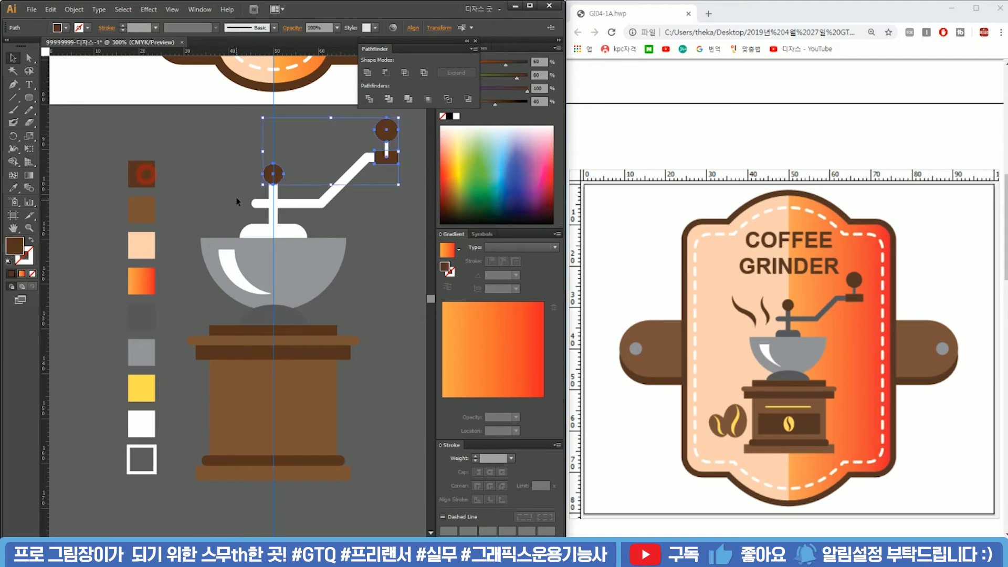
Fill the crank arm segments, the central post and the rounded cap with the bowl base's dark gray.
{"action": "left_click", "coordinate": [366, 160]}
{"action": "left_click", "coordinate": [371, 170]}
{"action": "left_click", "coordinate": [276, 189], "text": "shift"}
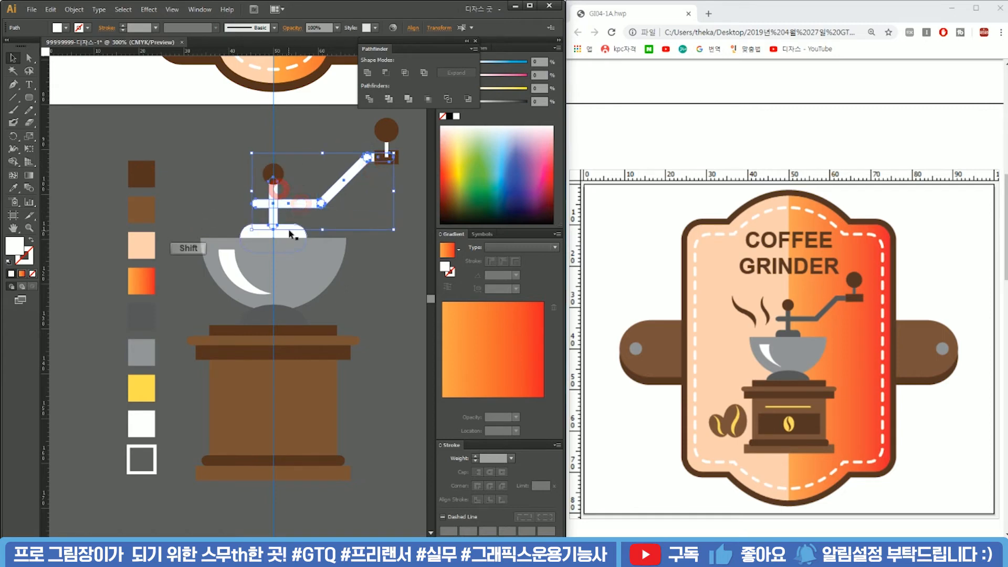
{"action": "left_click", "coordinate": [285, 314]}
{"action": "key", "text": "v"}
{"action": "left_click", "coordinate": [366, 297]}
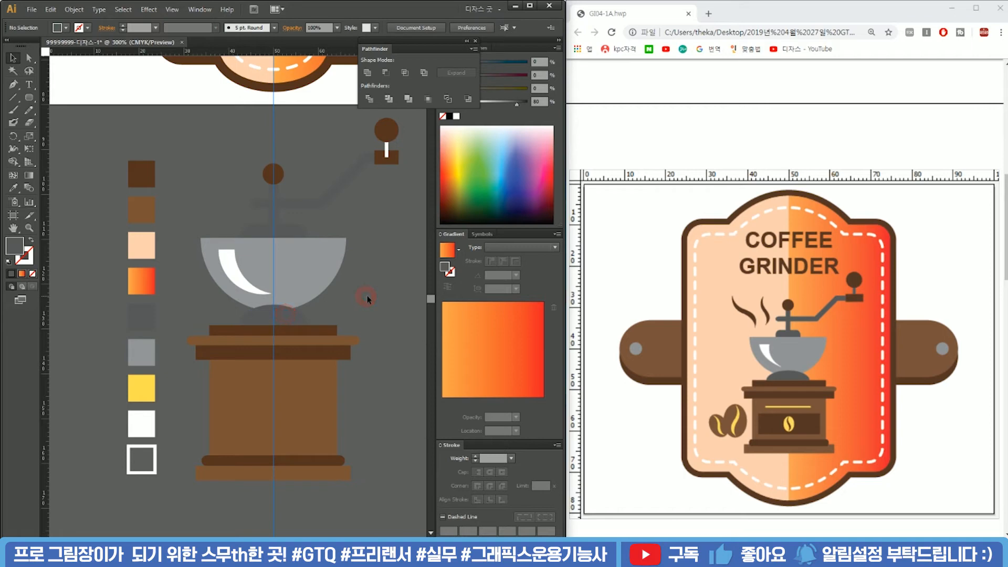
Bring the brown block at the crank's end in front of the small white post.
{"action": "left_click", "coordinate": [398, 161]}
{"action": "right_click", "coordinate": [399, 161]}
{"action": "left_click", "coordinate": [550, 311]}
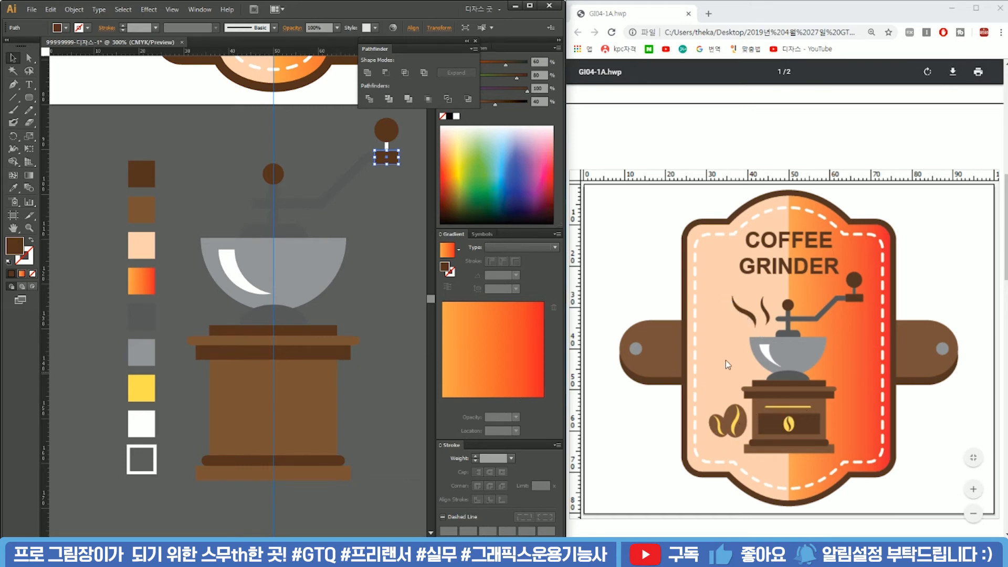
{"action": "left_click", "coordinate": [378, 369]}
Draw a thin rounded bar across the upper part of the brown body and fill it with the yellow swatch.
{"action": "left_click_drag", "start_coordinate": [343, 377], "coordinate": [359, 343]}
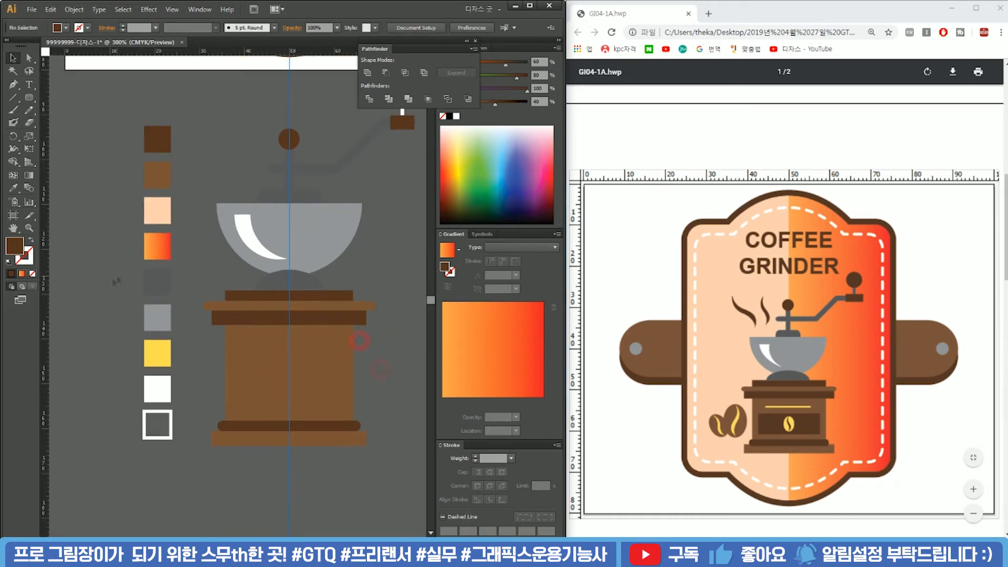
{"action": "left_click", "coordinate": [285, 336]}
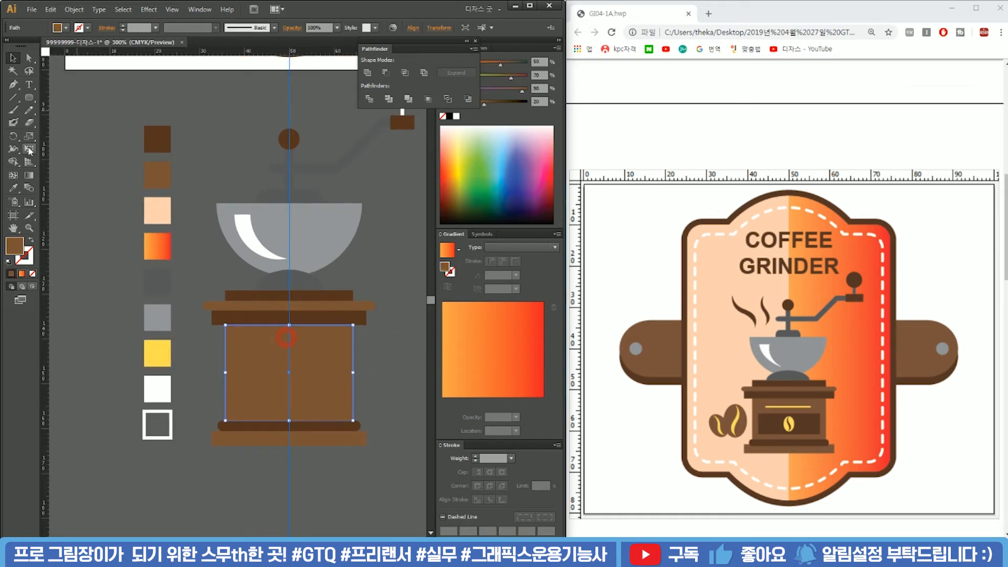
{"action": "left_click_drag", "start_coordinate": [30, 97], "coordinate": [98, 110]}
{"action": "left_click_drag", "start_coordinate": [289, 344], "coordinate": [352, 344]}
{"action": "key", "text": "i"}
{"action": "left_click", "coordinate": [158, 353]}
{"action": "key", "text": "v"}
Shorten the yellow bar evenly on both sides so it stays centred on the body.
{"action": "scroll", "coordinate": [355, 347], "scroll_direction": "up", "scroll_amount": 3}
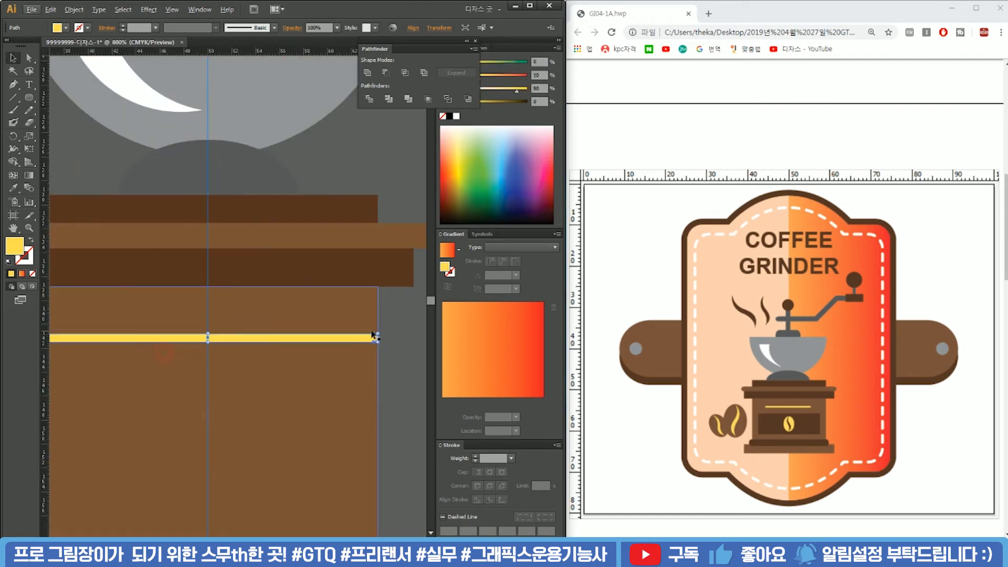
{"action": "left_click_drag", "start_coordinate": [377, 334], "coordinate": [334, 336]}
{"action": "left_click_drag", "start_coordinate": [254, 354], "coordinate": [322, 350]}
Add a dark brown rectangular drawer panel centred on the body below the yellow bar.
{"action": "left_click_drag", "start_coordinate": [402, 331], "coordinate": [375, 371]}
{"action": "scroll", "coordinate": [350, 359], "scroll_direction": "down", "scroll_amount": 1}
{"action": "scroll", "coordinate": [353, 354], "scroll_direction": "down", "scroll_amount": 2}
{"action": "left_click", "coordinate": [412, 338]}
{"action": "left_click", "coordinate": [405, 359]}
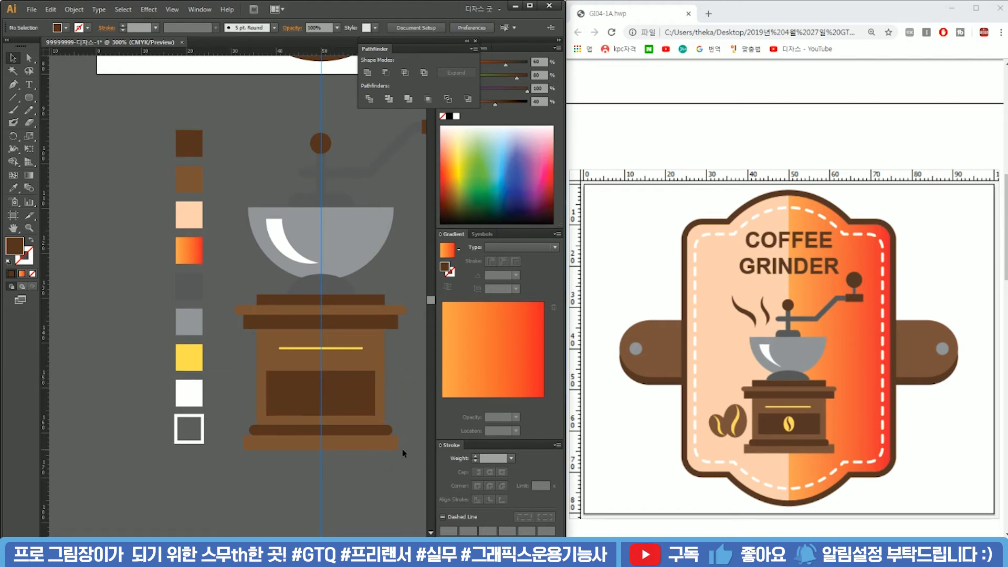
{"action": "scroll", "coordinate": [400, 425], "scroll_direction": "up", "scroll_amount": 1}
{"action": "left_click_drag", "start_coordinate": [399, 424], "coordinate": [375, 418]}
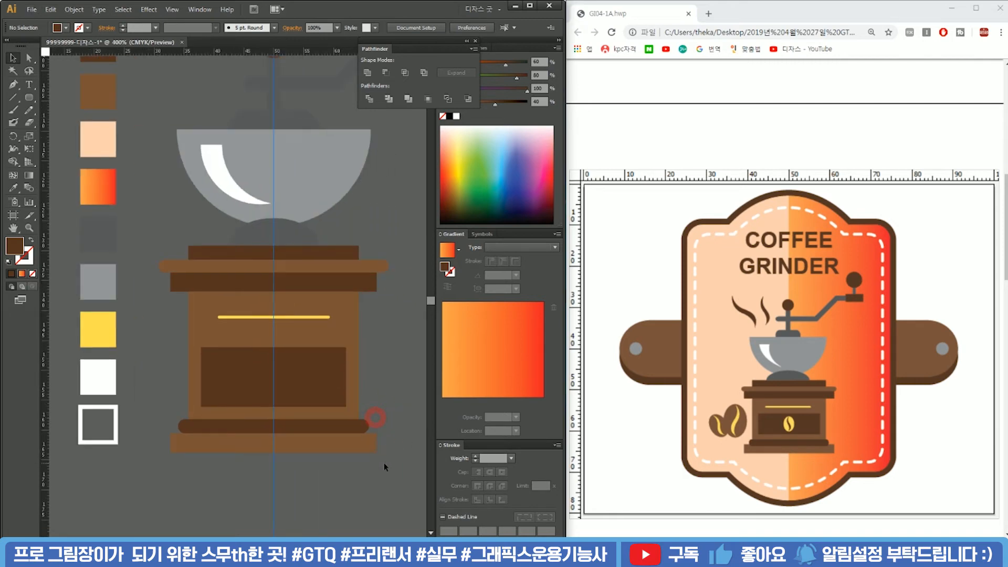
Shorten the brown body by raising its lower edge with the drawer panel and base, and move the yellow bar up slightly.
{"action": "left_click_drag", "start_coordinate": [148, 339], "coordinate": [145, 333]}
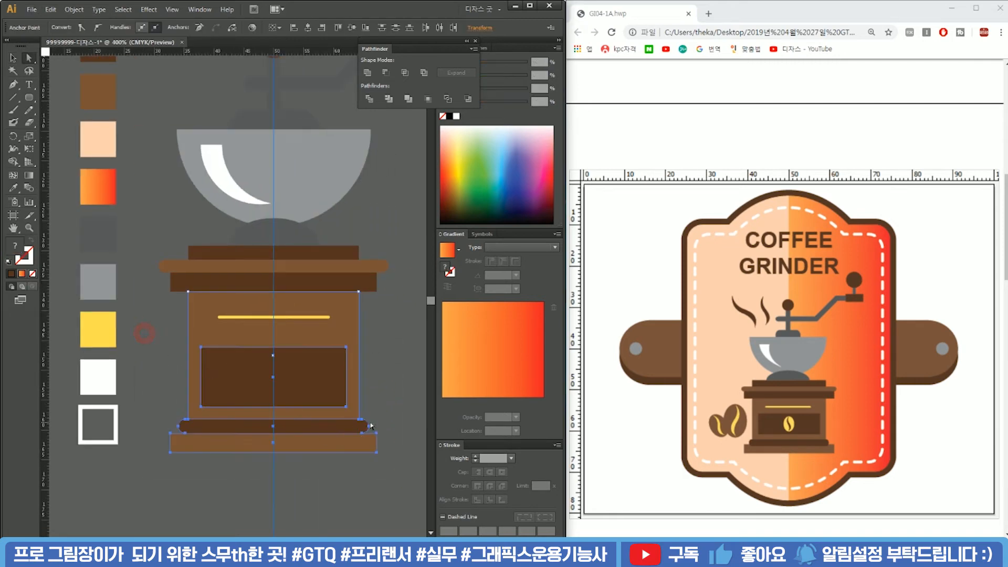
{"action": "left_click_drag", "start_coordinate": [365, 423], "coordinate": [362, 405]}
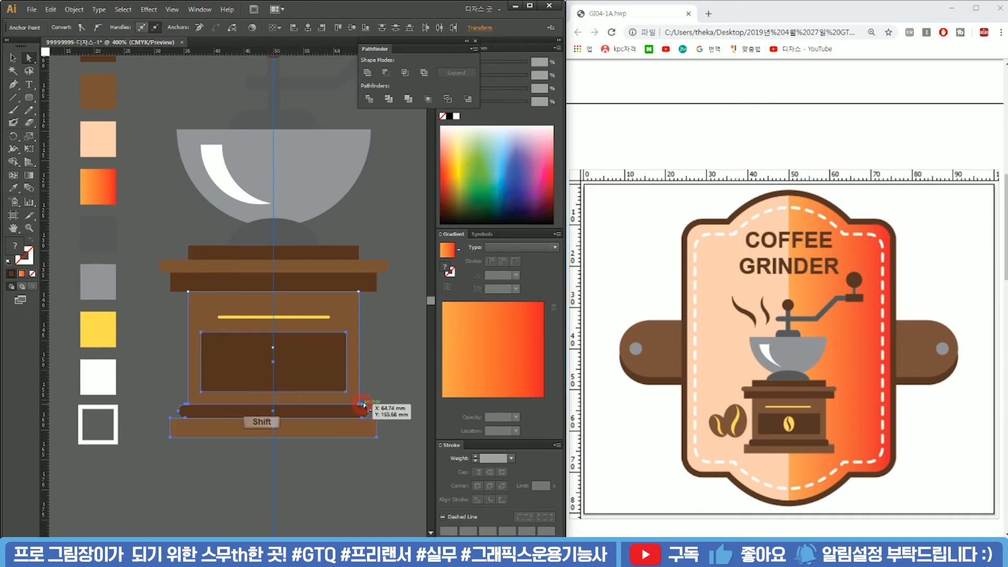
{"action": "left_click", "coordinate": [380, 373]}
{"action": "left_click_drag", "start_coordinate": [317, 325], "coordinate": [317, 311]}
{"action": "left_click", "coordinate": [378, 317]}
{"action": "left_click_drag", "start_coordinate": [314, 380], "coordinate": [347, 369]}
Delete the copied column of color swatches beside the grinder.
{"action": "left_click_drag", "start_coordinate": [33, 99], "coordinate": [87, 122]}
{"action": "scroll", "coordinate": [179, 199], "scroll_direction": "down", "scroll_amount": 1}
{"action": "left_click_drag", "start_coordinate": [198, 221], "coordinate": [239, 328]}
{"action": "left_click_drag", "start_coordinate": [184, 486], "coordinate": [209, 524]}
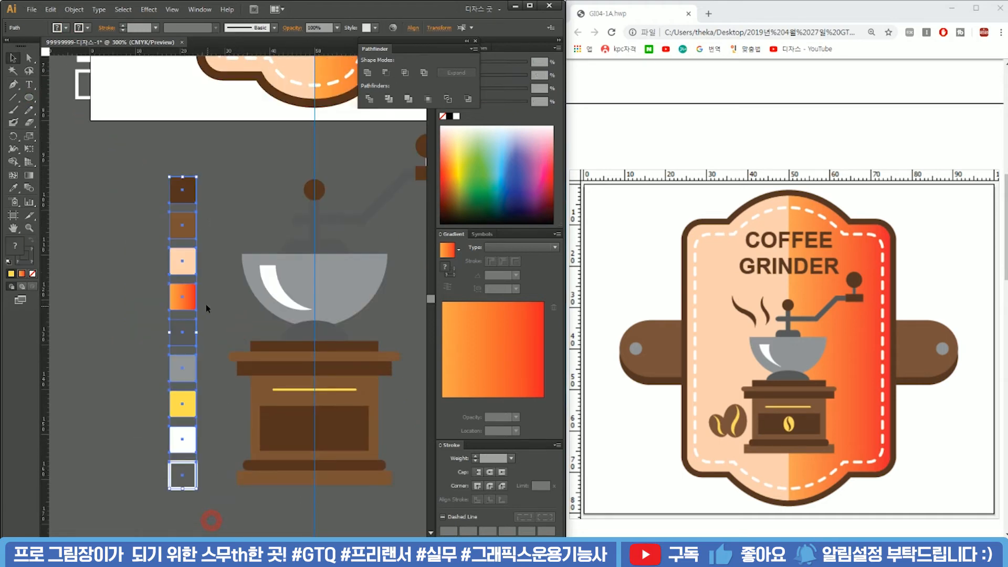
{"action": "scroll", "coordinate": [206, 304], "scroll_direction": "down", "scroll_amount": 3}
{"action": "scroll", "coordinate": [210, 324], "scroll_direction": "up", "scroll_amount": 2}
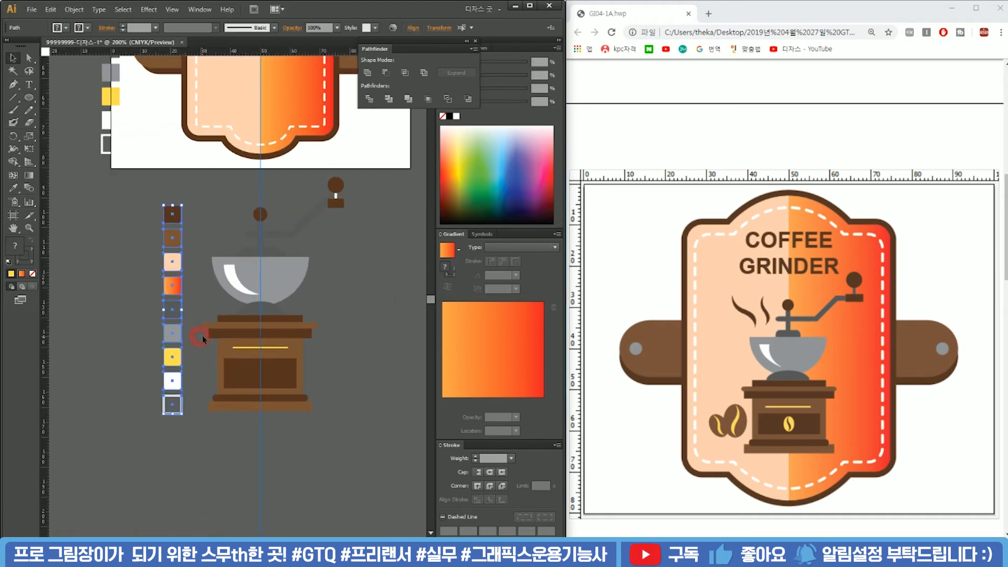
{"action": "key", "text": "Delete"}
Draw an upright ellipse for a coffee bean beside the grinder's body and fill it with the body's medium brown.
{"action": "scroll", "coordinate": [190, 332], "scroll_direction": "down", "scroll_amount": 2}
{"action": "scroll", "coordinate": [200, 338], "scroll_direction": "up", "scroll_amount": 2}
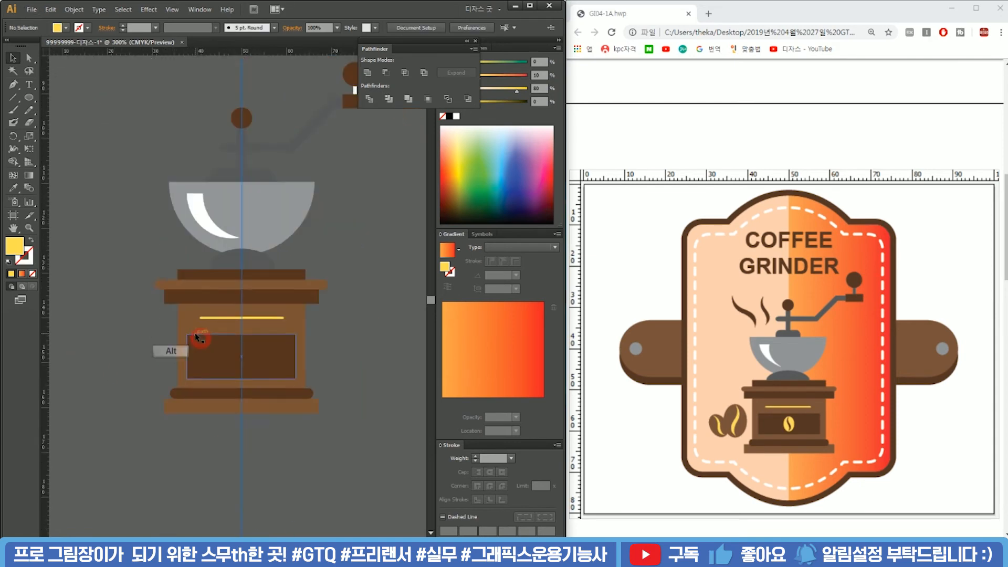
{"action": "left_click_drag", "start_coordinate": [91, 295], "coordinate": [143, 363]}
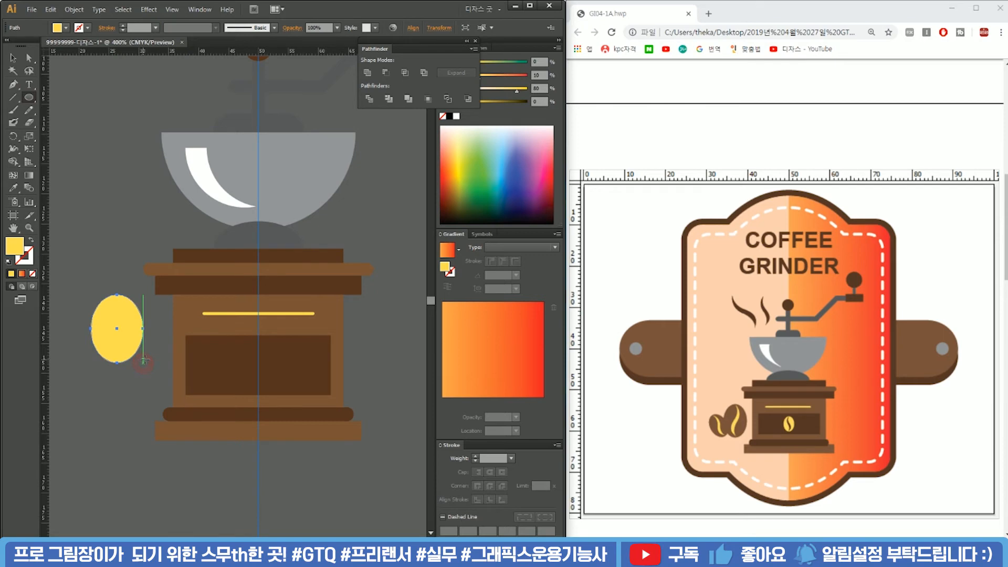
{"action": "key", "text": "i"}
{"action": "left_click", "coordinate": [231, 355]}
{"action": "key", "text": "v"}
{"action": "left_click", "coordinate": [100, 233]}
{"action": "left_click", "coordinate": [122, 320]}
{"action": "key", "text": "i"}
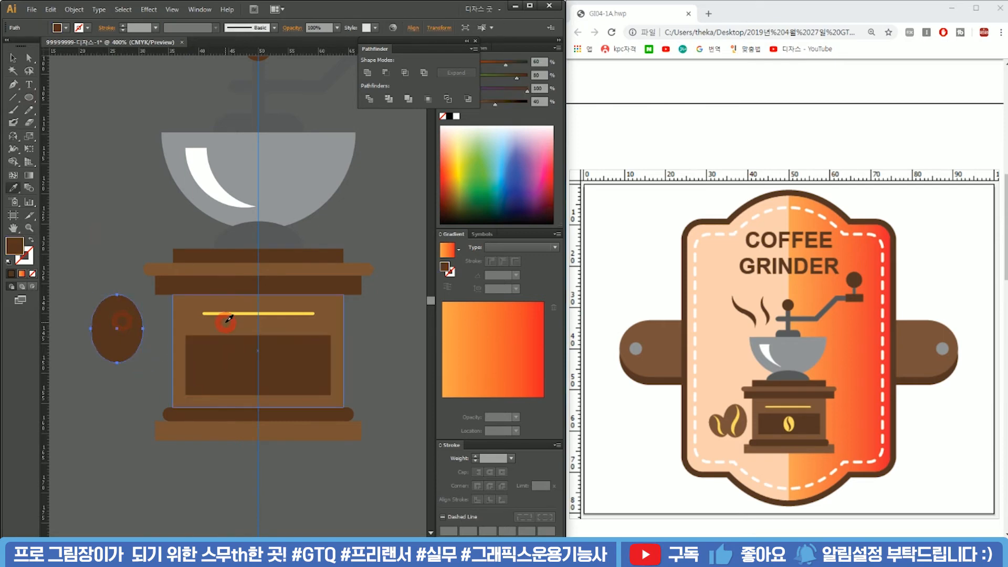
{"action": "left_click", "coordinate": [226, 323]}
{"action": "key", "text": "v"}
{"action": "left_click", "coordinate": [118, 258]}
Paint an S-shaped curve above the bean ellipse with the Paintbrush tool and set its brush definition to Basic.
{"action": "key", "text": "p"}
{"action": "scroll", "coordinate": [126, 304], "scroll_direction": "up", "scroll_amount": 2}
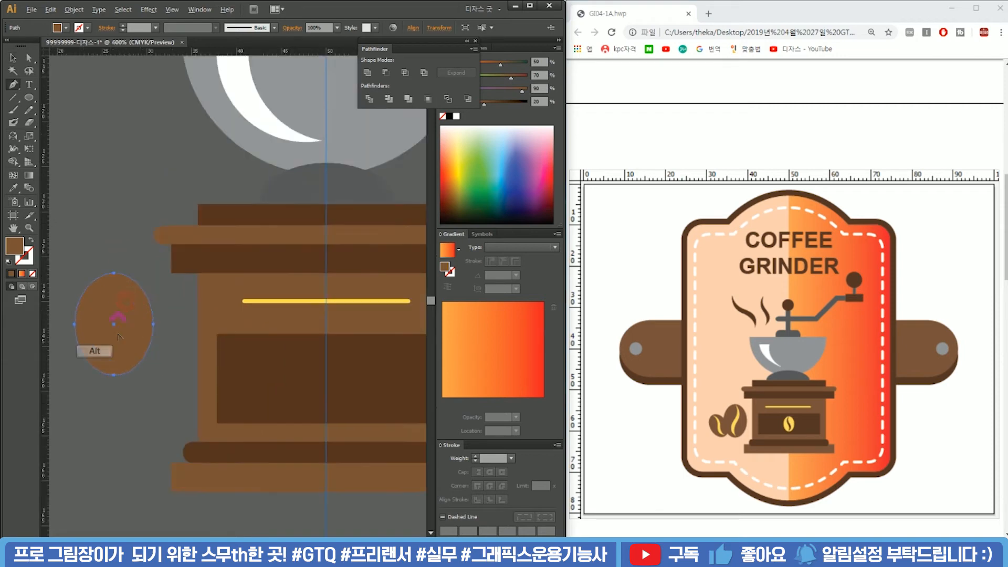
{"action": "left_click_drag", "start_coordinate": [248, 315], "coordinate": [321, 322]}
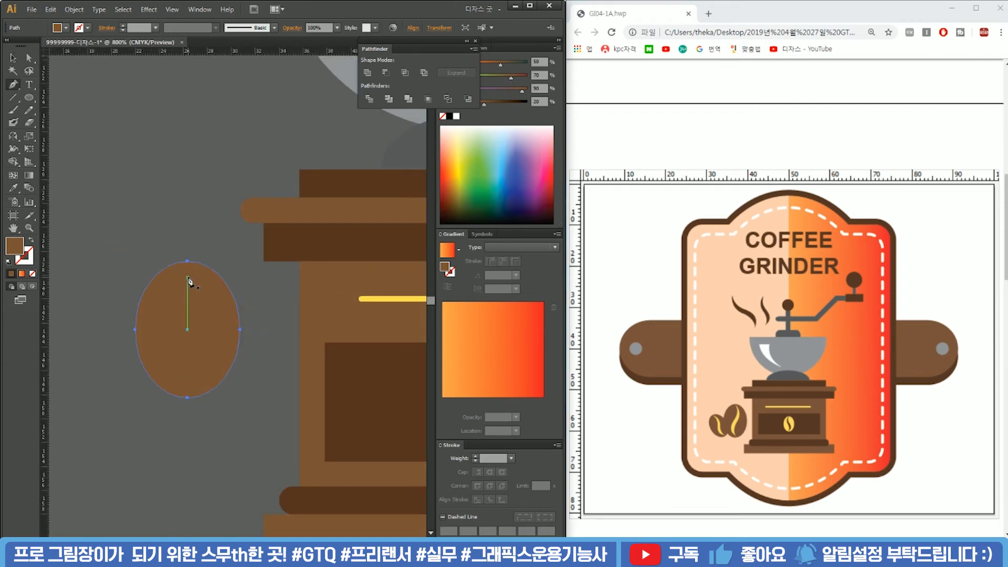
{"action": "left_click_drag", "start_coordinate": [227, 272], "coordinate": [274, 303]}
{"action": "left_click", "coordinate": [179, 164]}
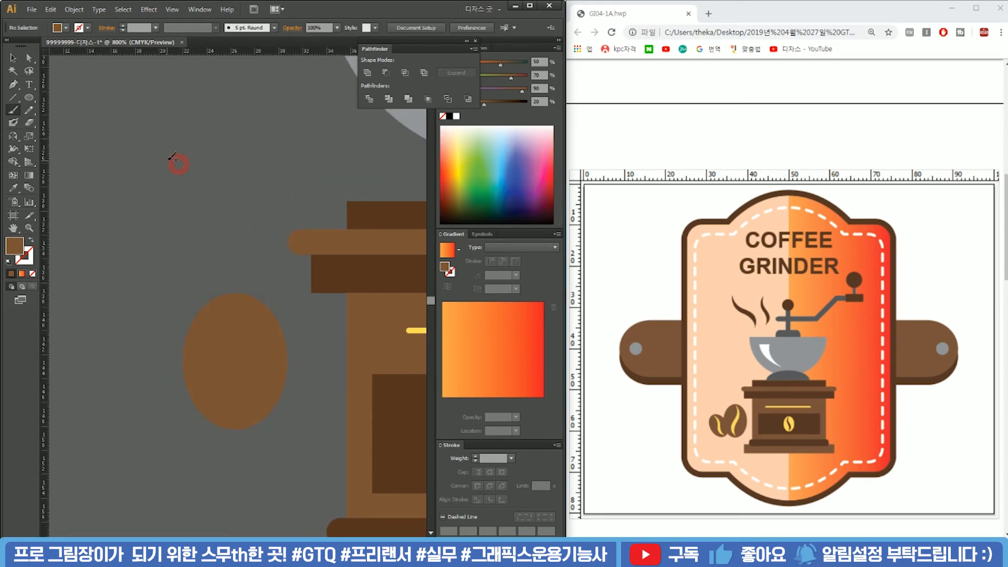
{"action": "left_click_drag", "start_coordinate": [172, 286], "coordinate": [169, 288]}
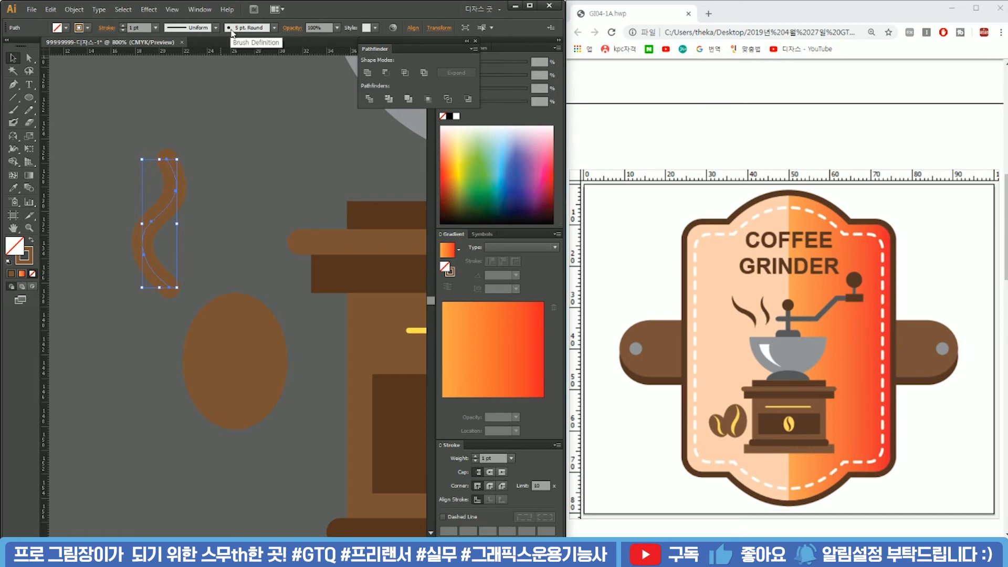
{"action": "left_click", "coordinate": [249, 29]}
{"action": "left_click", "coordinate": [217, 64]}
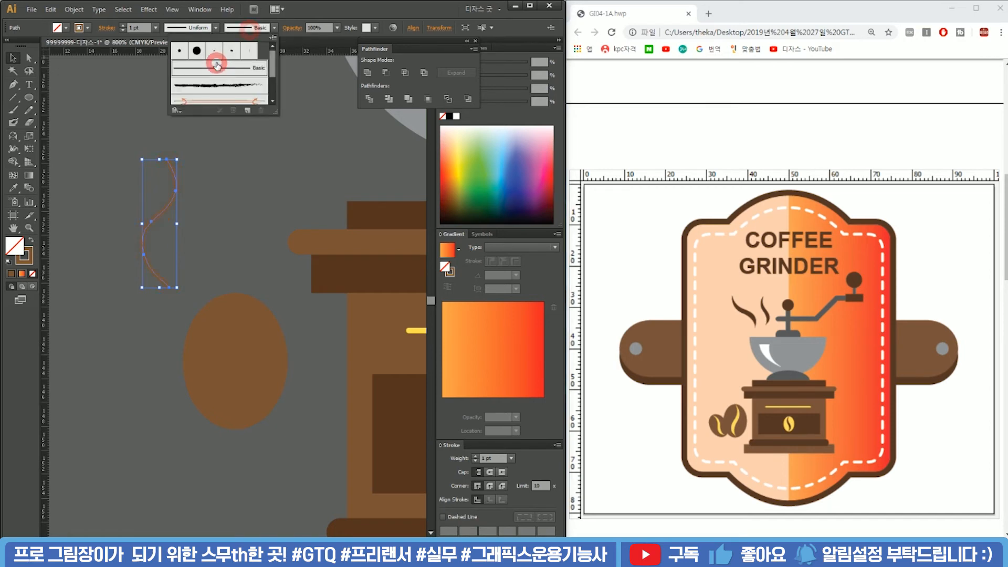
Apply Width Profile 1 to the S-shaped curve and set its stroke weight to 3 pt.
{"action": "left_click", "coordinate": [203, 29]}
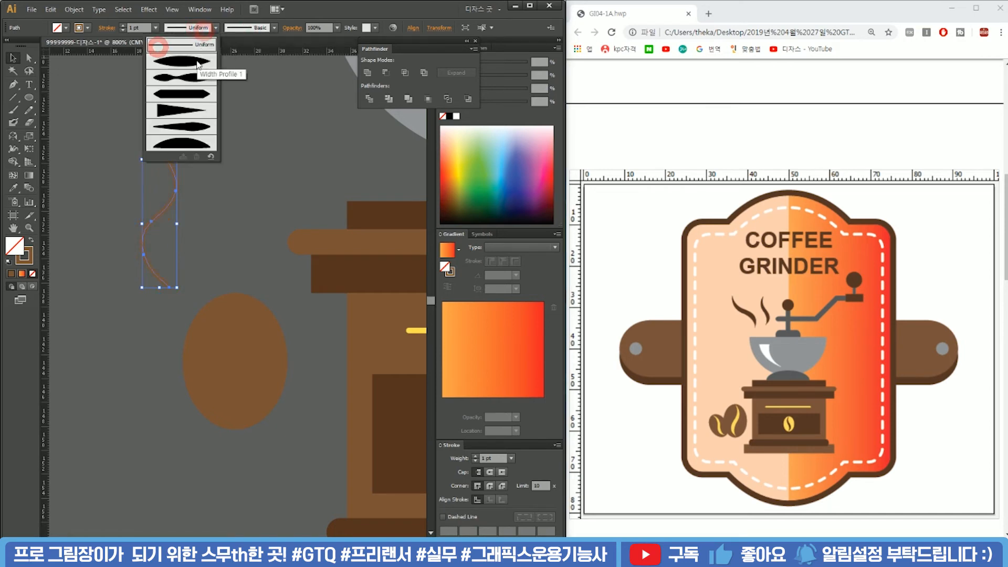
{"action": "left_click", "coordinate": [196, 59]}
{"action": "left_click", "coordinate": [124, 24]}
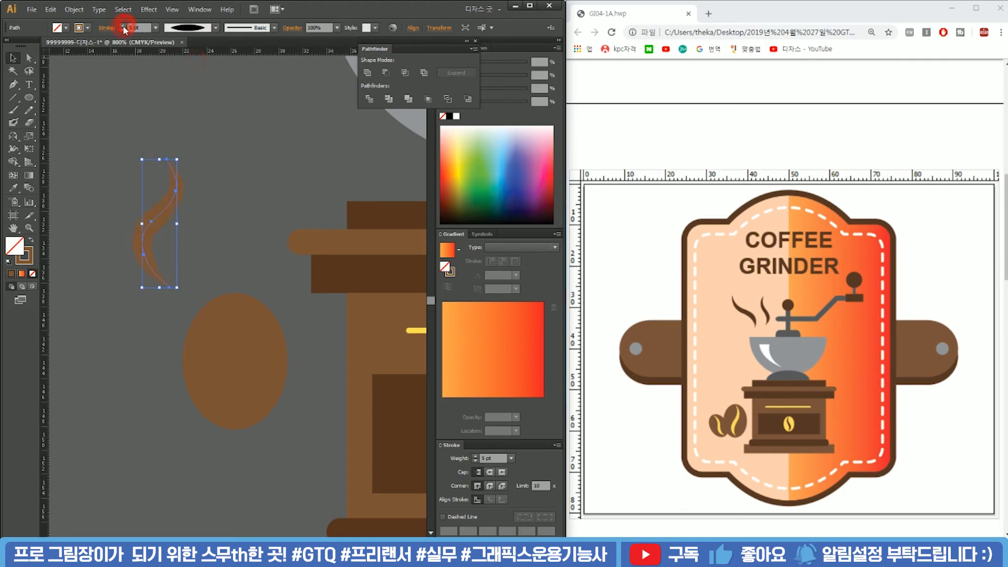
{"action": "left_click", "coordinate": [125, 29]}
{"action": "left_click", "coordinate": [184, 29]}
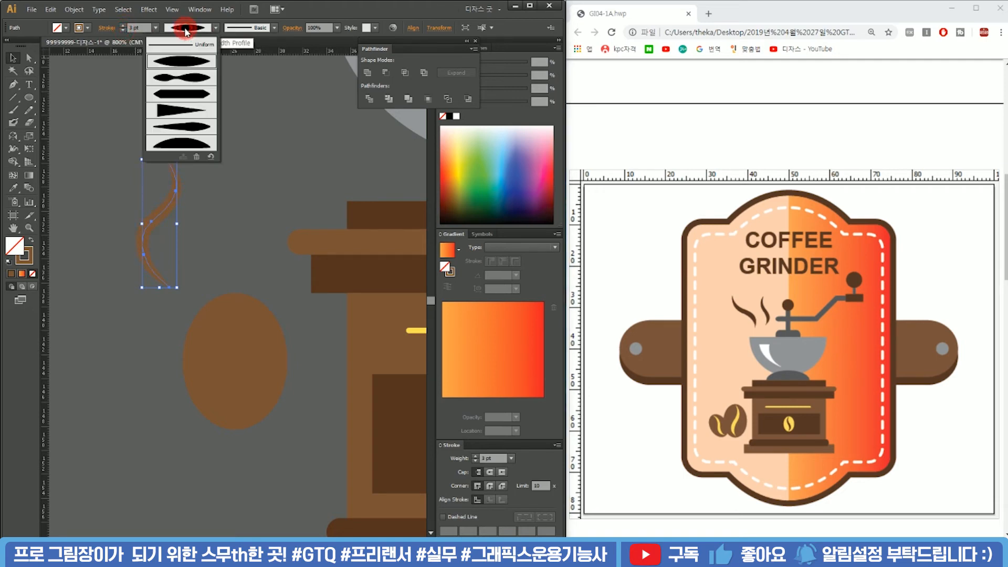
{"action": "left_click", "coordinate": [242, 30]}
{"action": "left_click", "coordinate": [312, 15]}
Move the S-shaped curve onto the middle of the bean ellipse and shrink it to fit inside.
{"action": "left_click", "coordinate": [196, 193]}
{"action": "left_click_drag", "start_coordinate": [199, 137], "coordinate": [151, 170]}
{"action": "left_click", "coordinate": [196, 176]}
{"action": "left_click", "coordinate": [169, 195]}
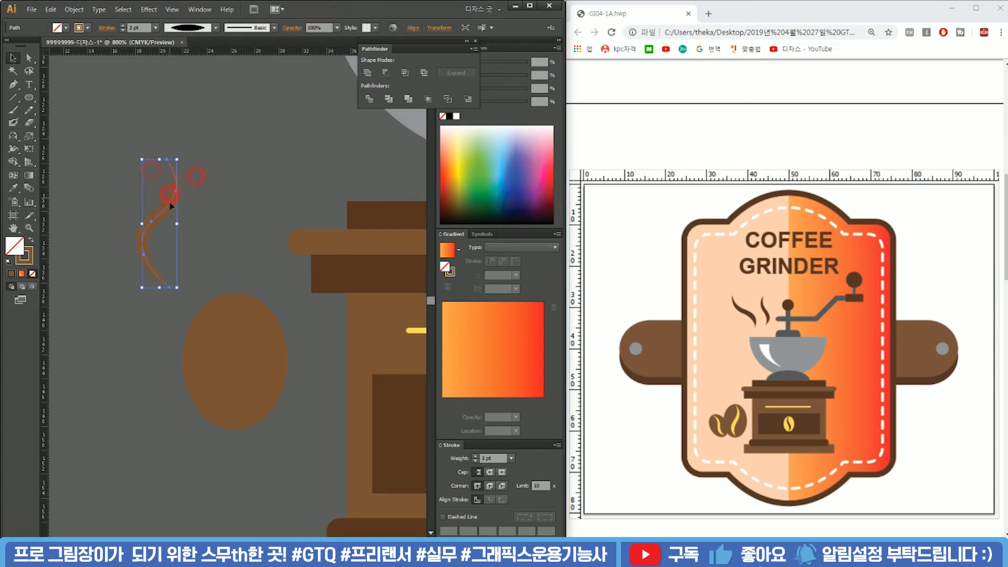
{"action": "left_click_drag", "start_coordinate": [142, 224], "coordinate": [237, 353]}
{"action": "left_click", "coordinate": [235, 210]}
{"action": "left_click_drag", "start_coordinate": [252, 430], "coordinate": [248, 430]}
Fill the bean ellipse with the yellow of the bar on the grinder's body.
{"action": "left_click", "coordinate": [273, 329], "text": "shift"}
{"action": "left_click_drag", "start_coordinate": [342, 360], "coordinate": [260, 354]}
{"action": "key", "text": "i"}
{"action": "left_click", "coordinate": [391, 324]}
{"action": "key", "text": "v"}
{"action": "left_click", "coordinate": [205, 240]}
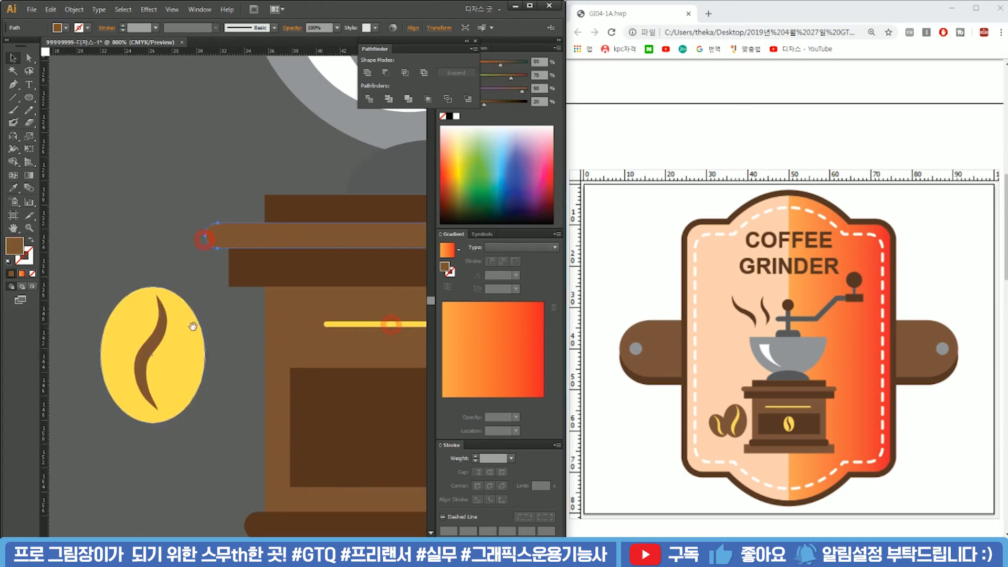
Refine the S-shaped curve inside the bean, shifting its upper end point slightly outward toward the ellipse's tip.
{"action": "left_click_drag", "start_coordinate": [168, 327], "coordinate": [228, 314]}
{"action": "left_click", "coordinate": [231, 313]}
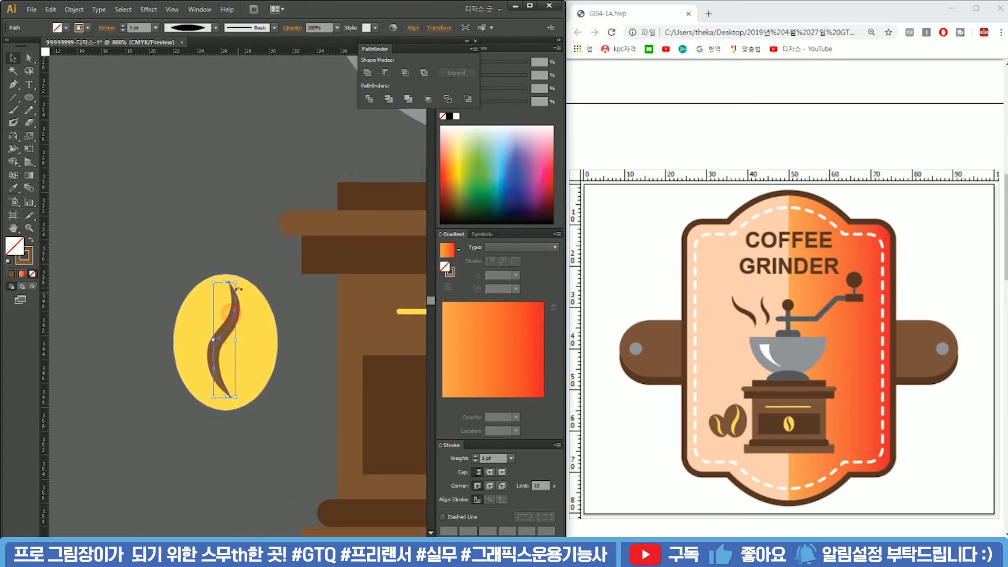
{"action": "left_click", "coordinate": [289, 296]}
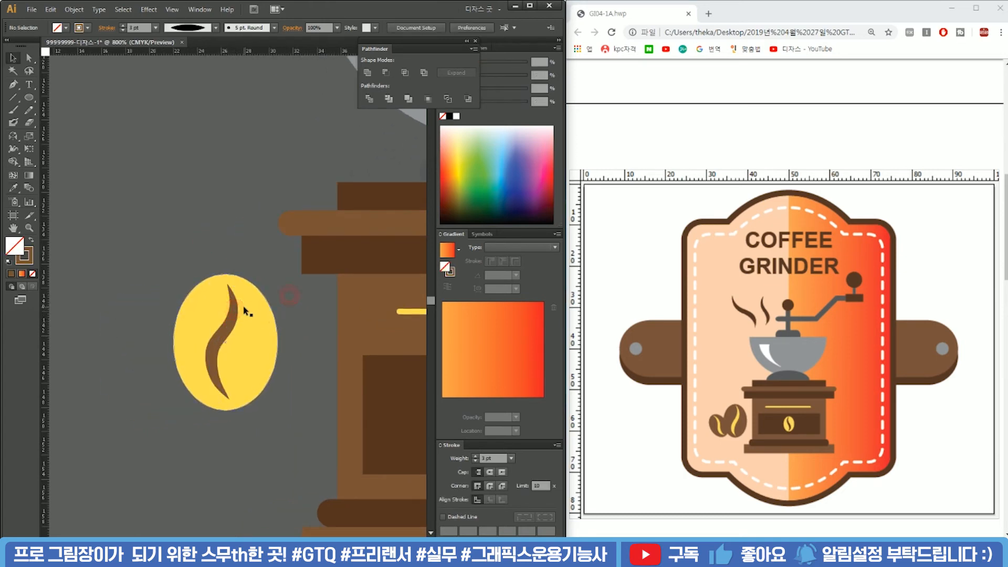
{"action": "left_click", "coordinate": [229, 319]}
{"action": "left_click", "coordinate": [266, 272]}
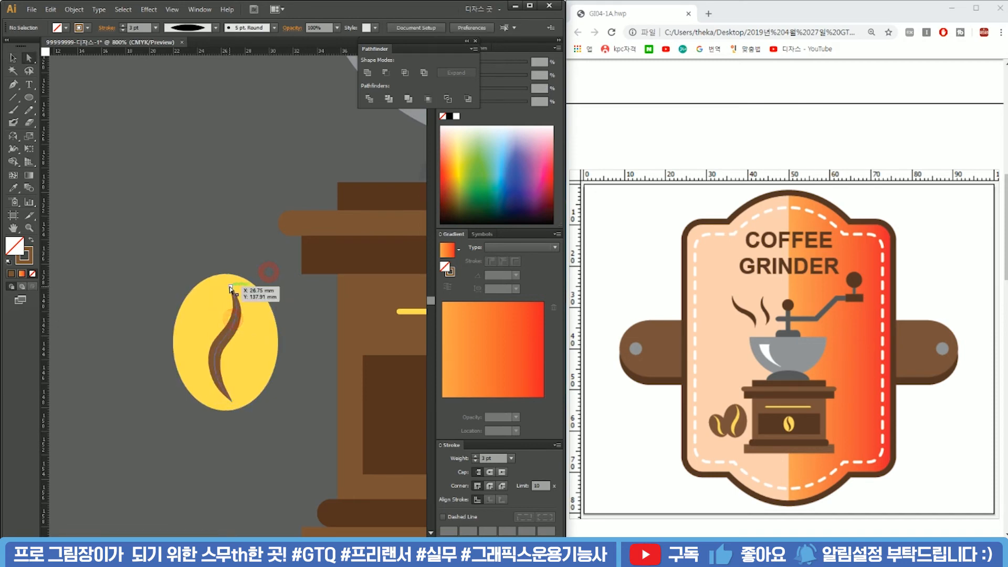
{"action": "left_click", "coordinate": [231, 288]}
{"action": "left_click_drag", "start_coordinate": [229, 288], "coordinate": [226, 285]}
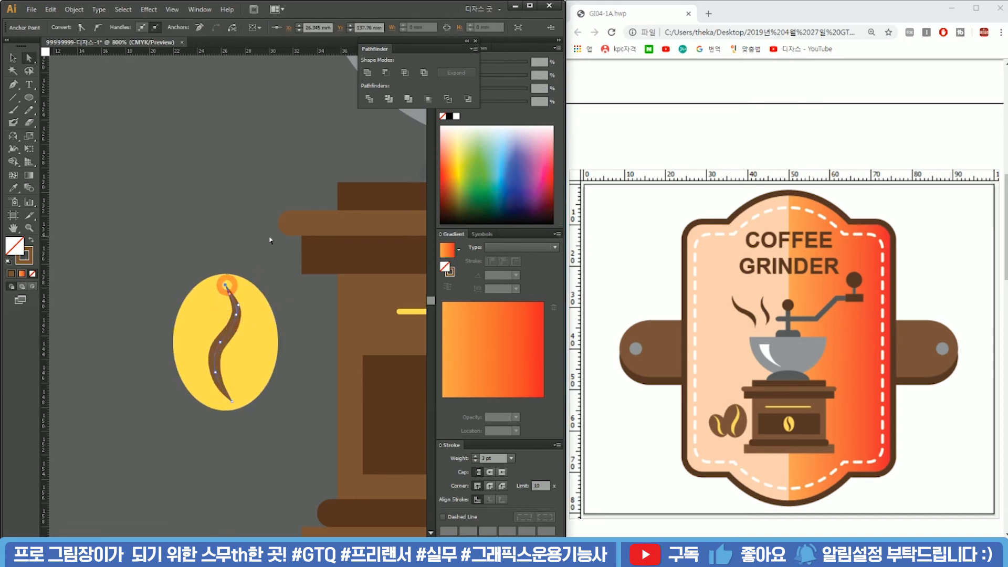
{"action": "key", "text": "v"}
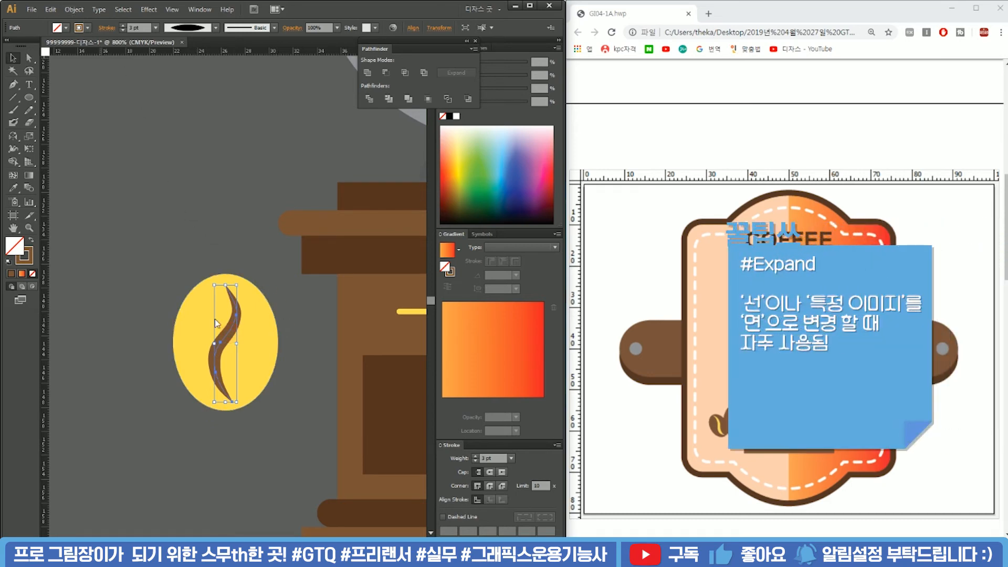
Expand the appearance of the S-shaped curve and duplicate the complete bean above the original.
{"action": "left_click", "coordinate": [74, 9]}
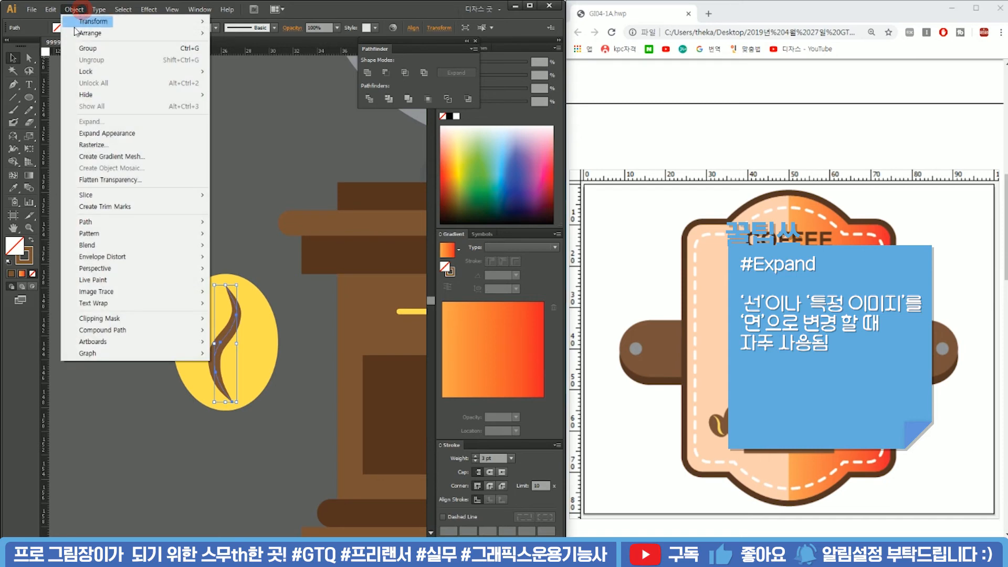
{"action": "left_click", "coordinate": [106, 133]}
{"action": "left_click", "coordinate": [242, 251]}
{"action": "left_click", "coordinate": [243, 396]}
{"action": "left_click", "coordinate": [303, 391]}
{"action": "left_click", "coordinate": [245, 403]}
{"action": "left_click_drag", "start_coordinate": [245, 369], "coordinate": [197, 180]}
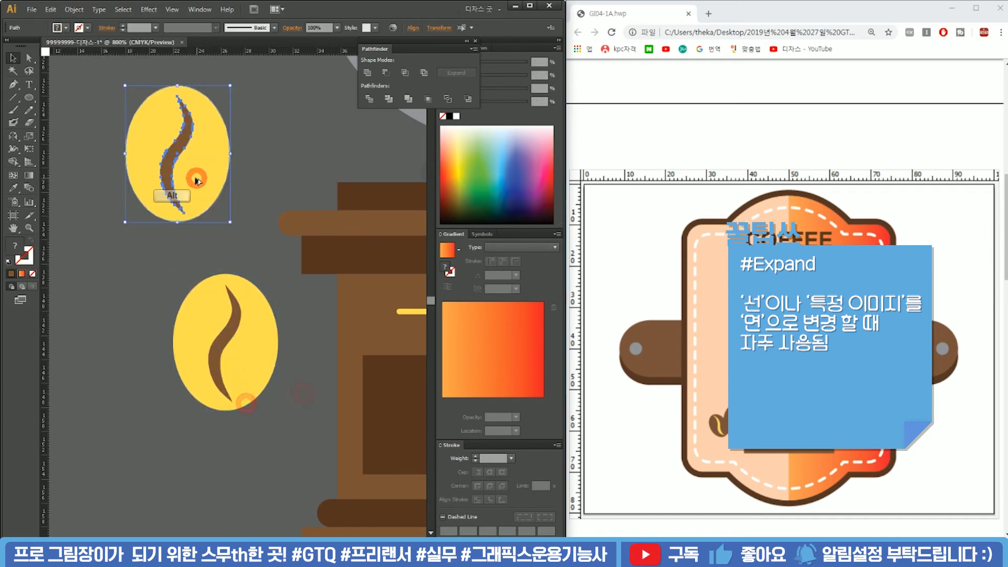
Divide the lower bean's ellipse with its S-shaped curve, ungroup the pieces and remove the curve piece.
{"action": "left_click", "coordinate": [193, 312]}
{"action": "left_click", "coordinate": [363, 103]}
{"action": "right_click", "coordinate": [258, 316]}
{"action": "left_click", "coordinate": [322, 377]}
{"action": "left_click", "coordinate": [229, 335]}
{"action": "key", "text": "Delete"}
Center the cut-out bean on the dark drawer panel, scale it down to fit and fill it with the body's medium brown.
{"action": "left_click", "coordinate": [300, 344]}
{"action": "mouse_move", "coordinate": [314, 377]}
{"action": "left_mouse_down"}
{"action": "mouse_move", "coordinate": [153, 352]}
{"action": "mouse_move", "coordinate": [123, 325]}
{"action": "mouse_move", "coordinate": [332, 383]}
{"action": "left_mouse_up"}
{"action": "scroll", "coordinate": [169, 346], "scroll_direction": "down", "scroll_amount": 1}
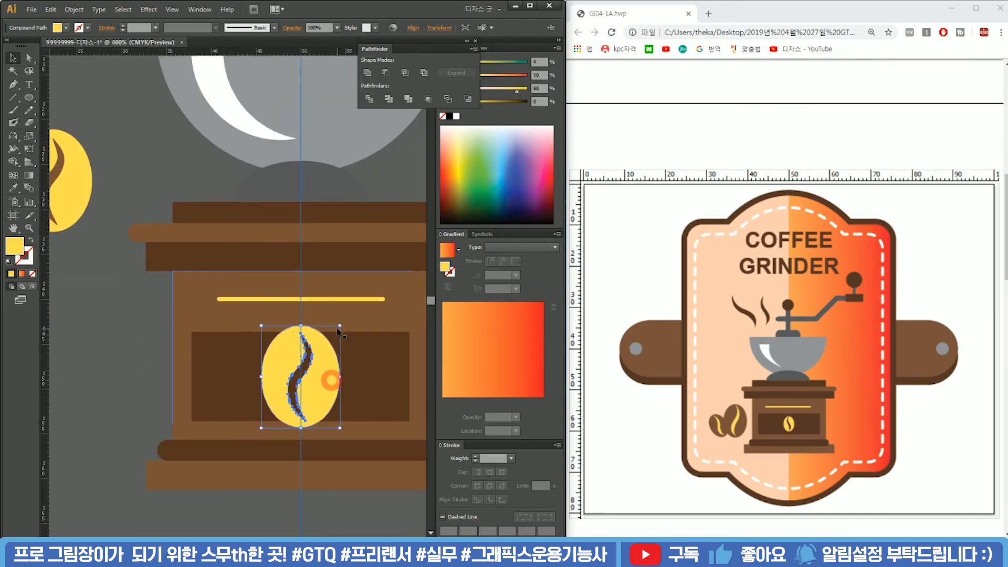
{"action": "left_click_drag", "start_coordinate": [339, 326], "coordinate": [328, 340]}
{"action": "key", "text": "i"}
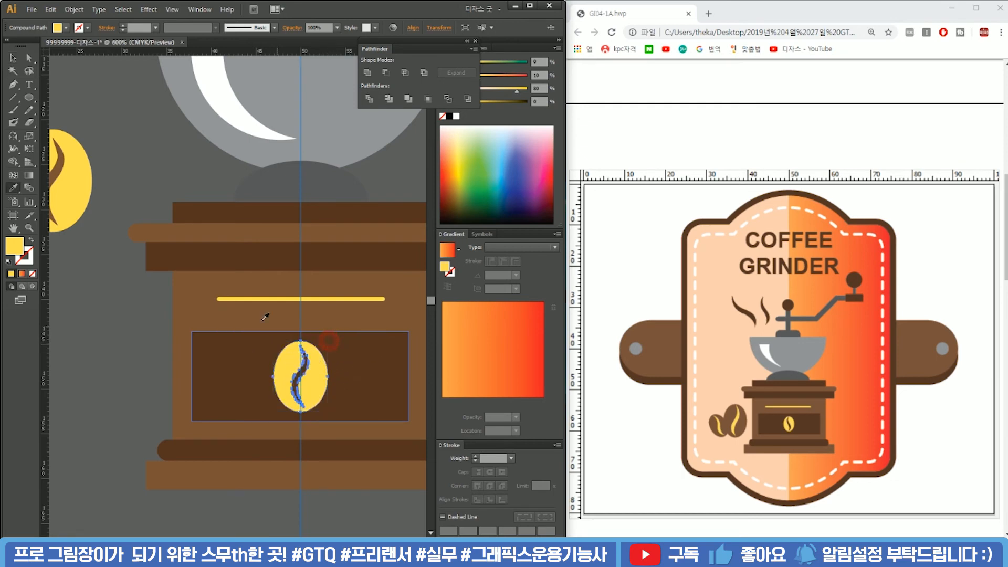
{"action": "left_click", "coordinate": [236, 312]}
{"action": "key", "text": "v"}
Move the remaining yellow bean down beside the grinder's body at drawer height.
{"action": "scroll", "coordinate": [141, 295], "scroll_direction": "down", "scroll_amount": 2}
{"action": "left_click", "coordinate": [121, 301]}
{"action": "left_click_drag", "start_coordinate": [126, 301], "coordinate": [216, 325]}
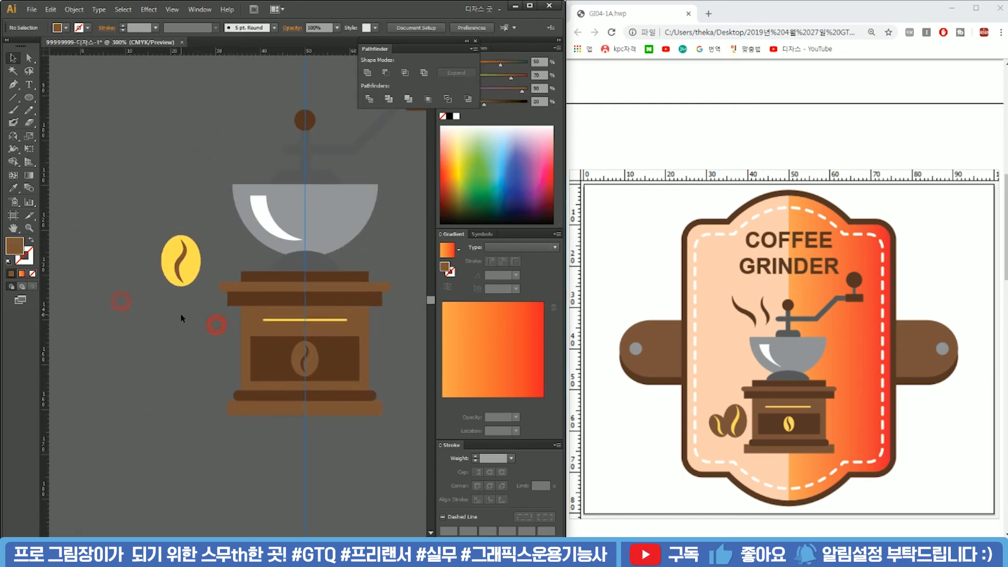
{"action": "left_click_drag", "start_coordinate": [161, 252], "coordinate": [161, 251]}
{"action": "left_click_drag", "start_coordinate": [191, 270], "coordinate": [227, 359]}
{"action": "left_click", "coordinate": [200, 303]}
{"action": "left_click", "coordinate": [231, 333]}
Recolor the bean beside the grinder, with a medium brown ellipse and a yellow S-shaped curve.
{"action": "key", "text": "i"}
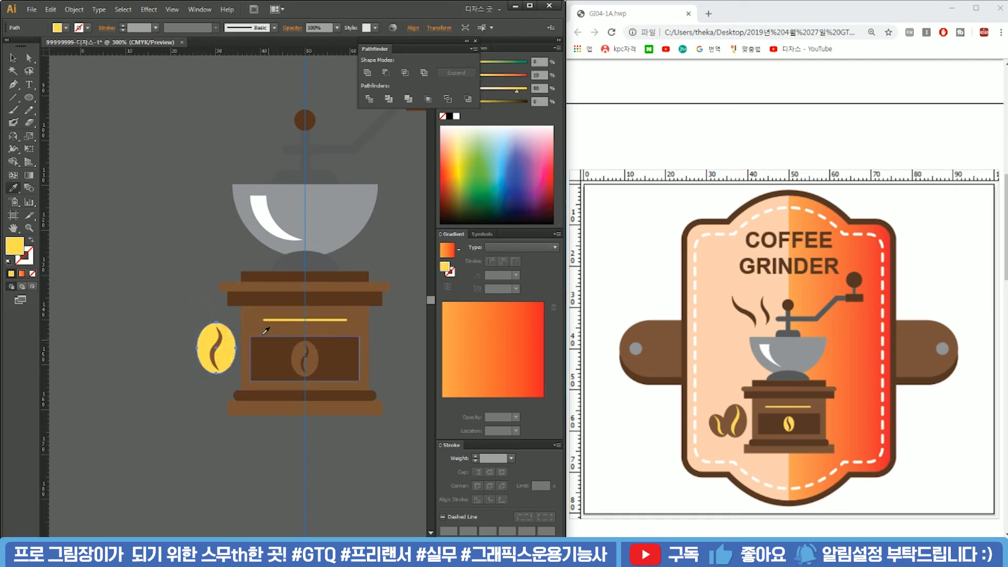
{"action": "left_click", "coordinate": [270, 339]}
{"action": "key", "text": "v"}
{"action": "left_click", "coordinate": [221, 342]}
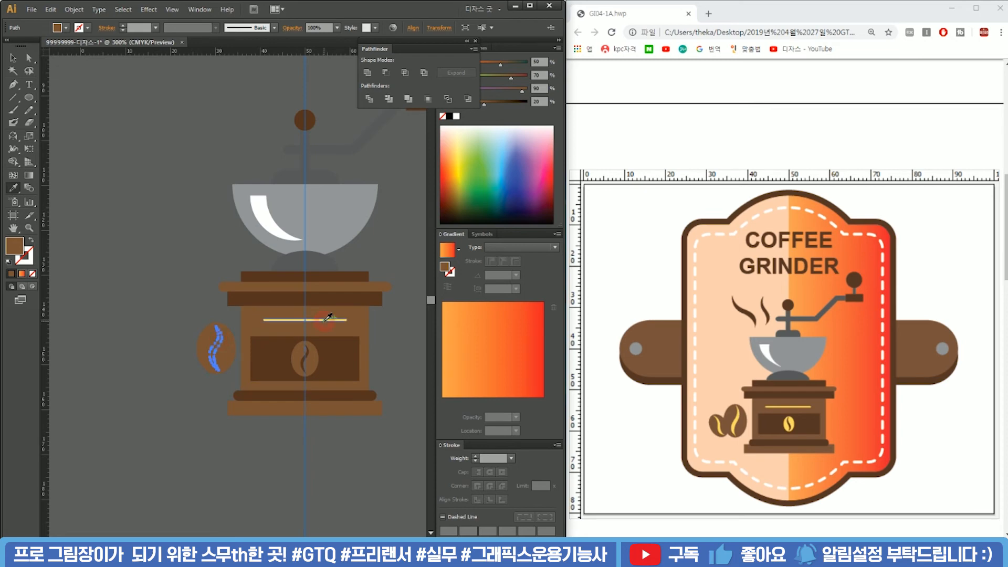
{"action": "left_click", "coordinate": [327, 319]}
{"action": "key", "text": "v"}
{"action": "left_click", "coordinate": [172, 296]}
Select the brown bean's ellipse together with its yellow curve and enlarge them slightly.
{"action": "scroll", "coordinate": [196, 344], "scroll_direction": "up", "scroll_amount": 2}
{"action": "mouse_move", "coordinate": [222, 353]}
{"action": "left_mouse_down"}
{"action": "mouse_move", "coordinate": [235, 331]}
{"action": "mouse_move", "coordinate": [264, 348]}
{"action": "mouse_move", "coordinate": [258, 366]}
{"action": "left_mouse_up"}
{"action": "left_click", "coordinate": [241, 335]}
{"action": "left_click", "coordinate": [265, 365], "text": "shift"}
{"action": "left_click_drag", "start_coordinate": [205, 394], "coordinate": [198, 405]}
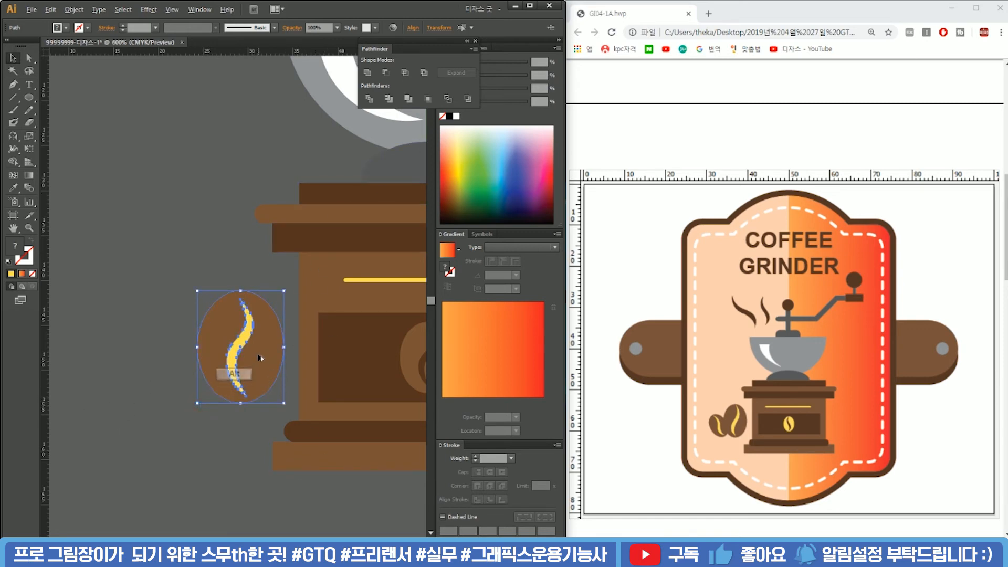
Duplicate the brown bean to its left, then shrink and tilt the copy so it overlaps the large bean's lower left.
{"action": "left_click_drag", "start_coordinate": [260, 358], "coordinate": [179, 361]}
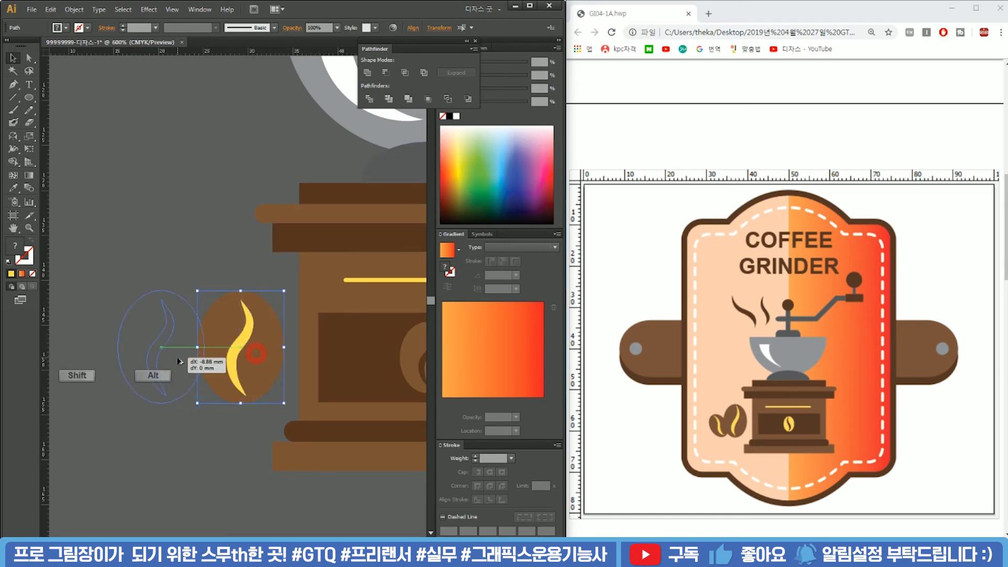
{"action": "left_click_drag", "start_coordinate": [179, 361], "coordinate": [179, 362]}
{"action": "mouse_move", "coordinate": [209, 288]}
{"action": "left_mouse_down"}
{"action": "mouse_move", "coordinate": [209, 262]}
{"action": "mouse_move", "coordinate": [175, 281]}
{"action": "left_mouse_up"}
{"action": "mouse_move", "coordinate": [101, 322]}
{"action": "left_mouse_down"}
{"action": "mouse_move", "coordinate": [124, 317]}
{"action": "mouse_move", "coordinate": [147, 344]}
{"action": "left_mouse_up"}
{"action": "left_click_drag", "start_coordinate": [198, 373], "coordinate": [202, 370]}
{"action": "left_click", "coordinate": [155, 273]}
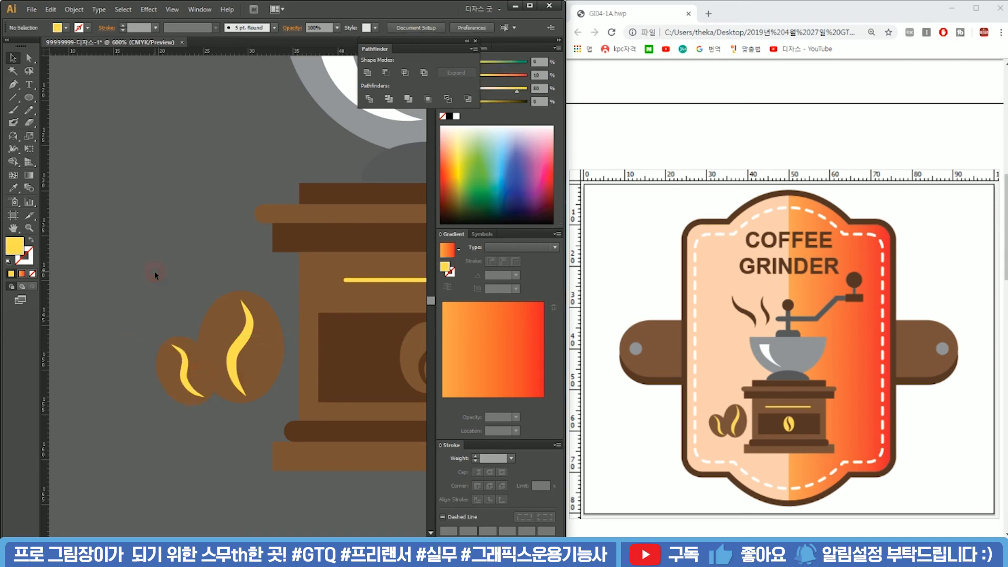
Group the complete grinder with its coffee beans and bring the group to the front.
{"action": "scroll", "coordinate": [155, 271], "scroll_direction": "down", "scroll_amount": 4}
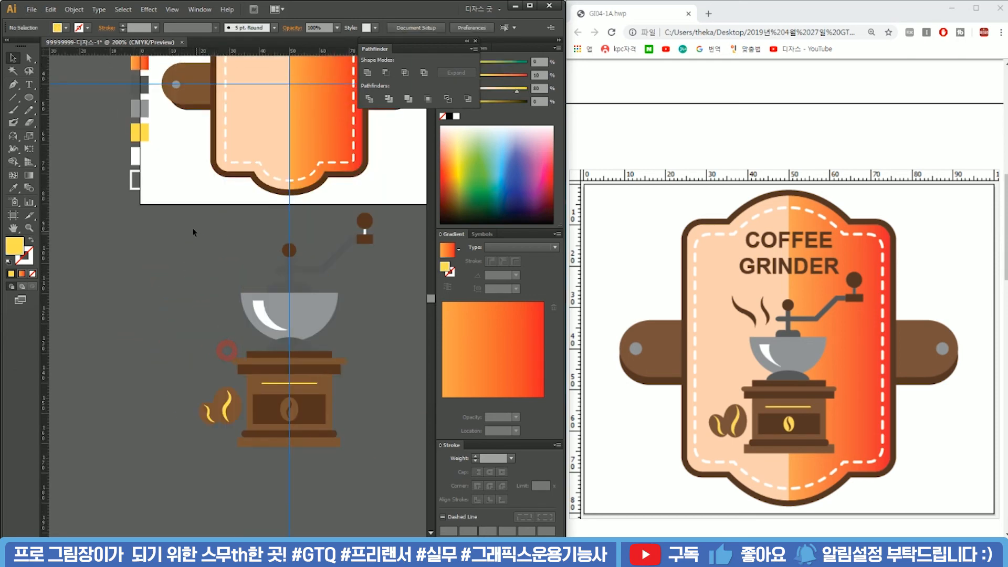
{"action": "left_click_drag", "start_coordinate": [365, 435], "coordinate": [396, 475]}
{"action": "left_click_drag", "start_coordinate": [334, 283], "coordinate": [318, 409]}
{"action": "left_click_drag", "start_coordinate": [290, 454], "coordinate": [314, 211]}
{"action": "key", "text": "ctrl+g"}
{"action": "right_click", "coordinate": [308, 199]}
{"action": "left_click", "coordinate": [365, 285]}
{"action": "left_click", "coordinate": [443, 287]}
Position the grinder group on the badge and scale it down proportionally to fit within the white dashed outline.
{"action": "left_click_drag", "start_coordinate": [305, 250], "coordinate": [306, 317]}
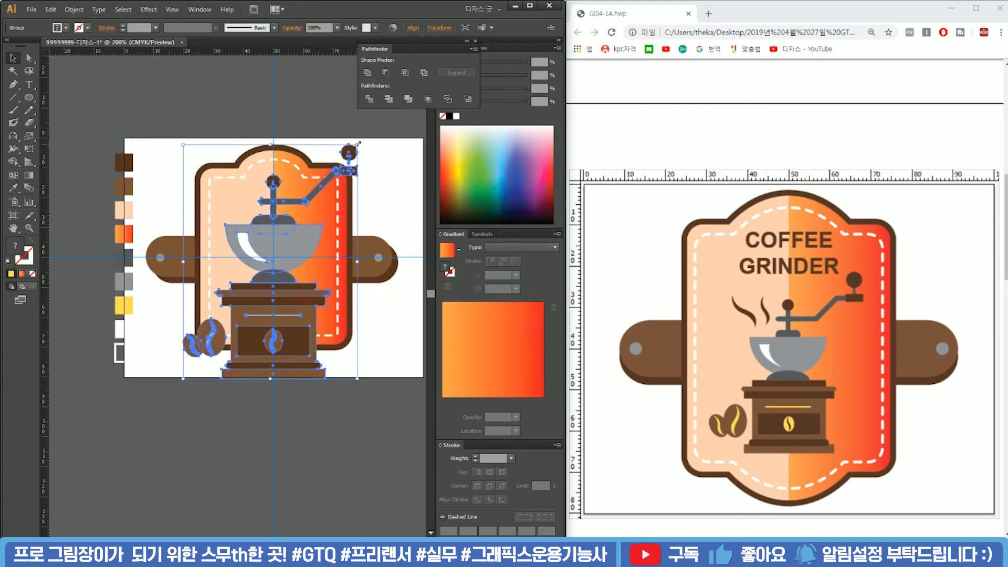
{"action": "left_click_drag", "start_coordinate": [359, 142], "coordinate": [327, 185]}
{"action": "scroll", "coordinate": [266, 248], "scroll_direction": "up", "scroll_amount": 2}
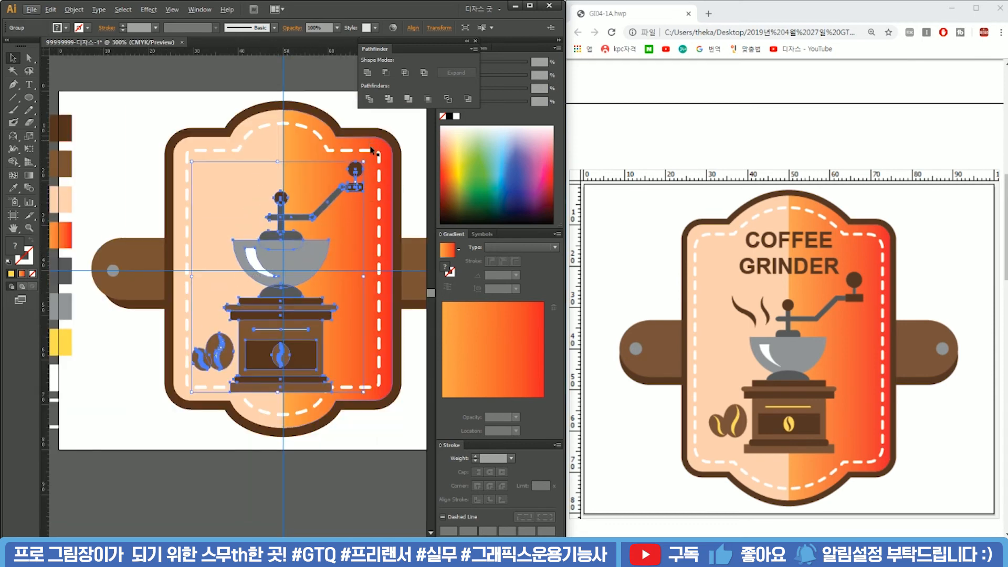
Shrink the grinder group proportionally a bit more and line its shaft up with the badge's vertical centre guide.
{"action": "left_click_drag", "start_coordinate": [364, 162], "coordinate": [350, 179]}
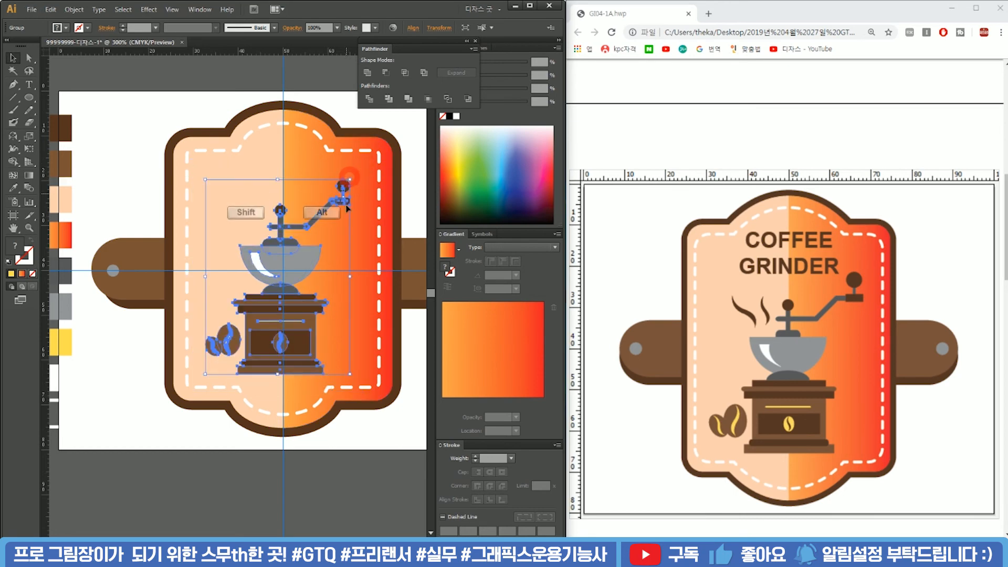
{"action": "left_click_drag", "start_coordinate": [298, 329], "coordinate": [301, 336]}
{"action": "scroll", "coordinate": [289, 250], "scroll_direction": "up", "scroll_amount": 6}
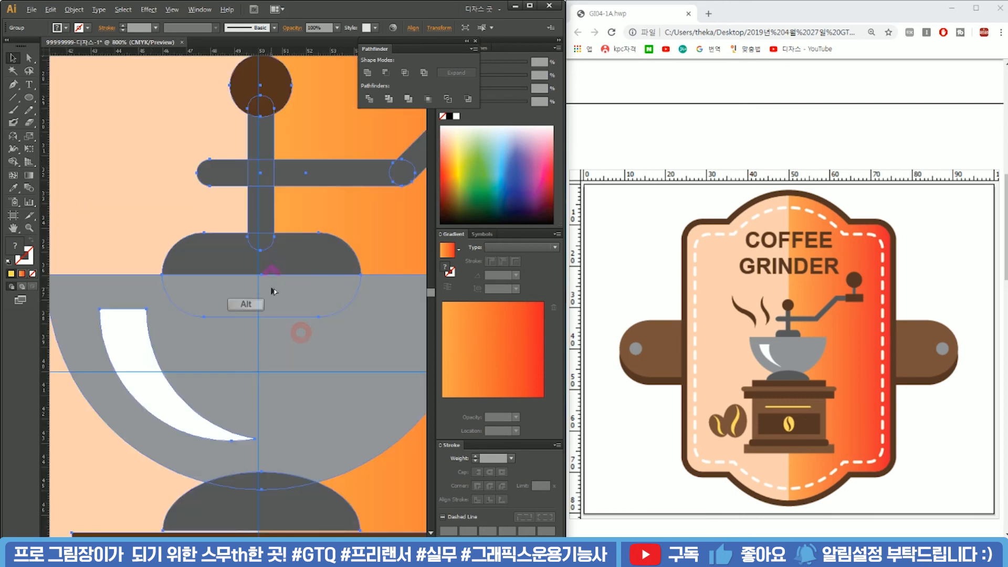
{"action": "left_click_drag", "start_coordinate": [296, 278], "coordinate": [293, 282]}
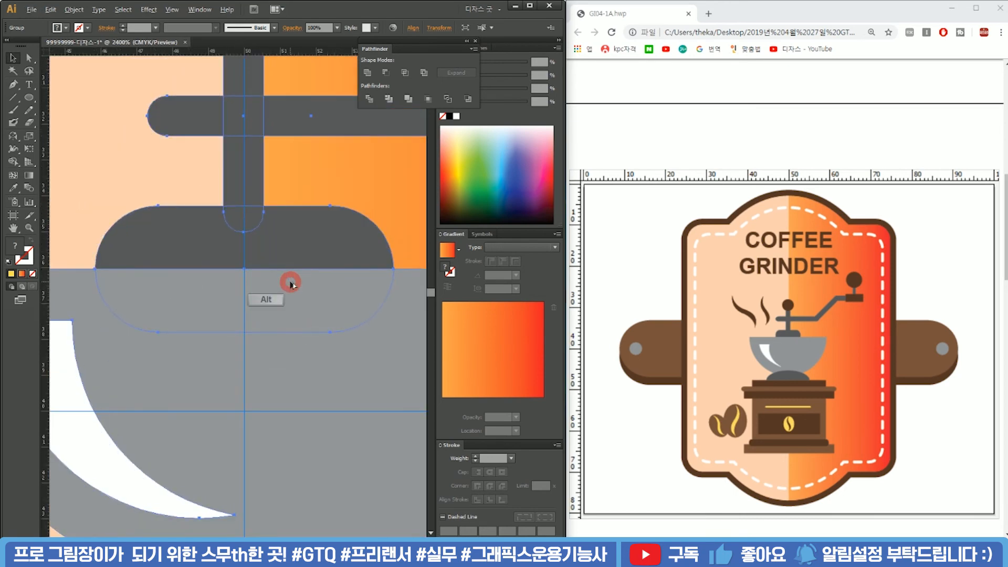
{"action": "scroll", "coordinate": [294, 284], "scroll_direction": "down", "scroll_amount": 4}
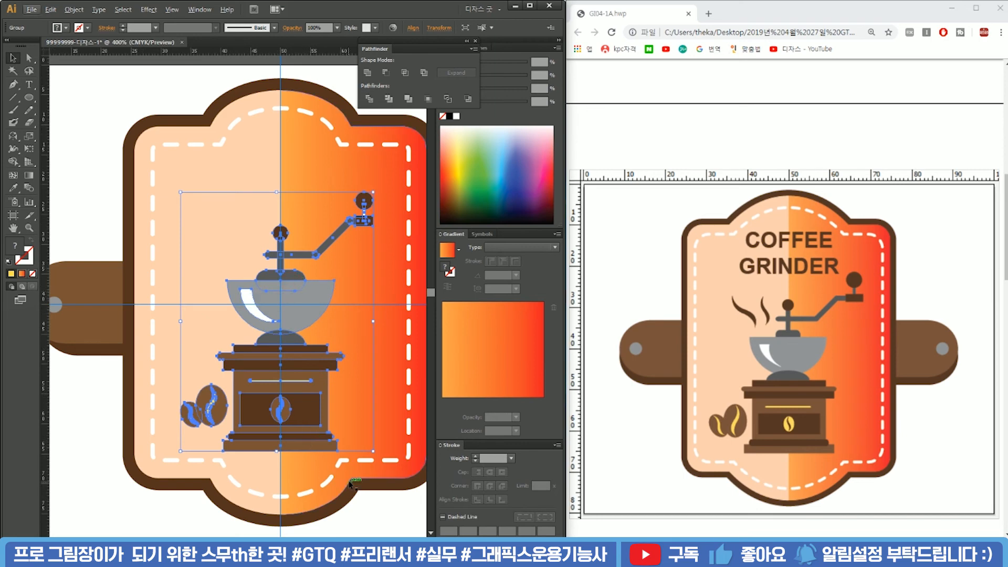
{"action": "left_click", "coordinate": [393, 515]}
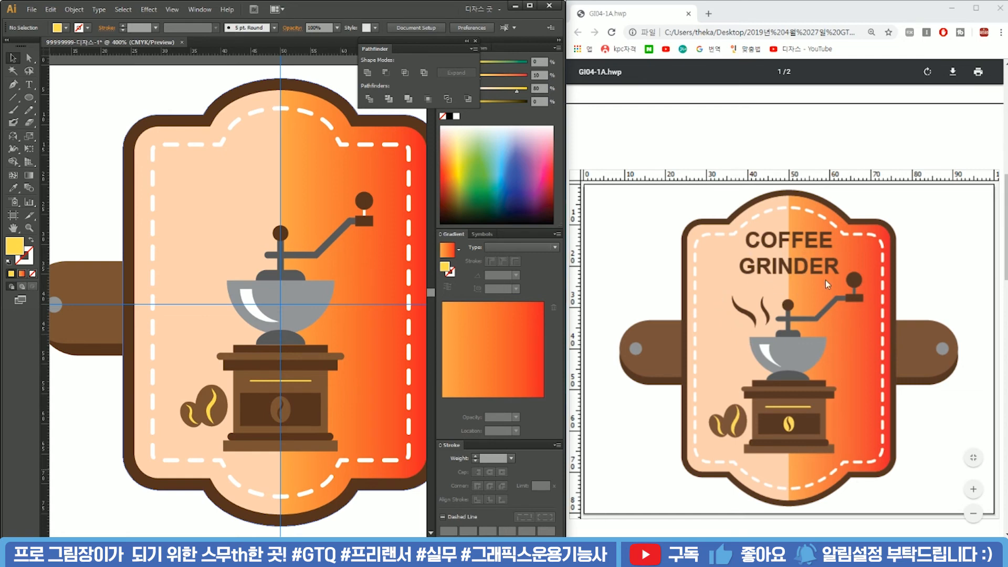
Copy the large bean's yellow curve from inside the grinder group, paste it outside the group and place it above the bowl's left edge.
{"action": "left_click", "coordinate": [217, 413]}
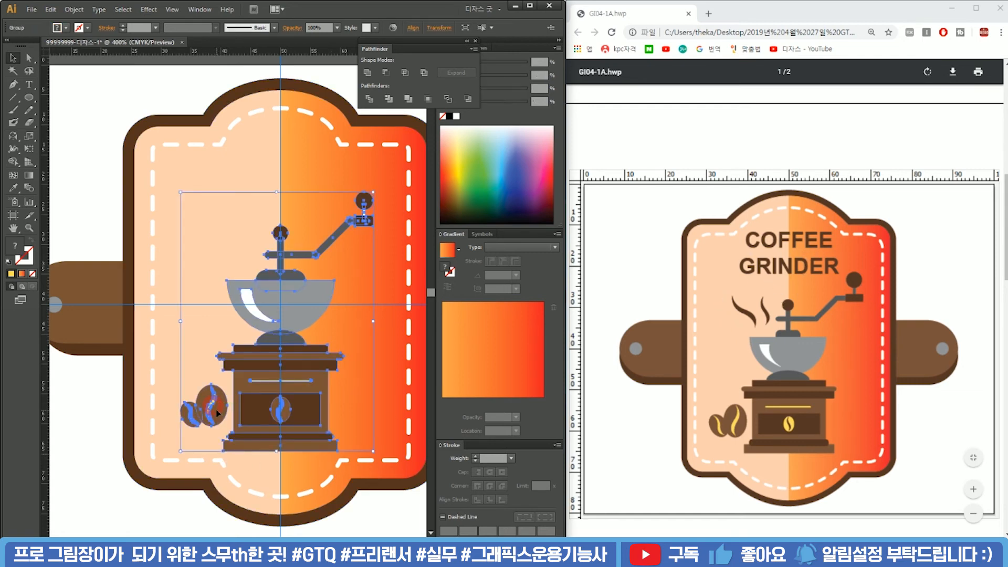
{"action": "double_click", "coordinate": [218, 413]}
{"action": "left_click", "coordinate": [219, 416]}
{"action": "key", "text": "ctrl+c"}
{"action": "double_click", "coordinate": [113, 396]}
{"action": "key", "text": "ctrl+v"}
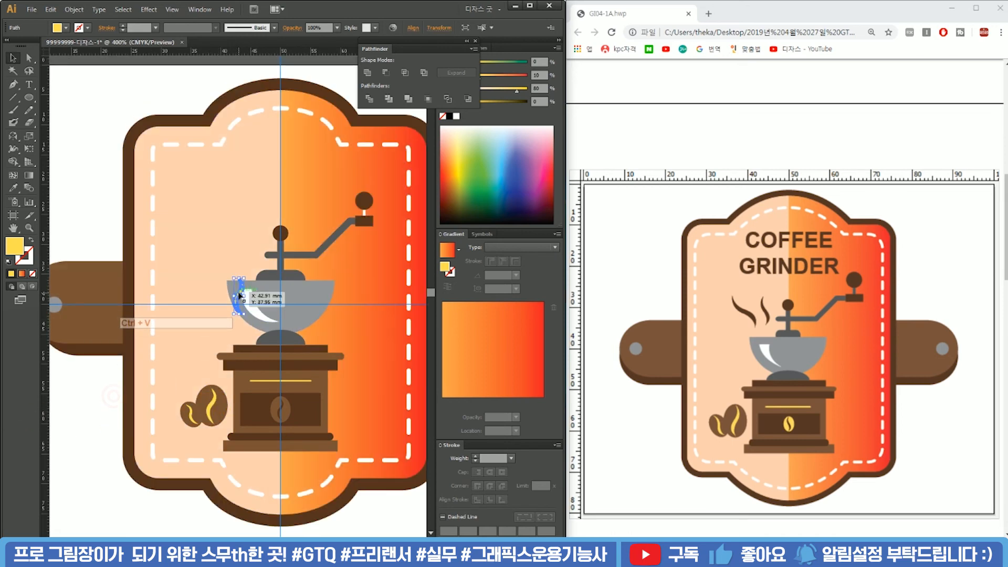
{"action": "left_click_drag", "start_coordinate": [239, 299], "coordinate": [218, 245]}
Reflect the pasted curve across the vertical axis, then enlarge and tilt it into a steam wisp beside the grinder's shaft.
{"action": "right_click", "coordinate": [218, 246]}
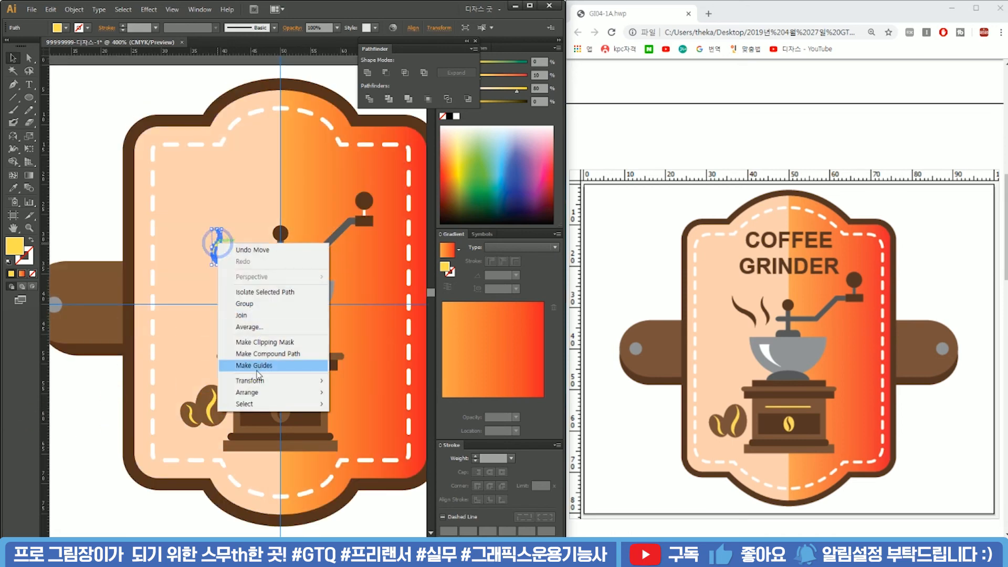
{"action": "mouse_move", "coordinate": [258, 379]}
{"action": "left_click", "coordinate": [355, 418]}
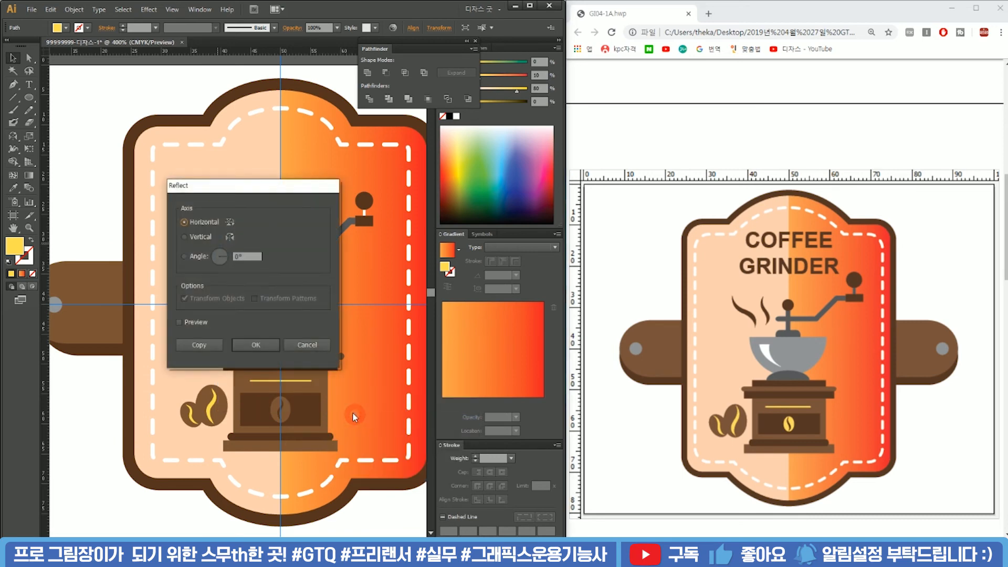
{"action": "left_click", "coordinate": [203, 237]}
{"action": "left_click", "coordinate": [259, 344]}
{"action": "mouse_move", "coordinate": [224, 227]}
{"action": "left_mouse_down"}
{"action": "mouse_move", "coordinate": [226, 220]}
{"action": "mouse_move", "coordinate": [237, 226]}
{"action": "mouse_move", "coordinate": [224, 209]}
{"action": "mouse_move", "coordinate": [238, 231]}
{"action": "left_mouse_up"}
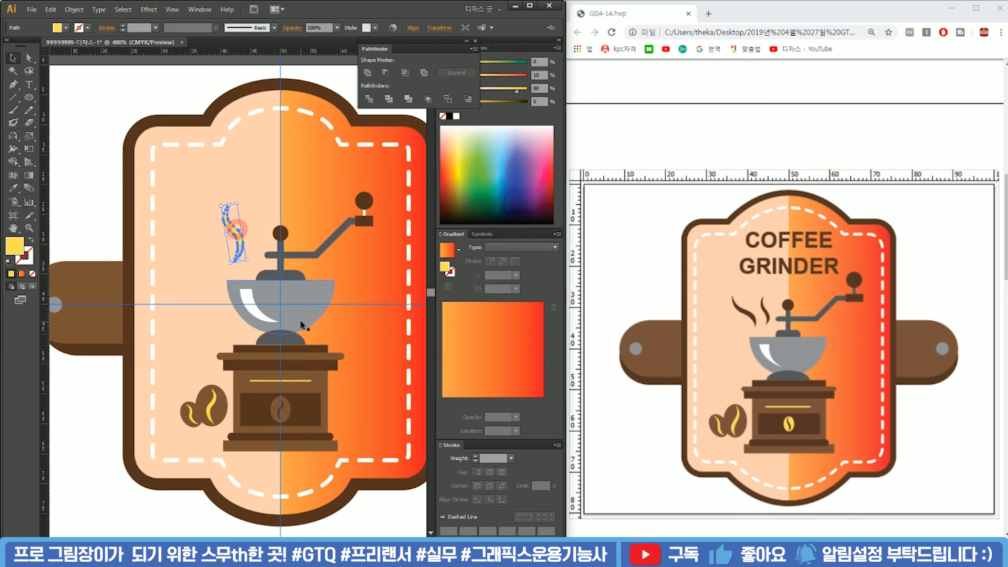
Recolor the steam wisp with the dark brown sampled from the grinder's top plate.
{"action": "left_click", "coordinate": [317, 349]}
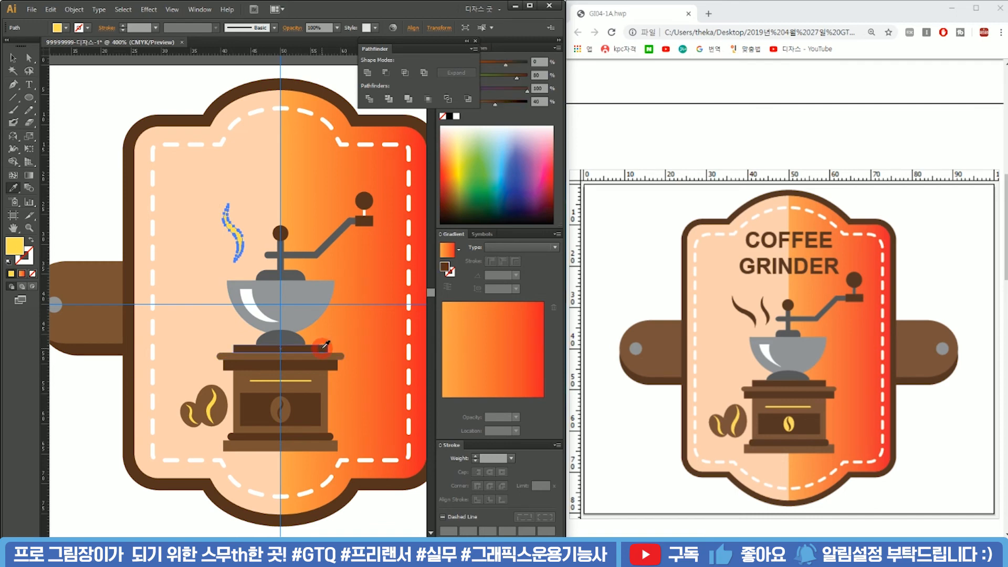
{"action": "key", "text": "v"}
{"action": "left_click", "coordinate": [87, 192]}
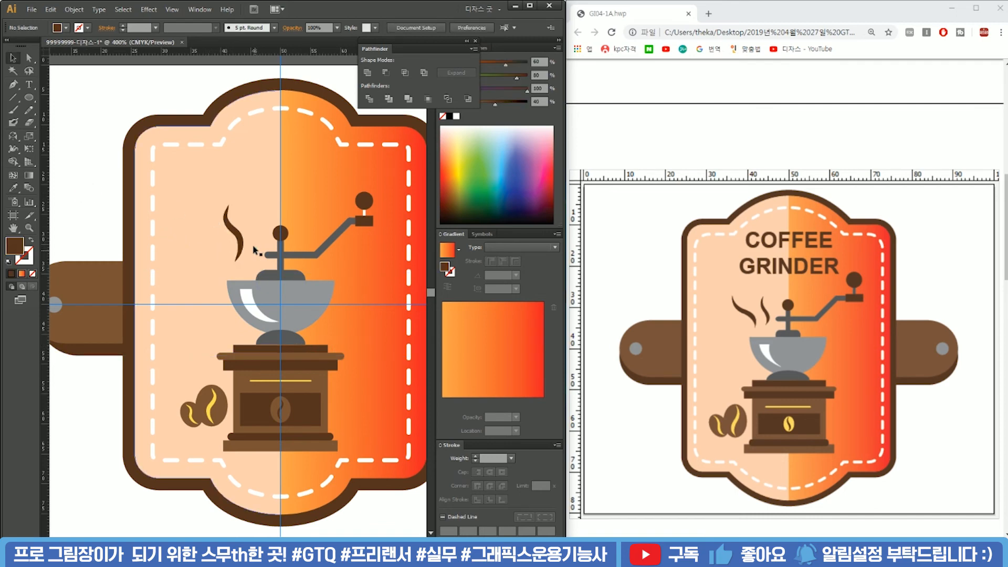
Duplicate the steam wisp to its left, tilt the copy further counterclockwise and adjust both wisps above the bowl.
{"action": "left_click_drag", "start_coordinate": [239, 236], "coordinate": [217, 236]}
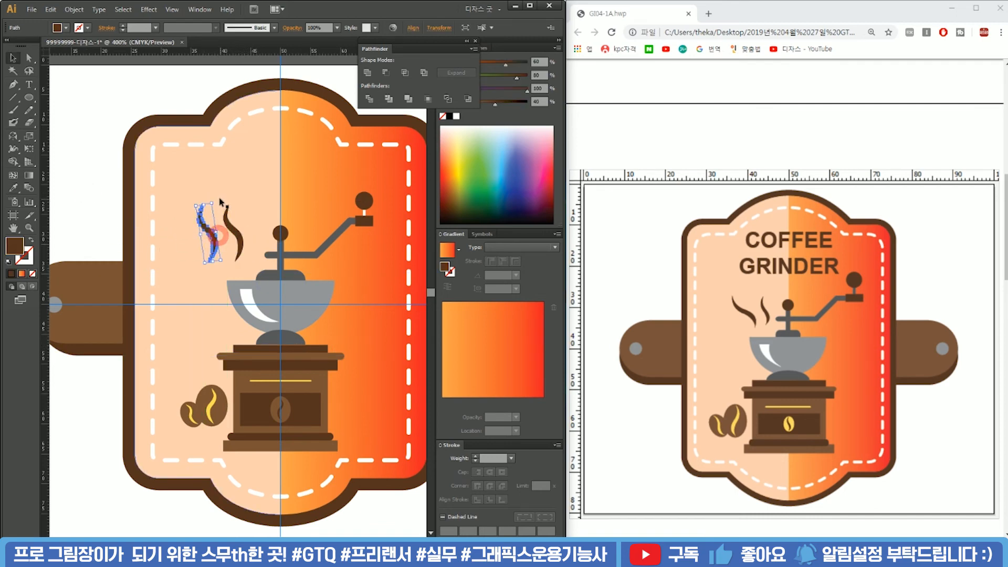
{"action": "left_click_drag", "start_coordinate": [212, 200], "coordinate": [199, 185]}
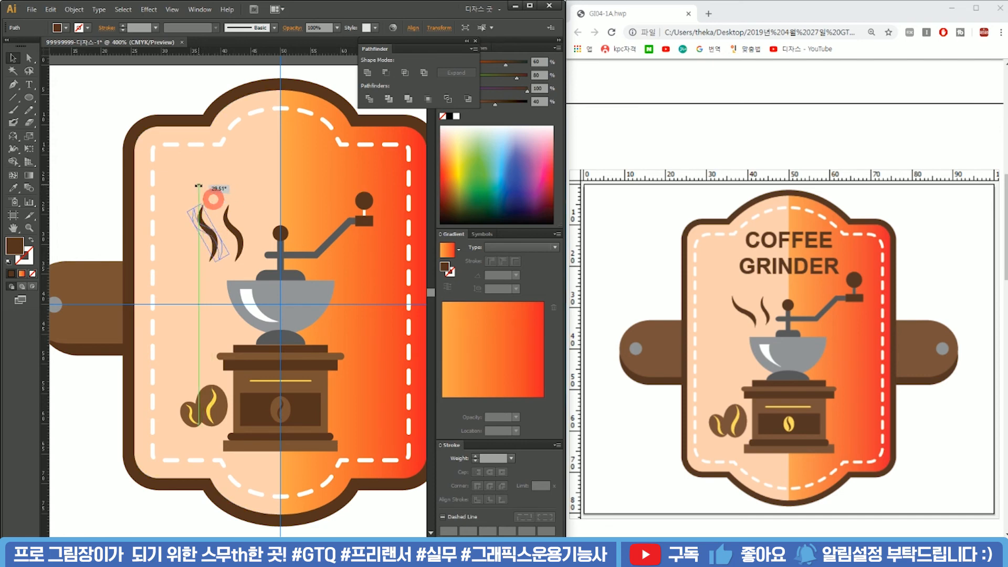
{"action": "left_click_drag", "start_coordinate": [229, 254], "coordinate": [236, 258]}
{"action": "left_click_drag", "start_coordinate": [206, 196], "coordinate": [198, 195]}
{"action": "left_click_drag", "start_coordinate": [214, 237], "coordinate": [290, 285]}
{"action": "left_click", "coordinate": [231, 229], "text": "shift"}
{"action": "left_click", "coordinate": [113, 178]}
{"action": "scroll", "coordinate": [233, 205], "scroll_direction": "down", "scroll_amount": 1}
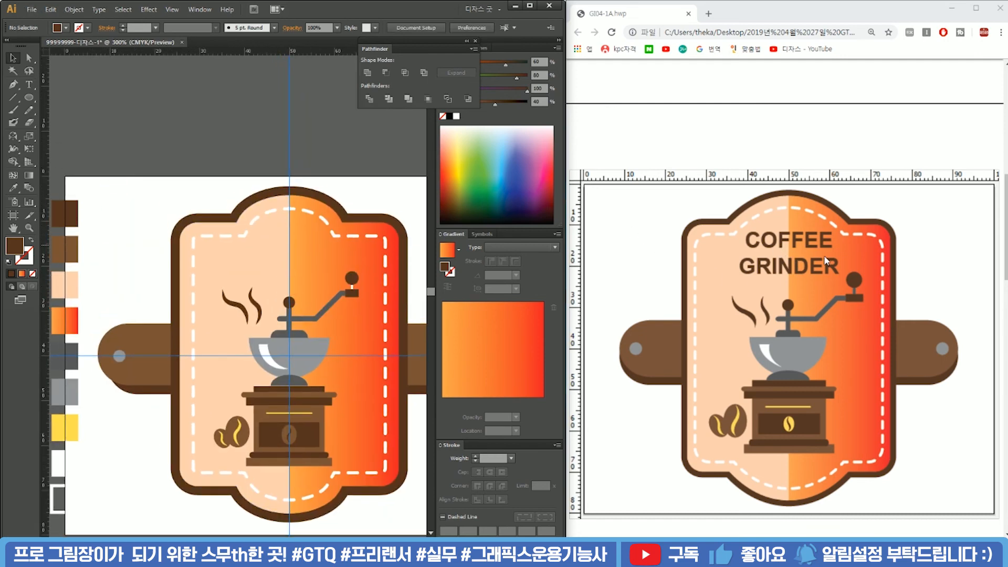
Add the text COFFEE GRINDER on two lines above the artboard and center-align its paragraph.
{"action": "key", "text": "t"}
{"action": "left_click", "coordinate": [182, 164]}
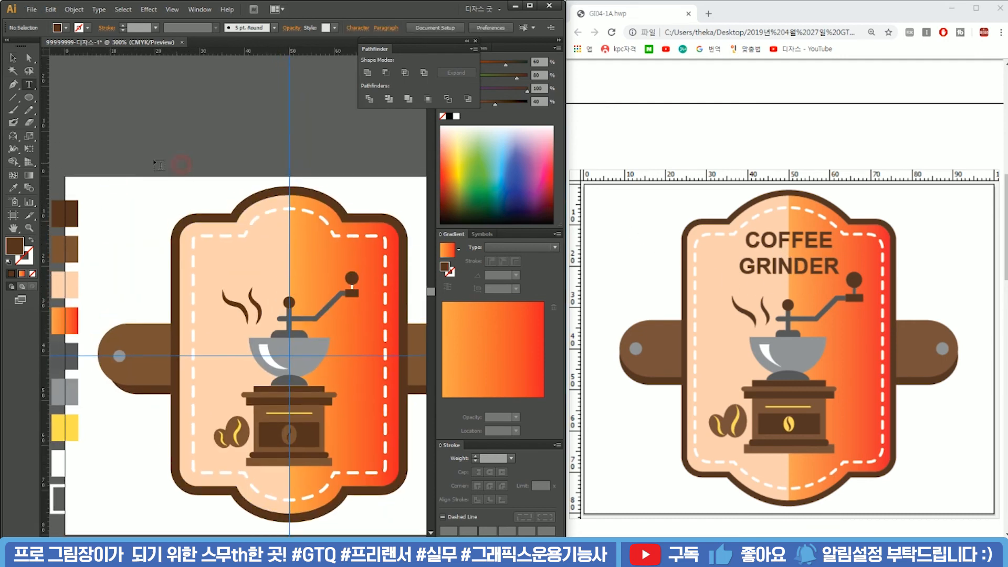
{"action": "left_click", "coordinate": [29, 84]}
{"action": "left_click", "coordinate": [192, 148]}
{"action": "key", "text": "BackSpace"}
{"action": "key", "text": "BackSpace"}
{"action": "type", "text": "COFFEE"}
{"action": "key", "text": "shift+Return"}
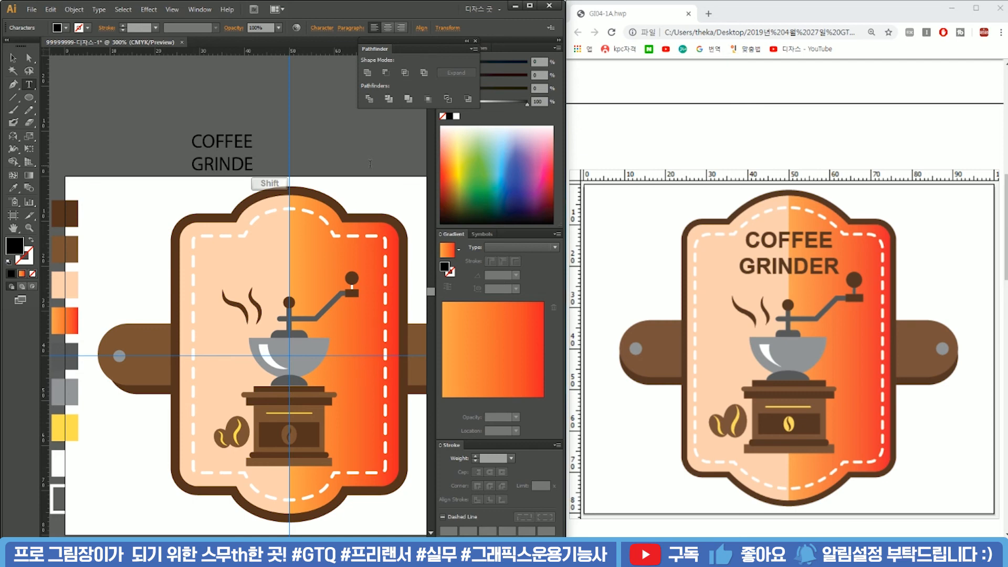
{"action": "left_click", "coordinate": [13, 62]}
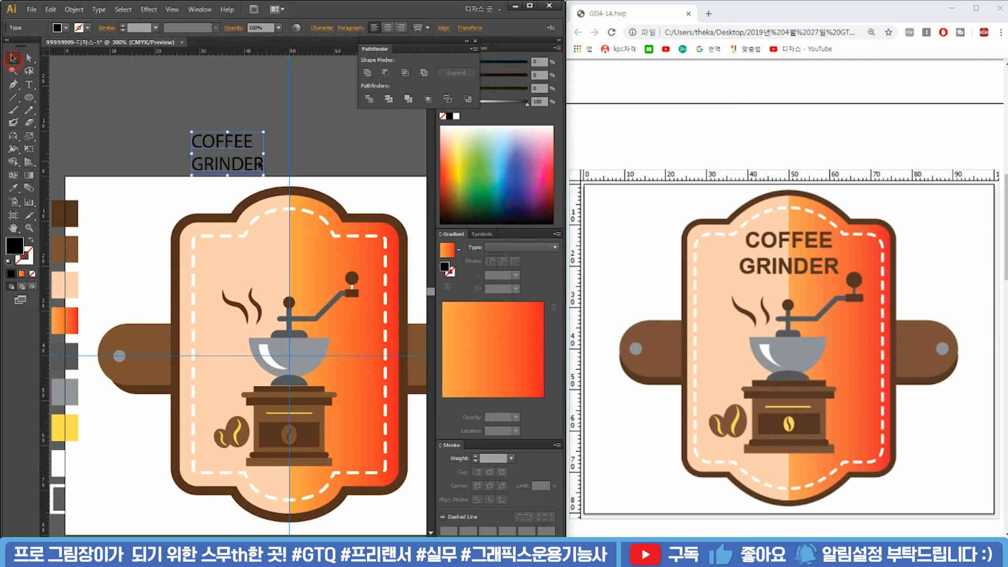
{"action": "left_click", "coordinate": [388, 27]}
{"action": "left_click", "coordinate": [293, 112]}
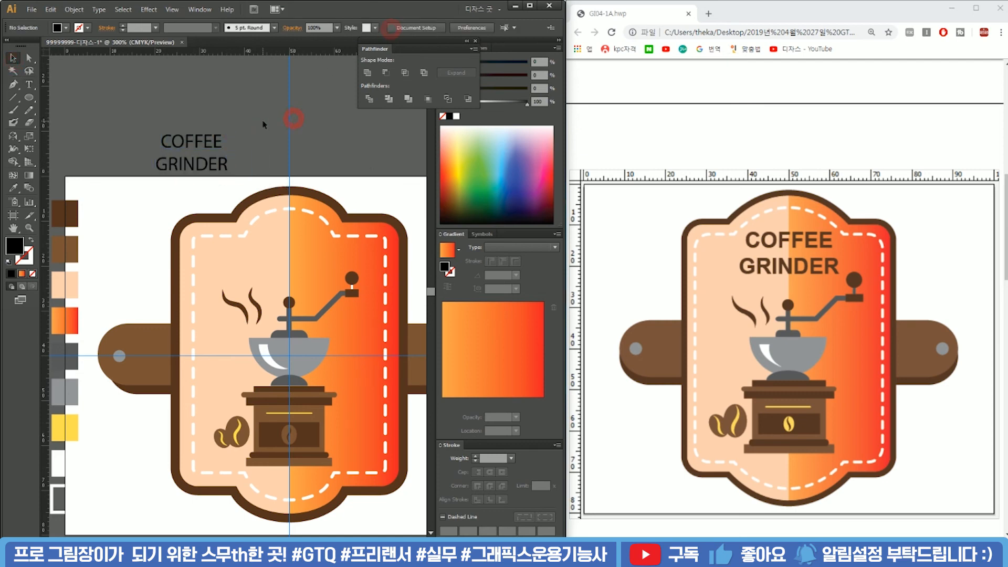
Switch to the exam PDF in the browser and check the font, style, size and color required for COFFEE GRINDER.
{"action": "scroll", "coordinate": [740, 168], "scroll_direction": "up", "scroll_amount": 4}
{"action": "scroll", "coordinate": [735, 195], "scroll_direction": "up", "scroll_amount": 3}
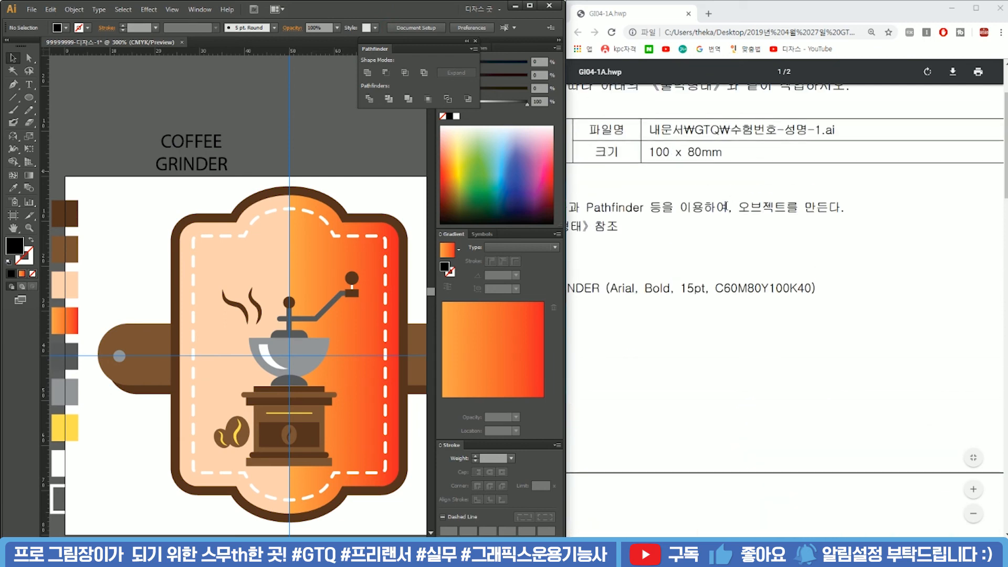
{"action": "left_click_drag", "start_coordinate": [878, 542], "coordinate": [839, 462]}
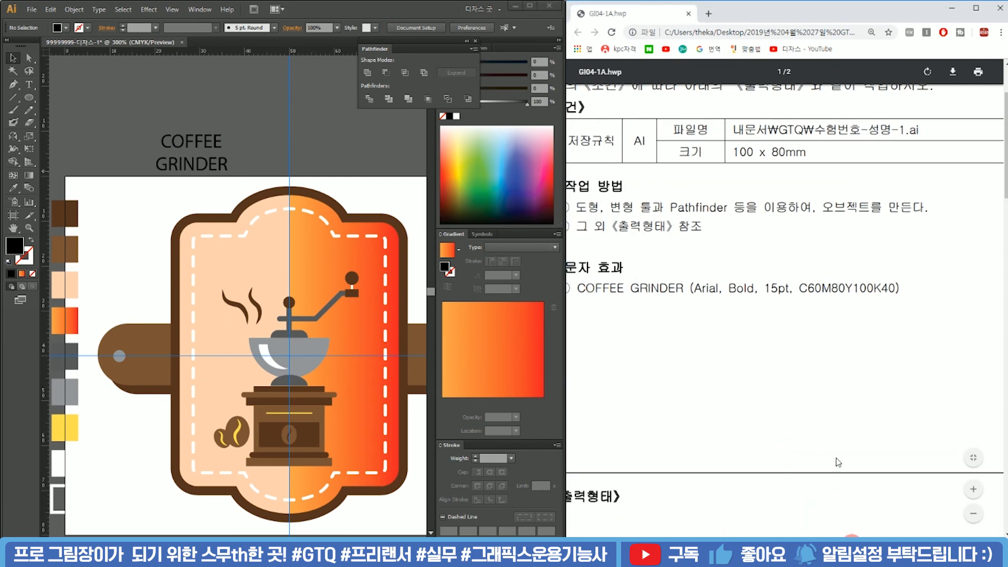
{"action": "left_click_drag", "start_coordinate": [691, 287], "coordinate": [884, 289]}
Switch back to Illustrator and set the COFFEE GRINDER text's font to Arial Bold.
{"action": "left_click", "coordinate": [193, 143]}
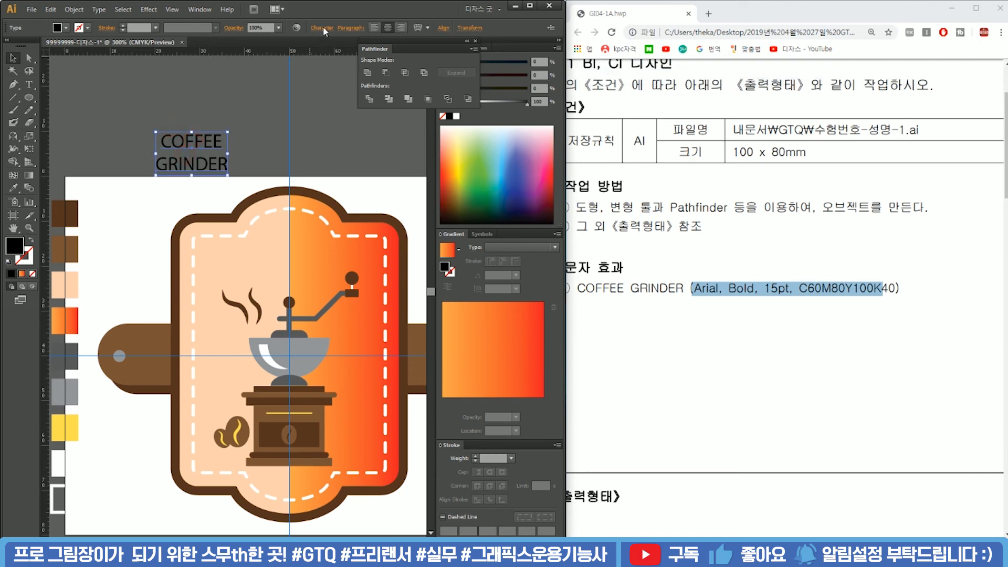
{"action": "left_click", "coordinate": [322, 27]}
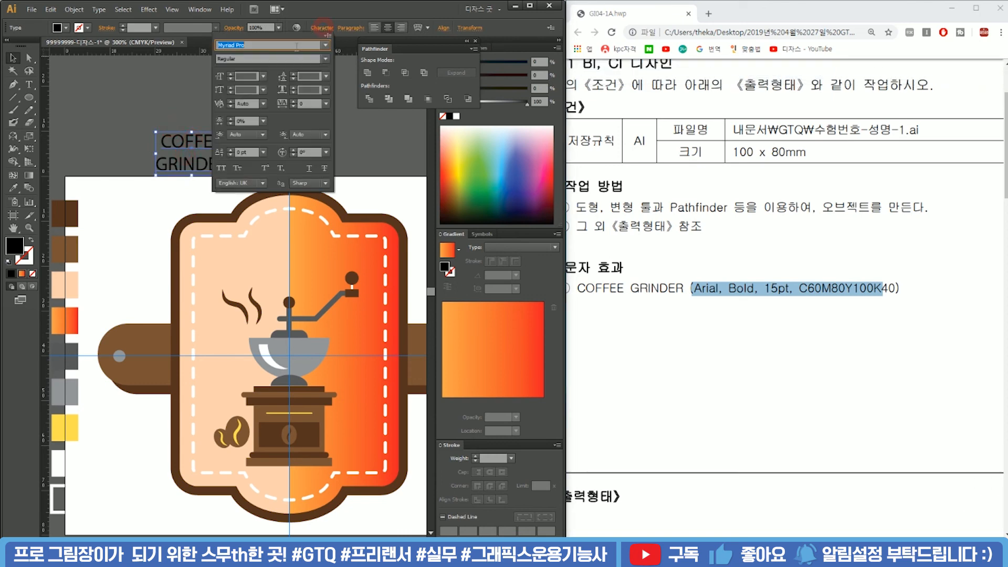
{"action": "left_click", "coordinate": [323, 31]}
{"action": "key", "text": "ctrl+t"}
{"action": "left_click_drag", "start_coordinate": [671, 359], "coordinate": [418, 129]}
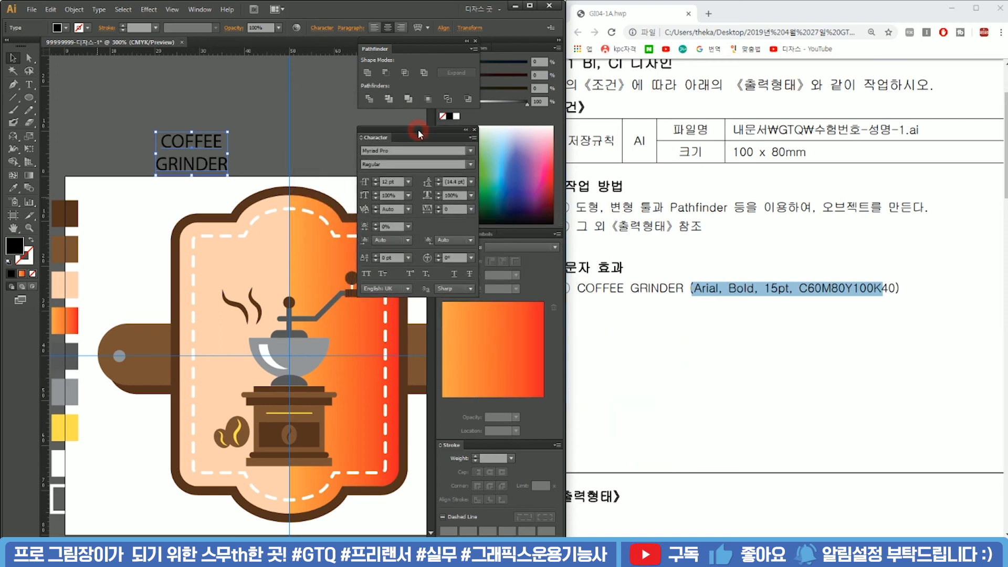
{"action": "left_click", "coordinate": [471, 154]}
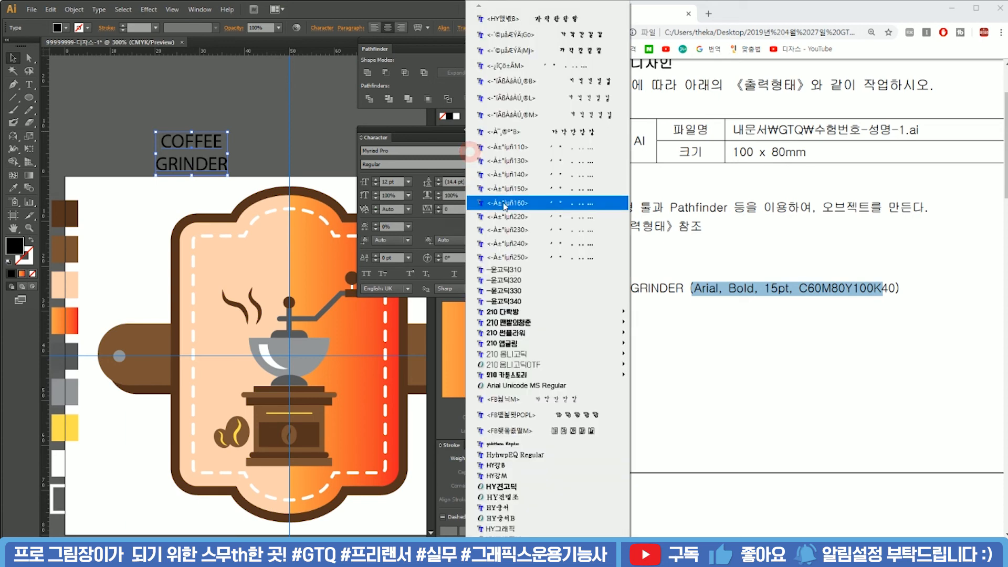
{"action": "scroll", "coordinate": [528, 304], "scroll_direction": "down", "scroll_amount": 5}
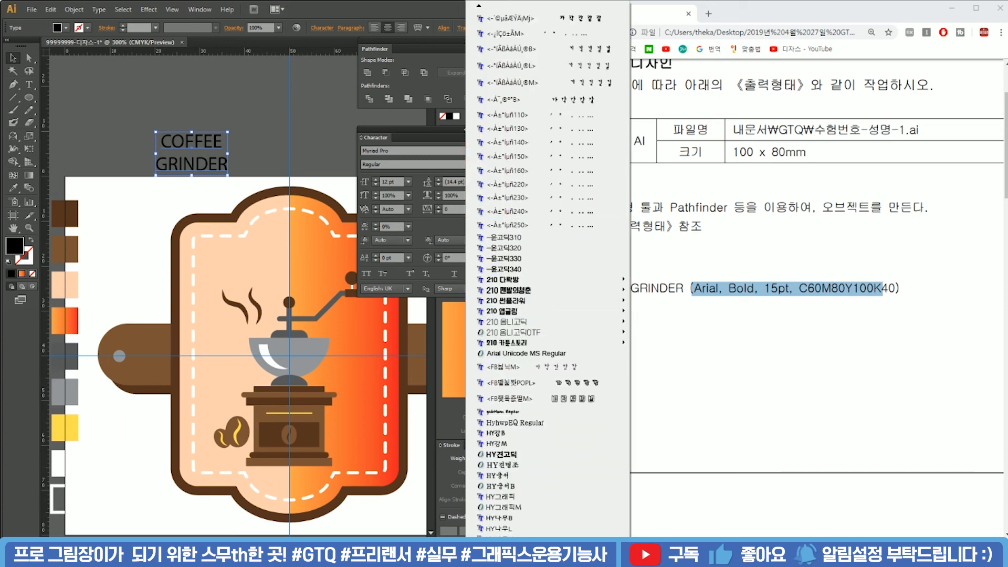
{"action": "scroll", "coordinate": [528, 303], "scroll_direction": "down", "scroll_amount": 6}
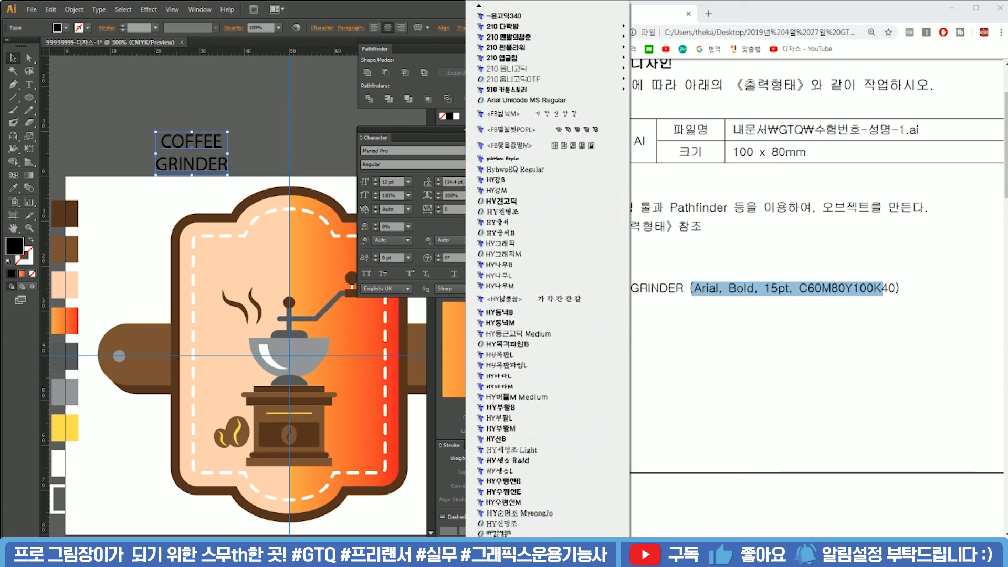
{"action": "scroll", "coordinate": [527, 303], "scroll_direction": "down", "scroll_amount": 10}
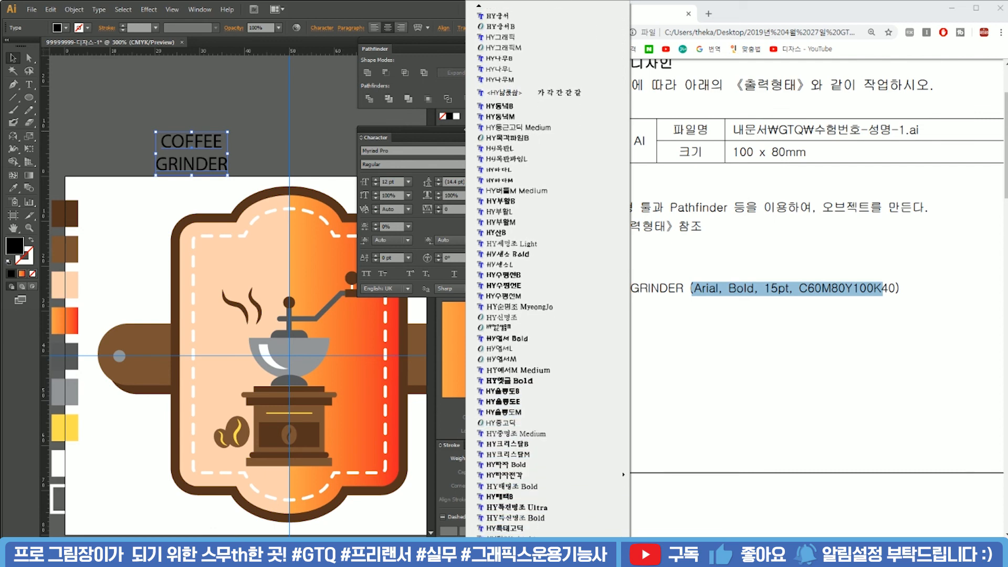
{"action": "scroll", "coordinate": [528, 303], "scroll_direction": "down", "scroll_amount": 12}
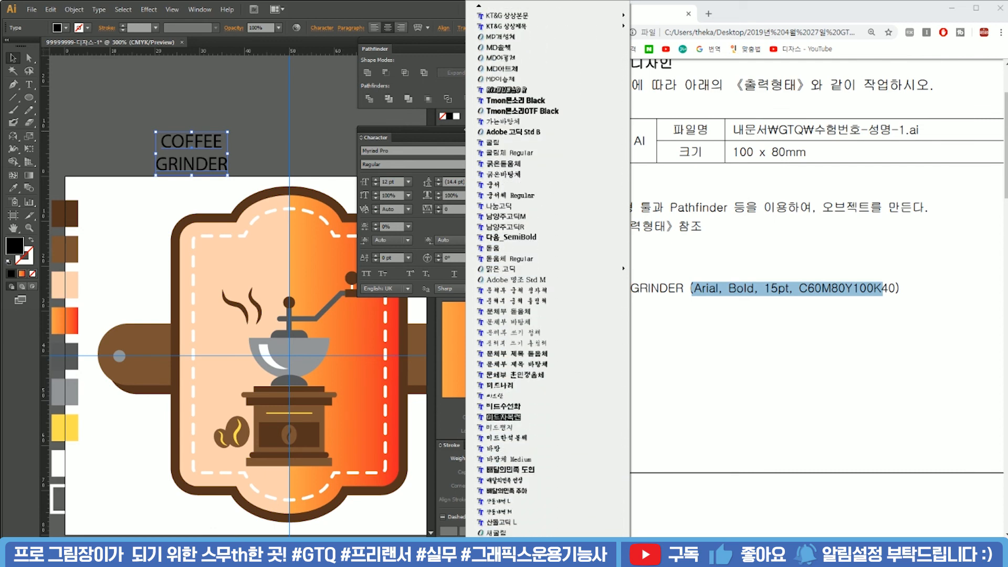
{"action": "scroll", "coordinate": [541, 385], "scroll_direction": "down", "scroll_amount": 20}
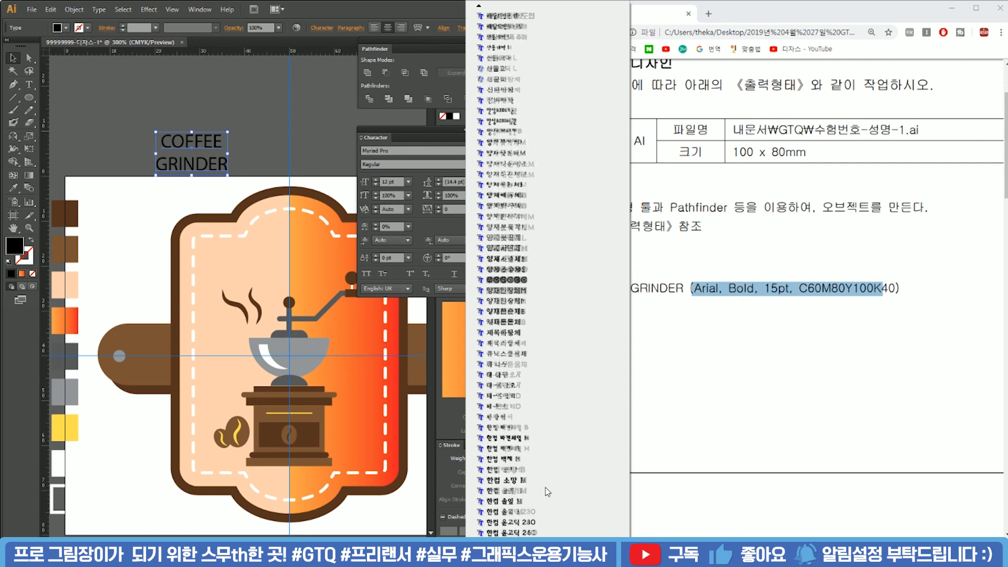
{"action": "mouse_move", "coordinate": [537, 377]}
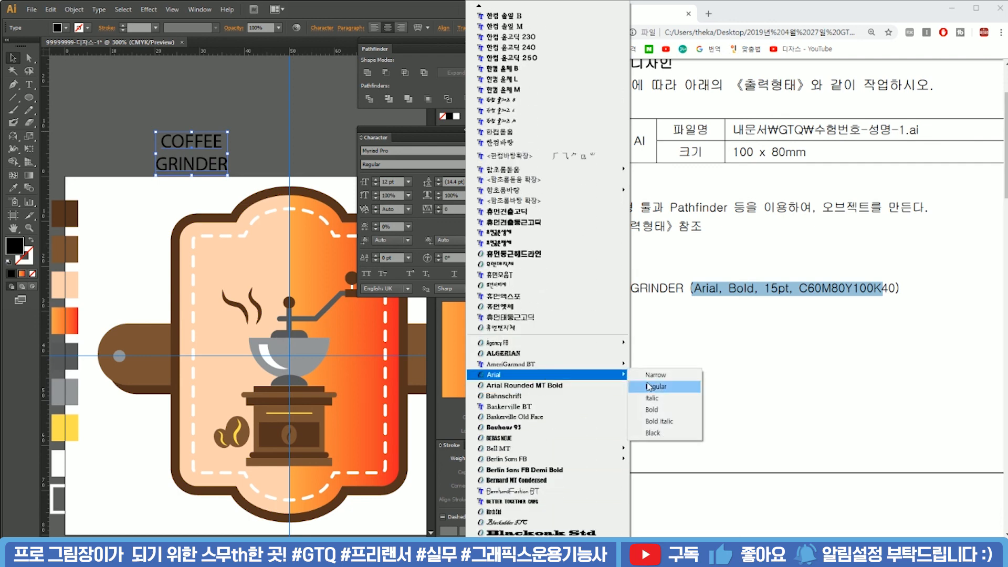
{"action": "left_click", "coordinate": [652, 409]}
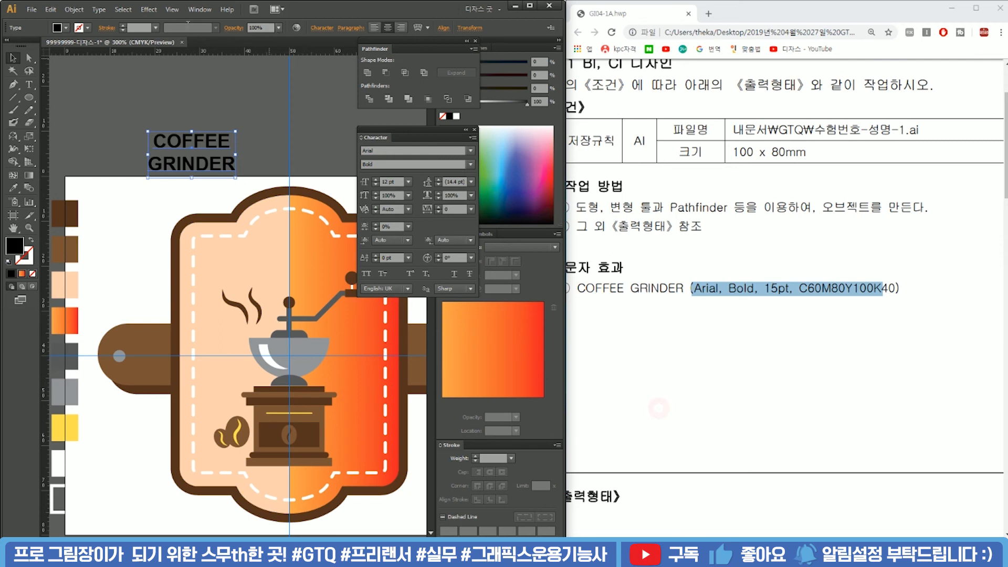
Set the text size to 15 pt and move the text onto the badge's upper part, centered on the vertical guide.
{"action": "key", "text": "t"}
{"action": "left_click", "coordinate": [358, 188]}
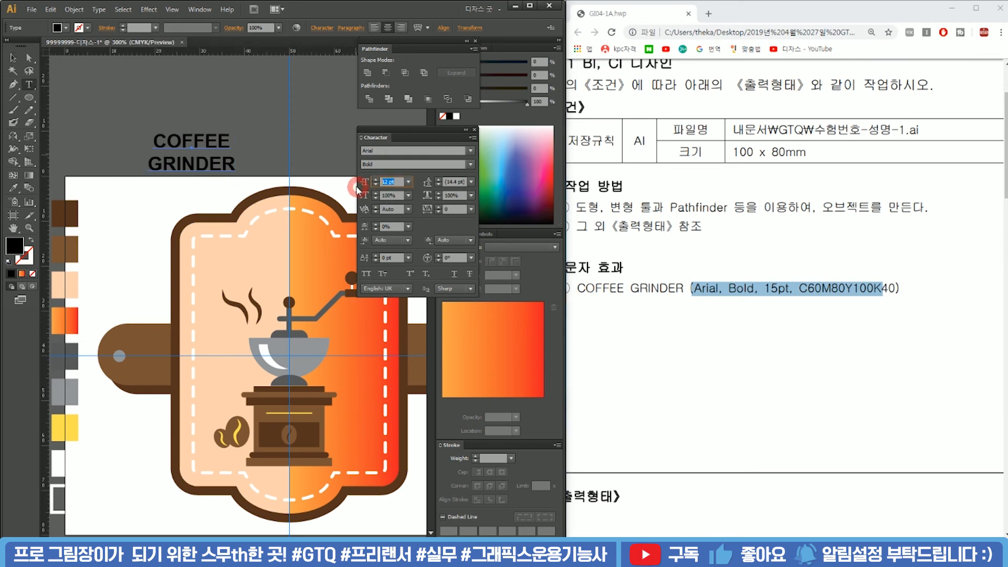
{"action": "key", "text": "Return"}
{"action": "left_click", "coordinate": [14, 60]}
{"action": "left_click", "coordinate": [258, 121]}
{"action": "left_click_drag", "start_coordinate": [253, 154], "coordinate": [318, 243]}
Check the lettering color in the exam PDF and set the COFFEE GRINDER text's fill to C60 M80 Y100 K40.
{"action": "left_click_drag", "start_coordinate": [798, 290], "coordinate": [892, 292]}
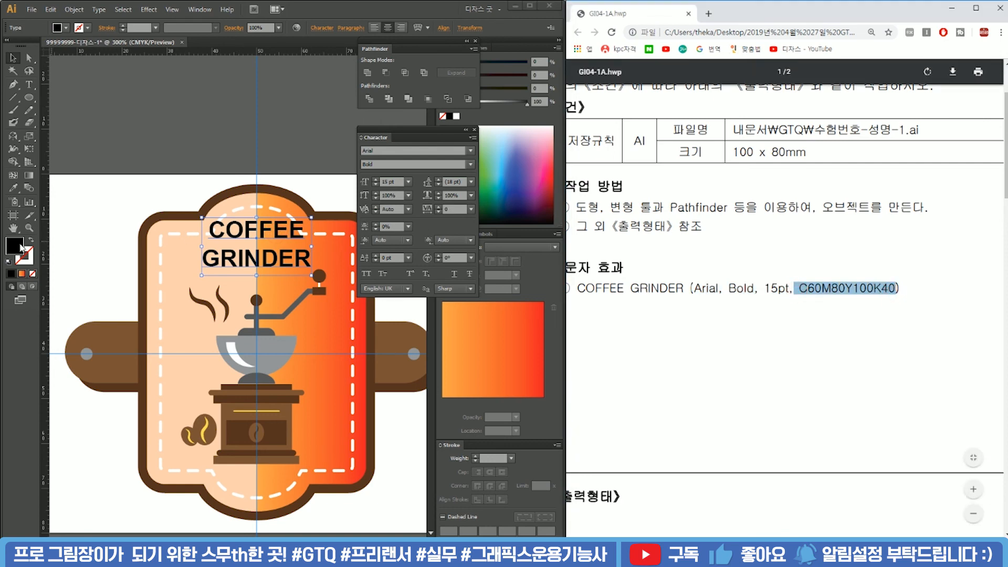
{"action": "double_click", "coordinate": [20, 247]}
{"action": "key", "text": "Tab"}
{"action": "type", "text": "60"}
{"action": "key", "text": "Tab"}
{"action": "type", "text": "80"}
{"action": "key", "text": "Tab"}
{"action": "type", "text": "100"}
{"action": "key", "text": "Tab"}
{"action": "type", "text": "40"}
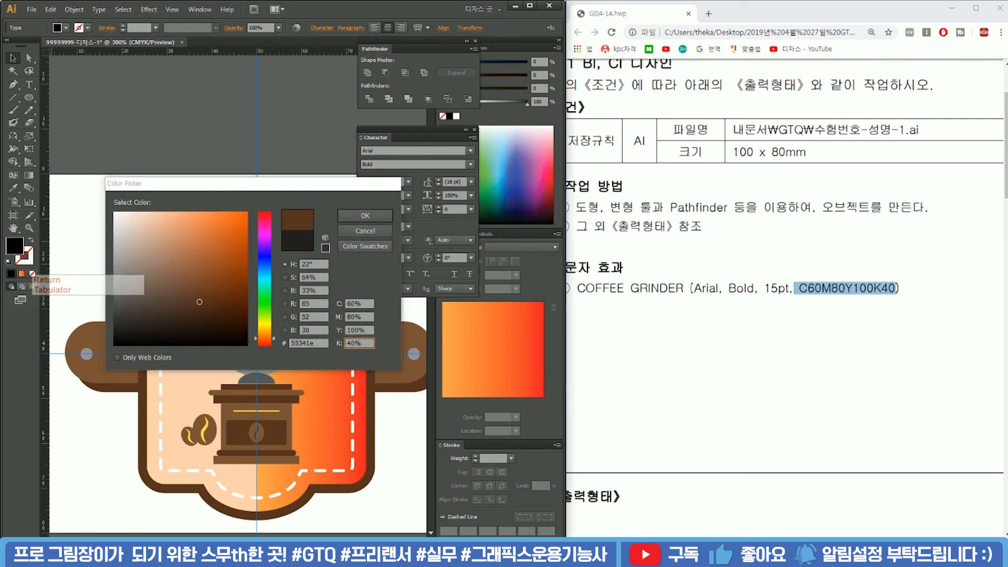
{"action": "key", "text": "Return"}
{"action": "left_click_drag", "start_coordinate": [288, 235], "coordinate": [288, 250]}
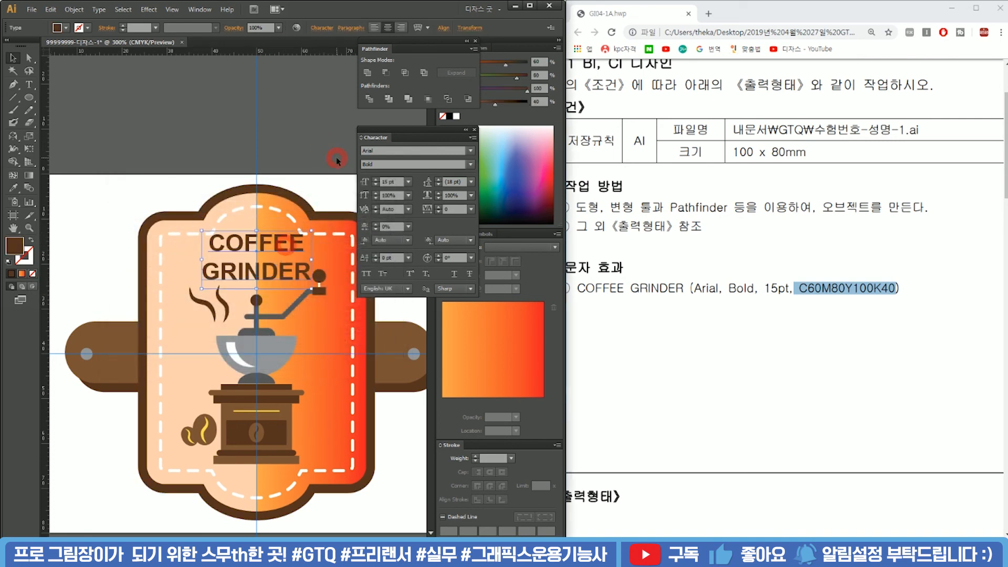
{"action": "scroll", "coordinate": [763, 420], "scroll_direction": "down", "scroll_amount": 10}
{"action": "left_click_drag", "start_coordinate": [781, 541], "coordinate": [814, 541]}
{"action": "left_click", "coordinate": [277, 316]}
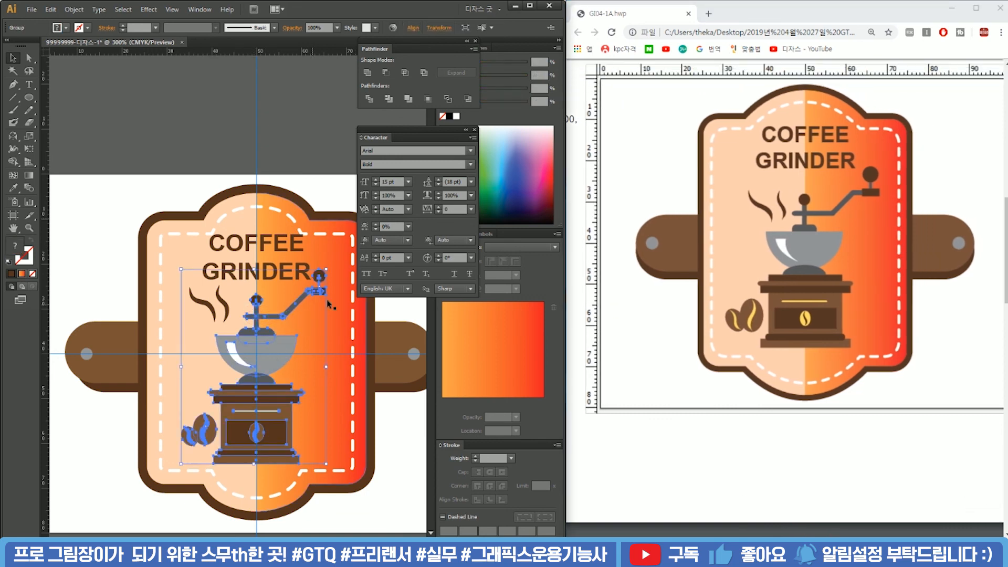
{"action": "key", "text": "ctrl+z"}
{"action": "key", "text": "ctrl+z"}
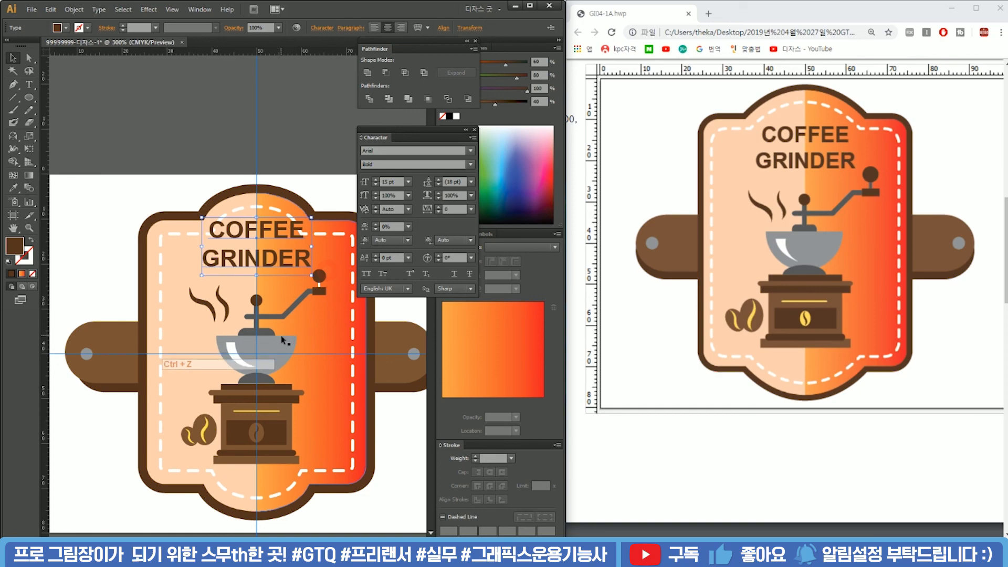
Scale the grinder group down slightly and nudge it lower on the badge to leave room for the lettering.
{"action": "left_click", "coordinate": [283, 315]}
{"action": "left_click_drag", "start_coordinate": [327, 270], "coordinate": [324, 272]}
{"action": "scroll", "coordinate": [267, 373], "scroll_direction": "up", "scroll_amount": 3}
{"action": "left_click_drag", "start_coordinate": [268, 412], "coordinate": [288, 284]}
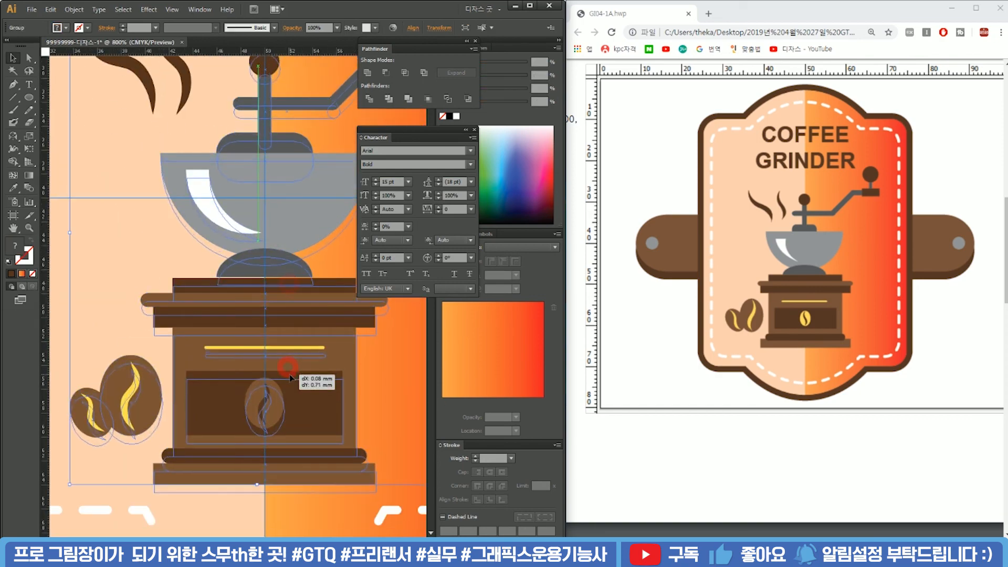
{"action": "scroll", "coordinate": [307, 310], "scroll_direction": "down", "scroll_amount": 3, "text": "alt"}
{"action": "scroll", "coordinate": [307, 310], "scroll_direction": "down", "scroll_amount": 1, "text": "alt"}
{"action": "left_click", "coordinate": [385, 433]}
{"action": "left_click_drag", "start_coordinate": [385, 433], "coordinate": [342, 474]}
{"action": "left_click_drag", "start_coordinate": [345, 431], "coordinate": [300, 467]}
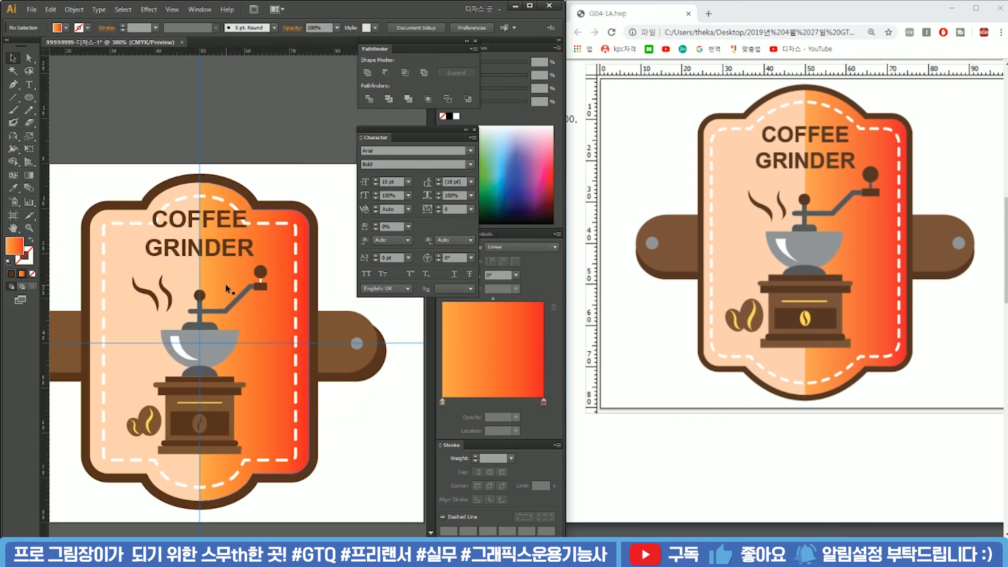
Close the Character panel and move the COFFEE GRINDER text slightly lower on the badge.
{"action": "left_click_drag", "start_coordinate": [227, 288], "coordinate": [260, 290]}
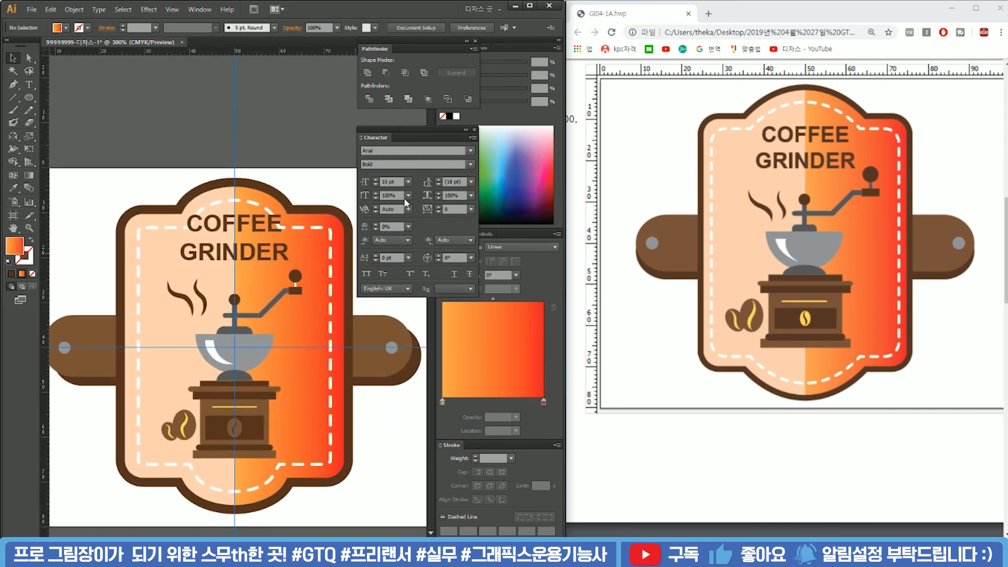
{"action": "left_click", "coordinate": [474, 129]}
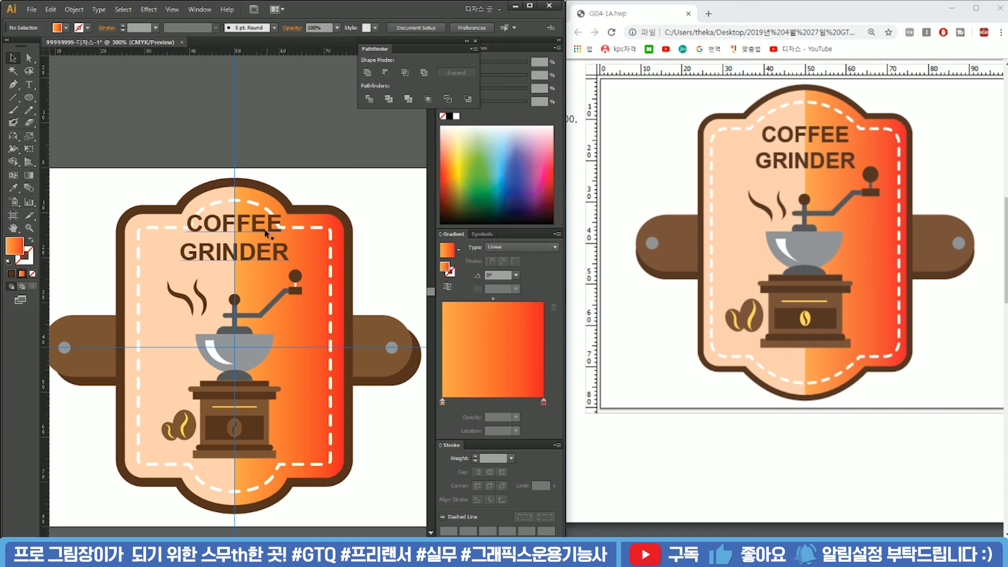
{"action": "left_click_drag", "start_coordinate": [259, 231], "coordinate": [261, 248]}
Recolor the white stem beneath the crank's round knob inside the grinder group to the dark grey K80.
{"action": "scroll", "coordinate": [298, 285], "scroll_direction": "up", "scroll_amount": 3}
{"action": "left_click", "coordinate": [292, 284]}
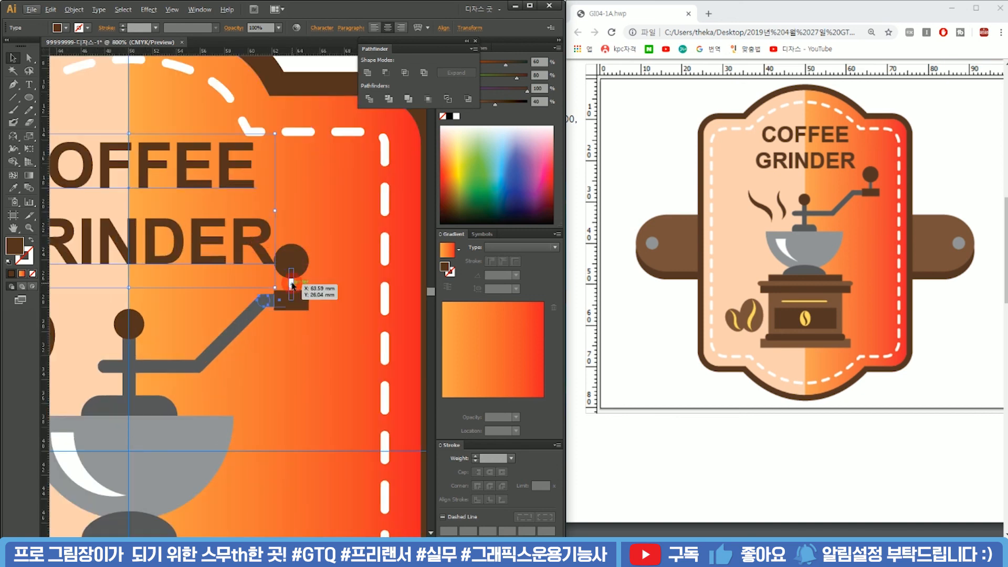
{"action": "double_click", "coordinate": [292, 284]}
{"action": "left_click", "coordinate": [293, 288]}
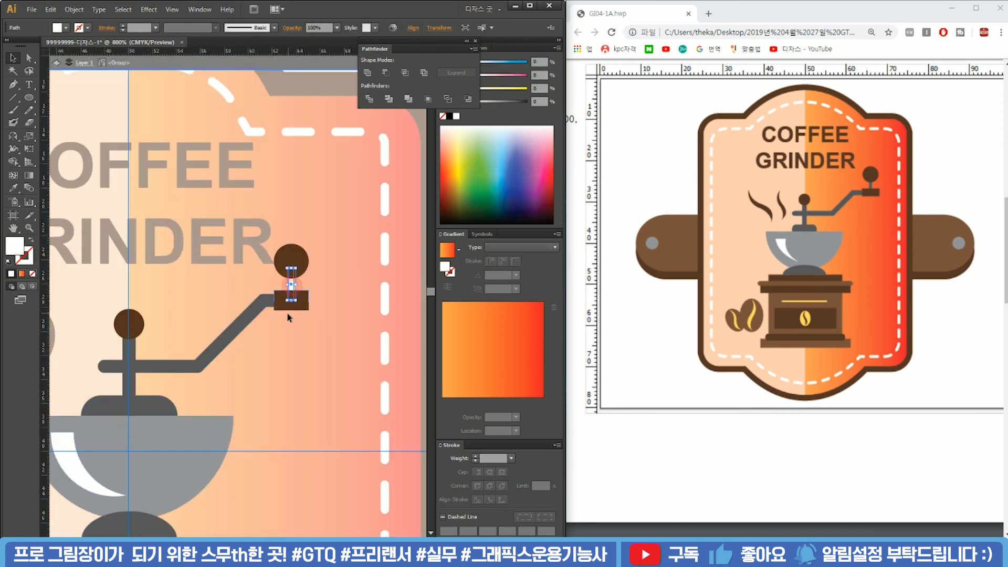
{"action": "double_click", "coordinate": [353, 274]}
{"action": "scroll", "coordinate": [353, 274], "scroll_direction": "down", "scroll_amount": 3}
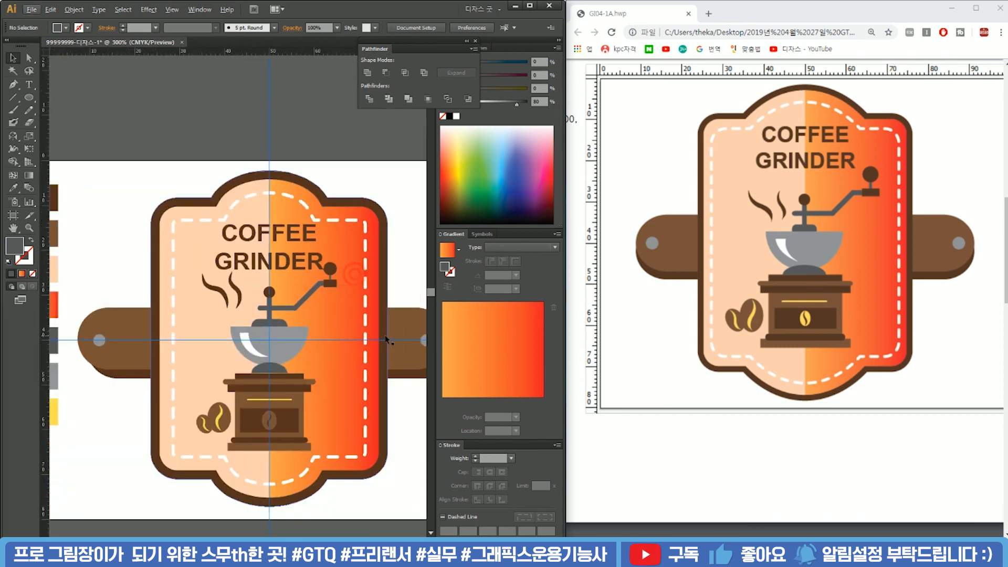
Inside the grinder group, select the knob, stem, block and short end bar of the crank and shift them slightly away from the lettering.
{"action": "left_click", "coordinate": [329, 281]}
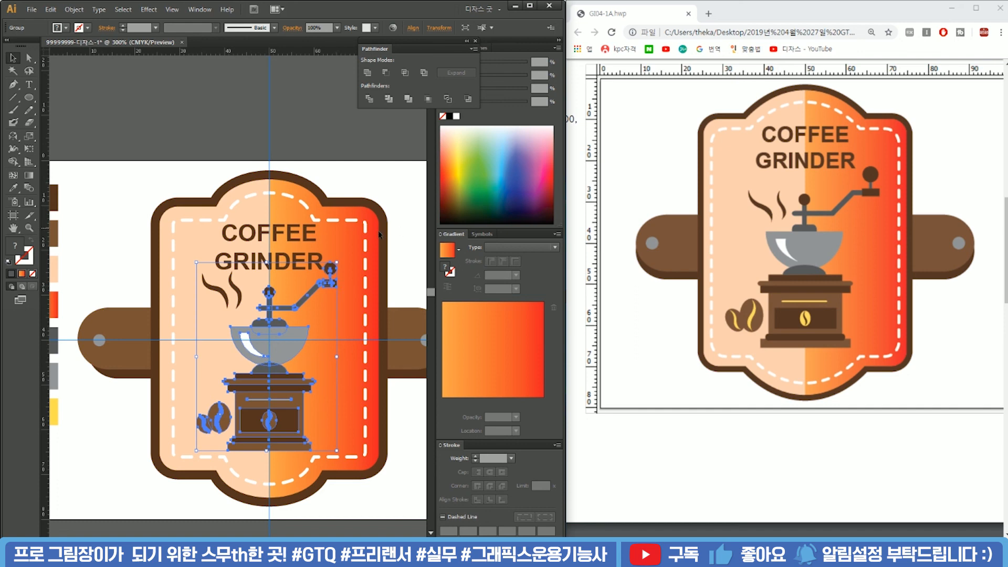
{"action": "scroll", "coordinate": [331, 282], "scroll_direction": "up", "scroll_amount": 3}
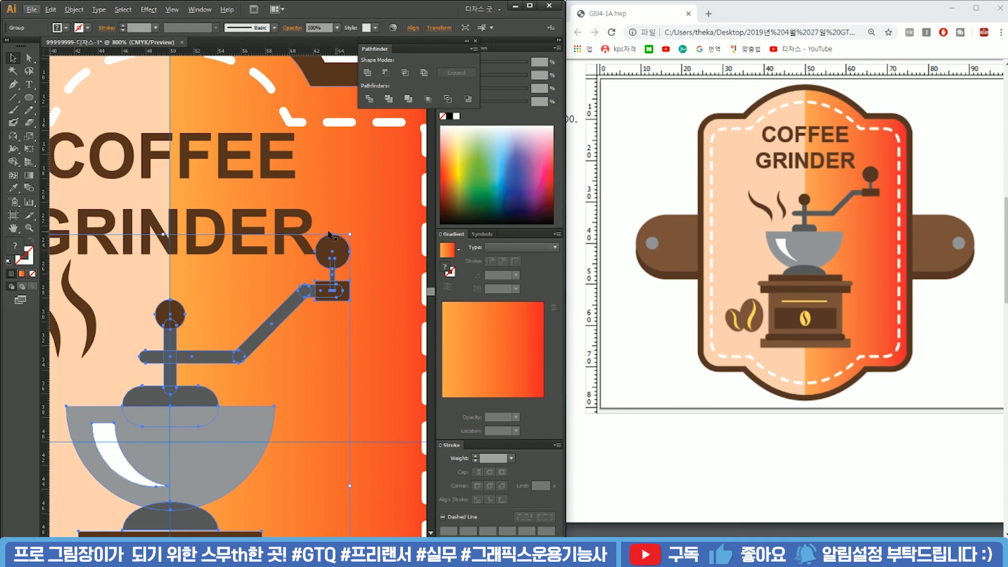
{"action": "left_click", "coordinate": [367, 231]}
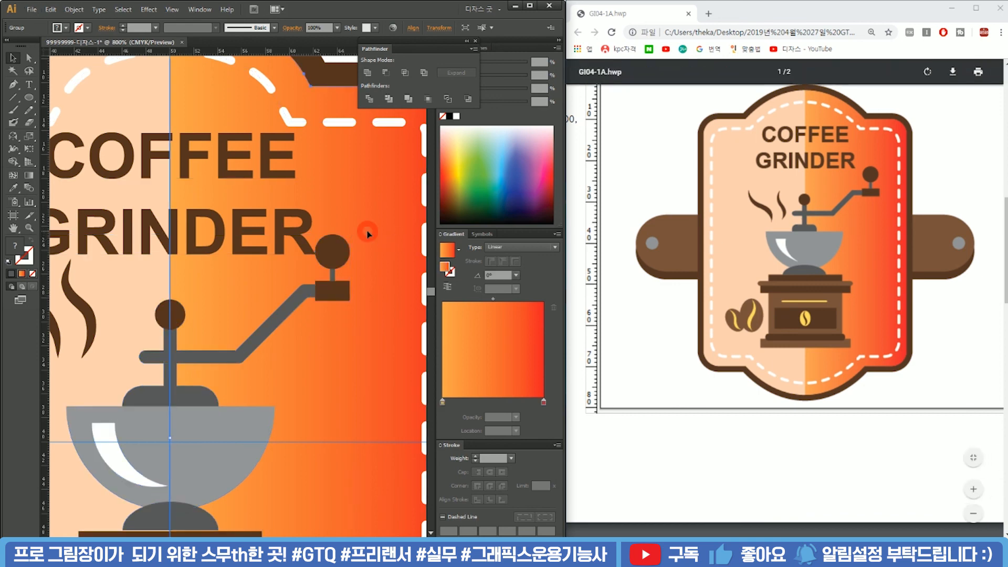
{"action": "left_click", "coordinate": [336, 265]}
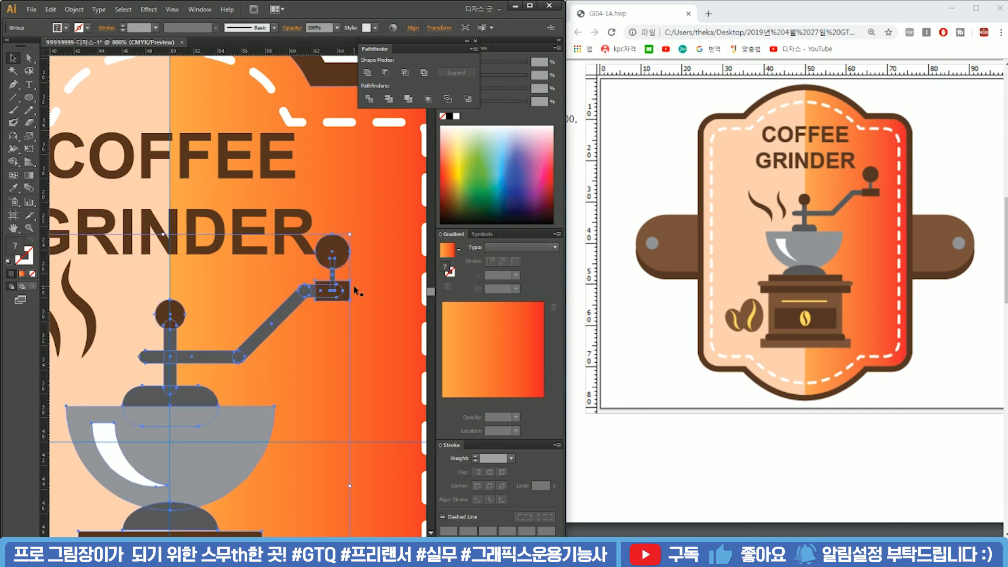
{"action": "double_click", "coordinate": [342, 251]}
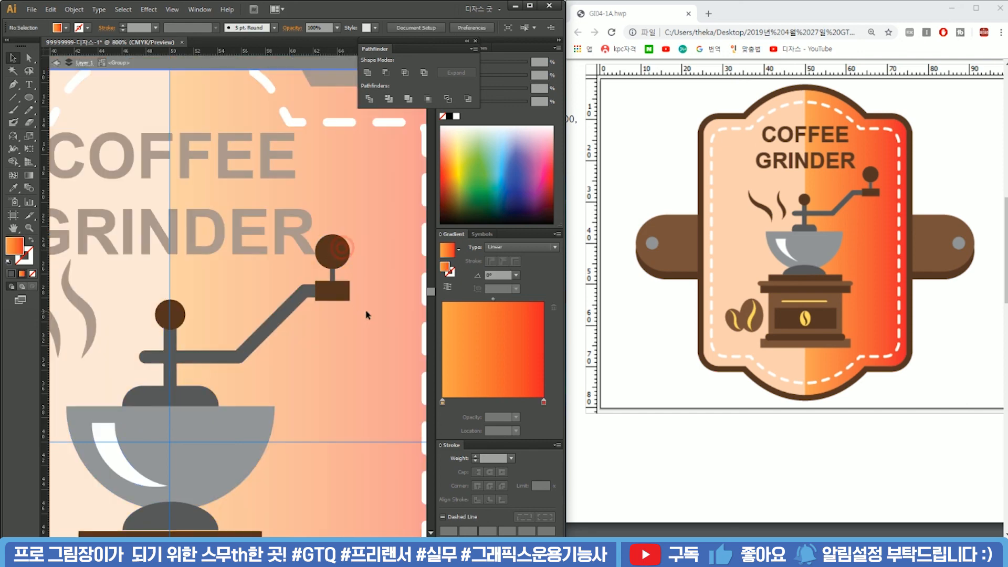
{"action": "left_click_drag", "start_coordinate": [330, 236], "coordinate": [330, 234]}
{"action": "left_click", "coordinate": [308, 290], "text": "shift"}
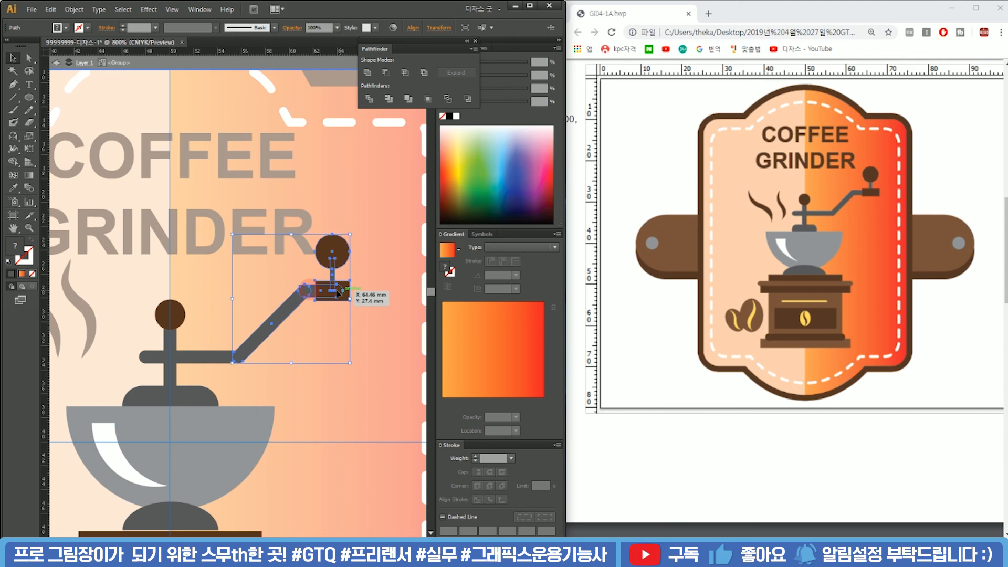
{"action": "left_click", "coordinate": [311, 292], "text": "shift"}
{"action": "left_click", "coordinate": [285, 305], "text": "shift"}
{"action": "left_click", "coordinate": [297, 301], "text": "shift"}
{"action": "scroll", "coordinate": [313, 294], "scroll_direction": "up", "scroll_amount": 2}
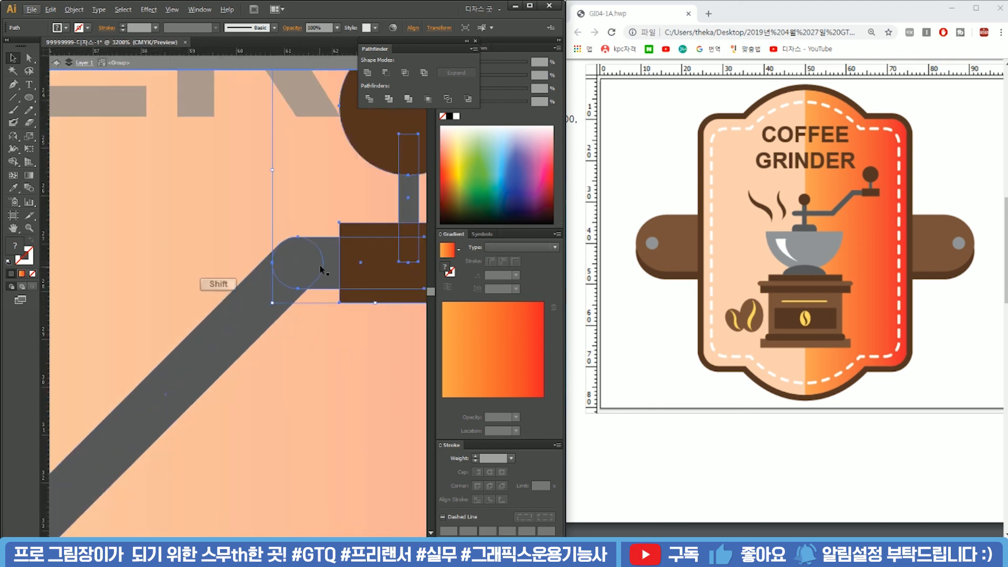
{"action": "scroll", "coordinate": [332, 278], "scroll_direction": "down", "scroll_amount": 2}
{"action": "left_click_drag", "start_coordinate": [302, 312], "coordinate": [313, 312]}
{"action": "left_click", "coordinate": [344, 293]}
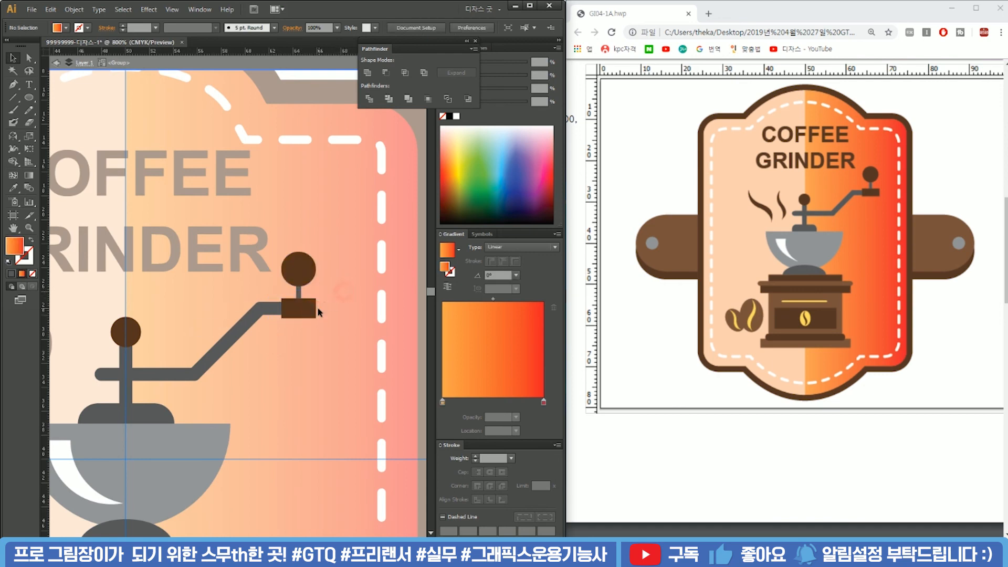
Fine-tune the round knob at the crank's end and leave the grinder group with the whole artboard in view.
{"action": "left_click", "coordinate": [300, 271]}
{"action": "left_click", "coordinate": [299, 293], "text": "shift"}
{"action": "mouse_move", "coordinate": [309, 278]}
{"action": "left_mouse_down"}
{"action": "mouse_move", "coordinate": [349, 272]}
{"action": "mouse_move", "coordinate": [313, 274]}
{"action": "left_mouse_up"}
{"action": "key", "text": "ctrl+0"}
{"action": "left_click", "coordinate": [367, 271]}
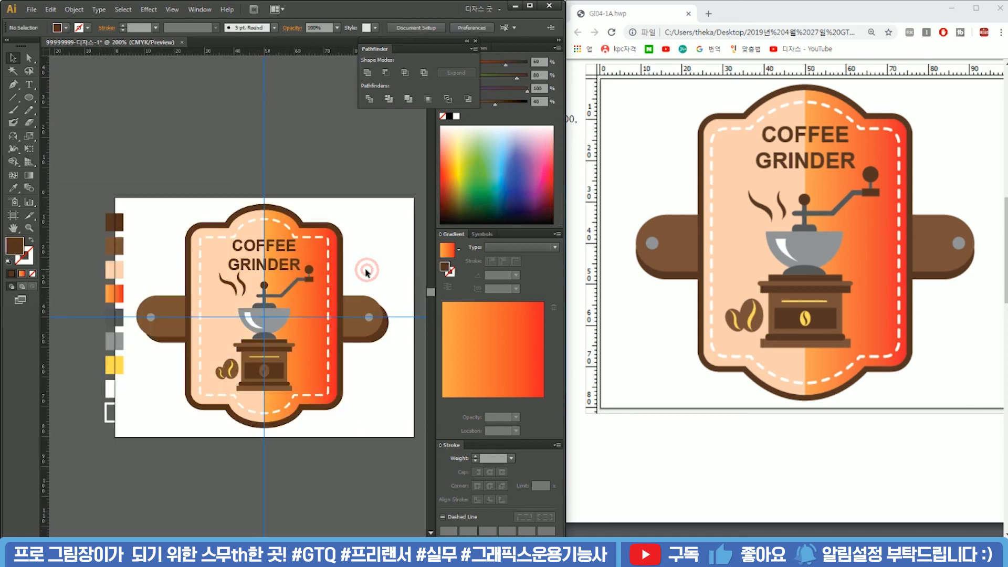
Hide the guides and delete the column of color sample squares along the artboard's left edge.
{"action": "key", "text": "ctrl+semicolon"}
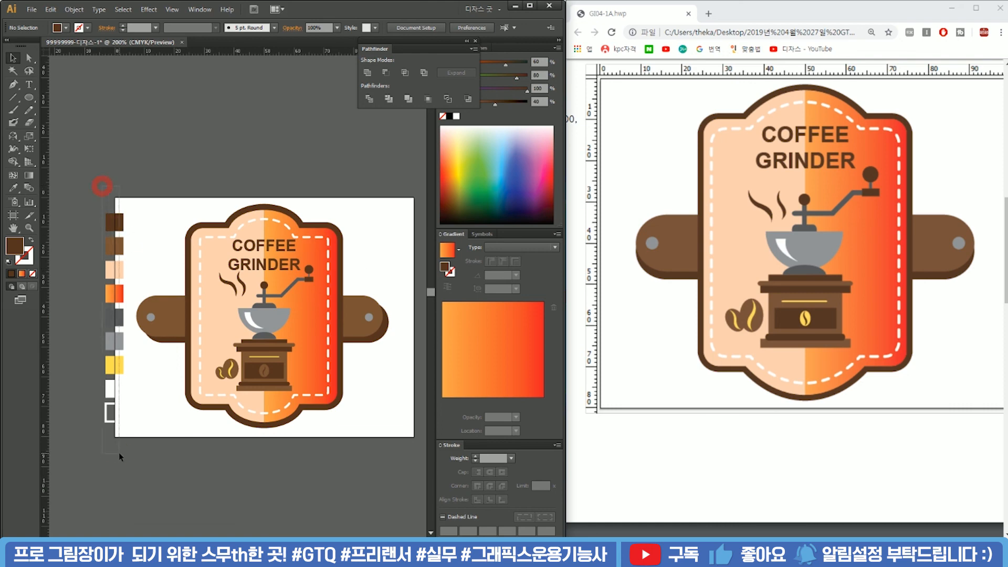
{"action": "left_click_drag", "start_coordinate": [120, 453], "coordinate": [119, 453]}
{"action": "key", "text": "Delete"}
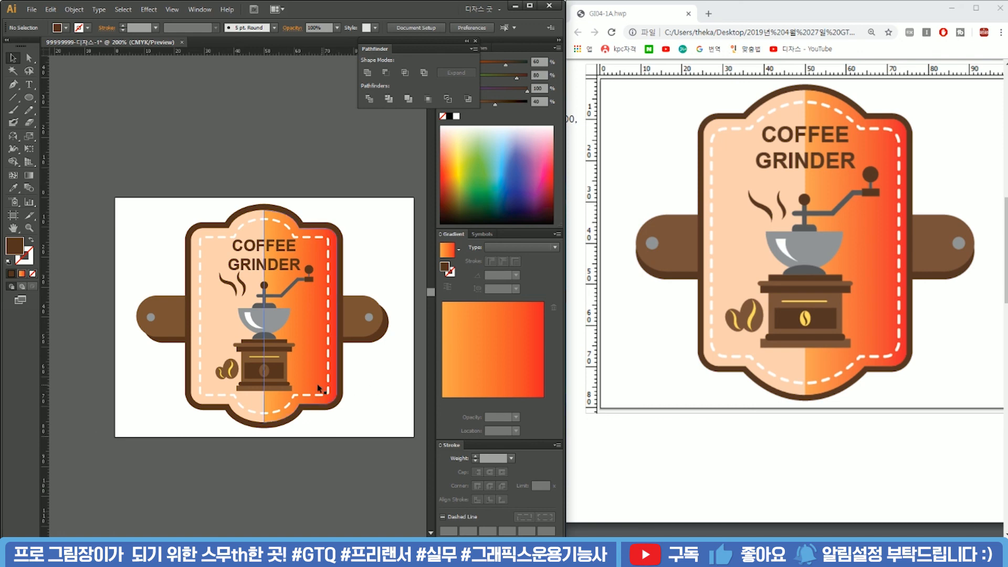
Fill the coffee bean on the grinder's drawer with the yellow sampled from the neighboring bean's crease and leave the group.
{"action": "double_click", "coordinate": [261, 377]}
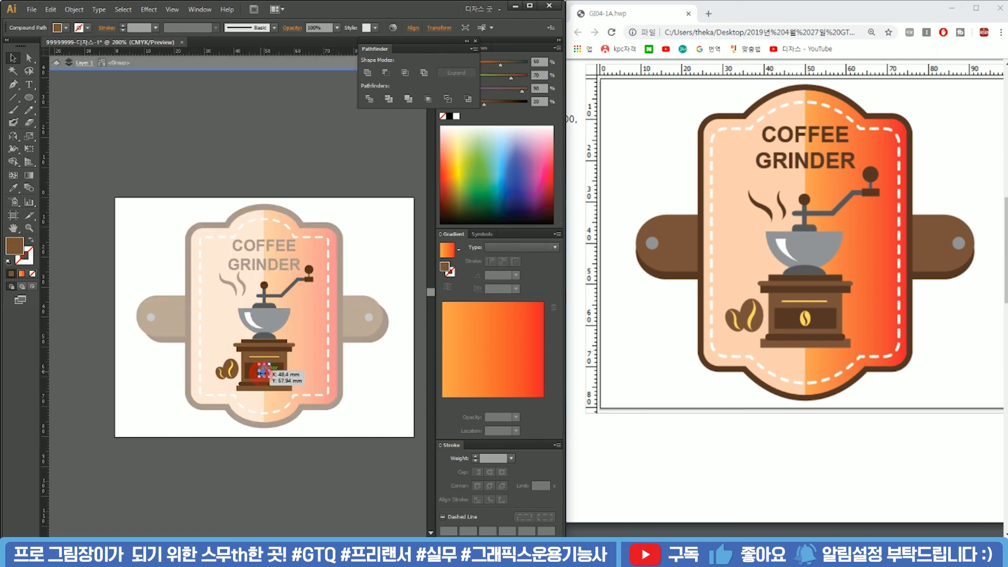
{"action": "key", "text": "i"}
{"action": "left_click", "coordinate": [231, 367]}
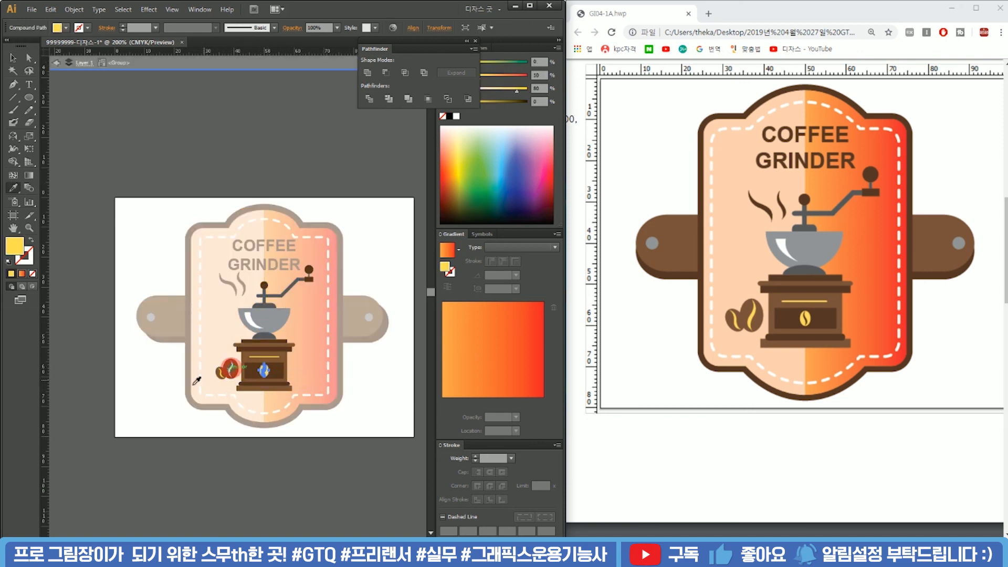
{"action": "key", "text": "v"}
{"action": "double_click", "coordinate": [148, 388]}
{"action": "left_click_drag", "start_coordinate": [130, 144], "coordinate": [392, 453]}
{"action": "left_click", "coordinate": [394, 449]}
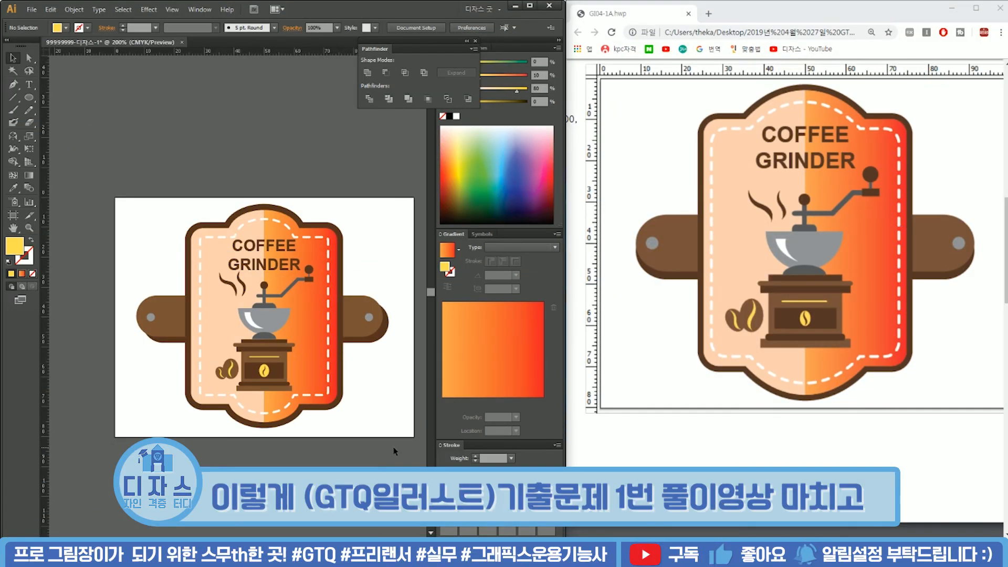